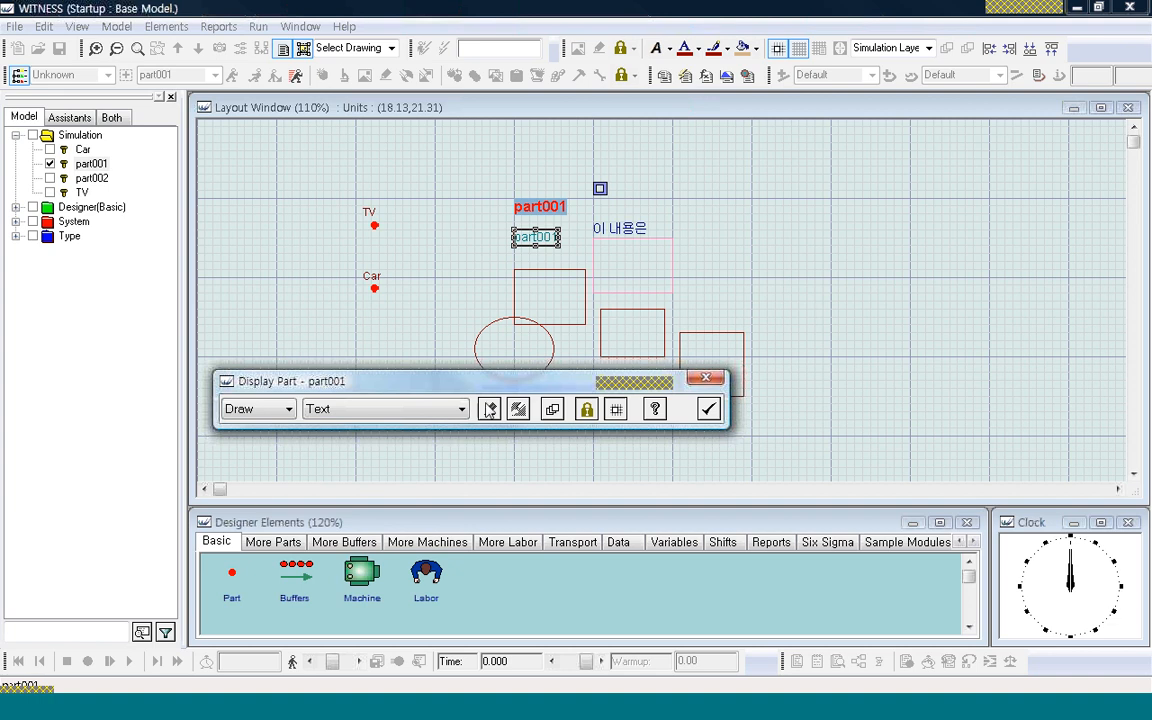
Step: Draw a text item reading "이 part는" for part001 on the Simulation Layer, placed above and to the right of the notes box
{"action": "left_click", "coordinate": [490, 410]}
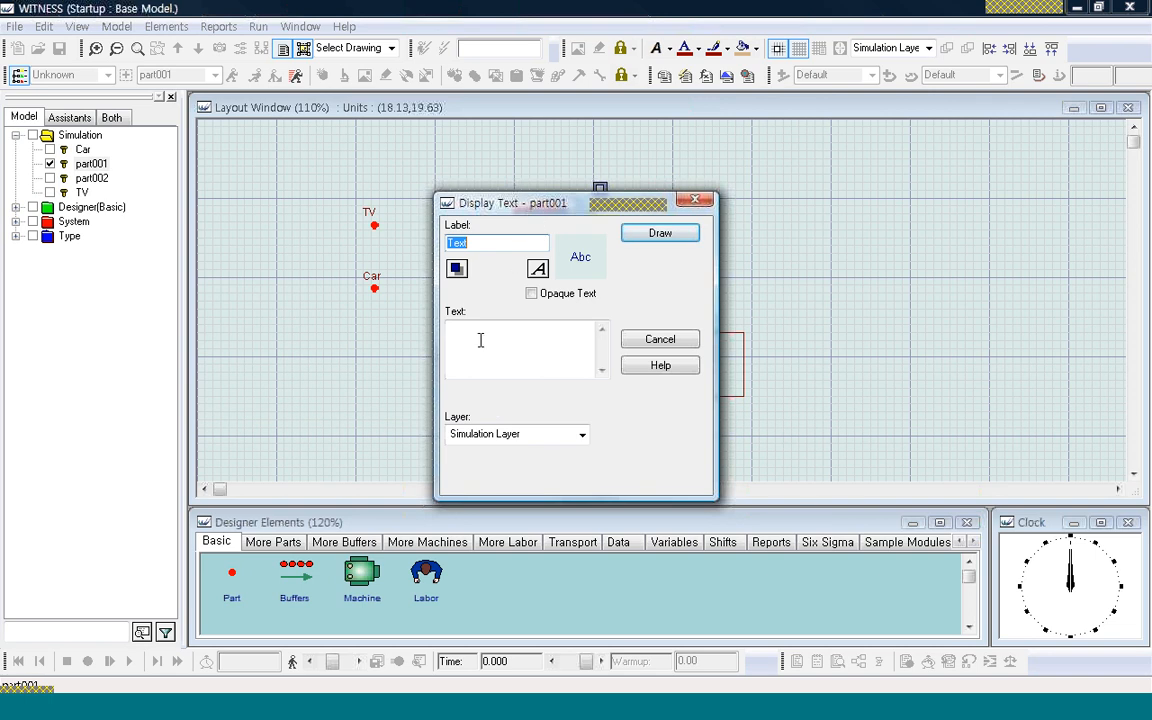
{"action": "left_click", "coordinate": [480, 338]}
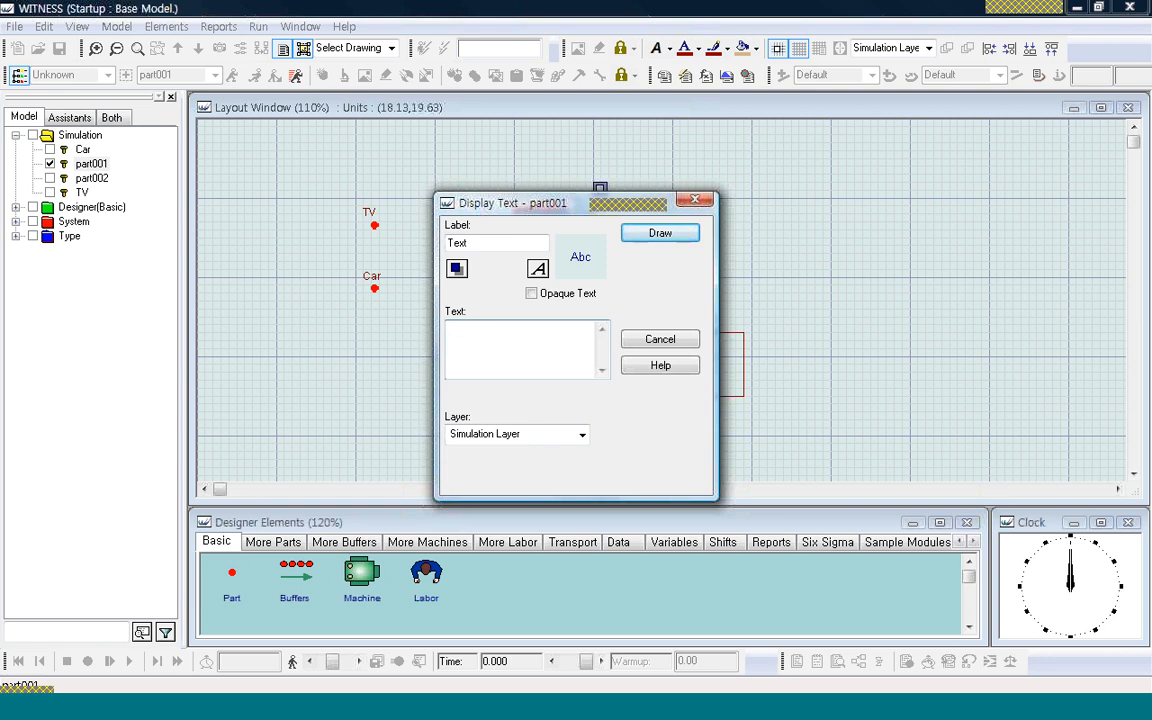
{"action": "type", "text": "이 ICO"}
{"action": "key", "text": "BackSpace"}
{"action": "key", "text": "BackSpace"}
{"action": "key", "text": "BackSpace"}
{"action": "type", "text": "part는"}
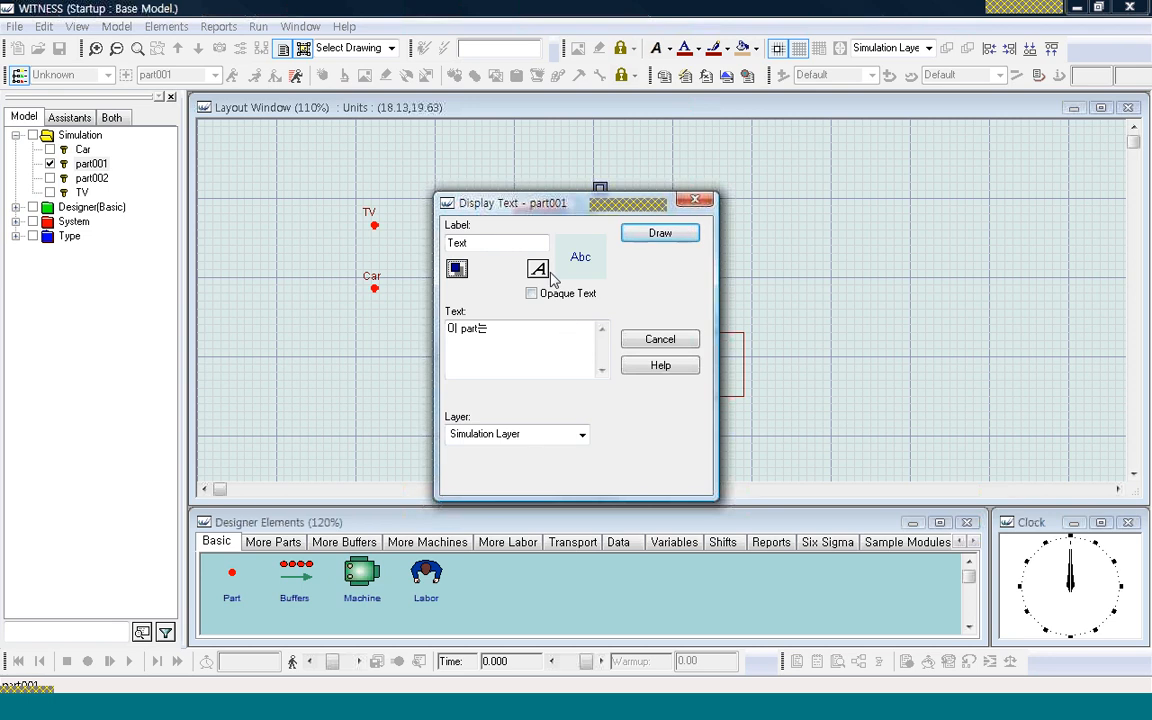
{"action": "left_click", "coordinate": [582, 437]}
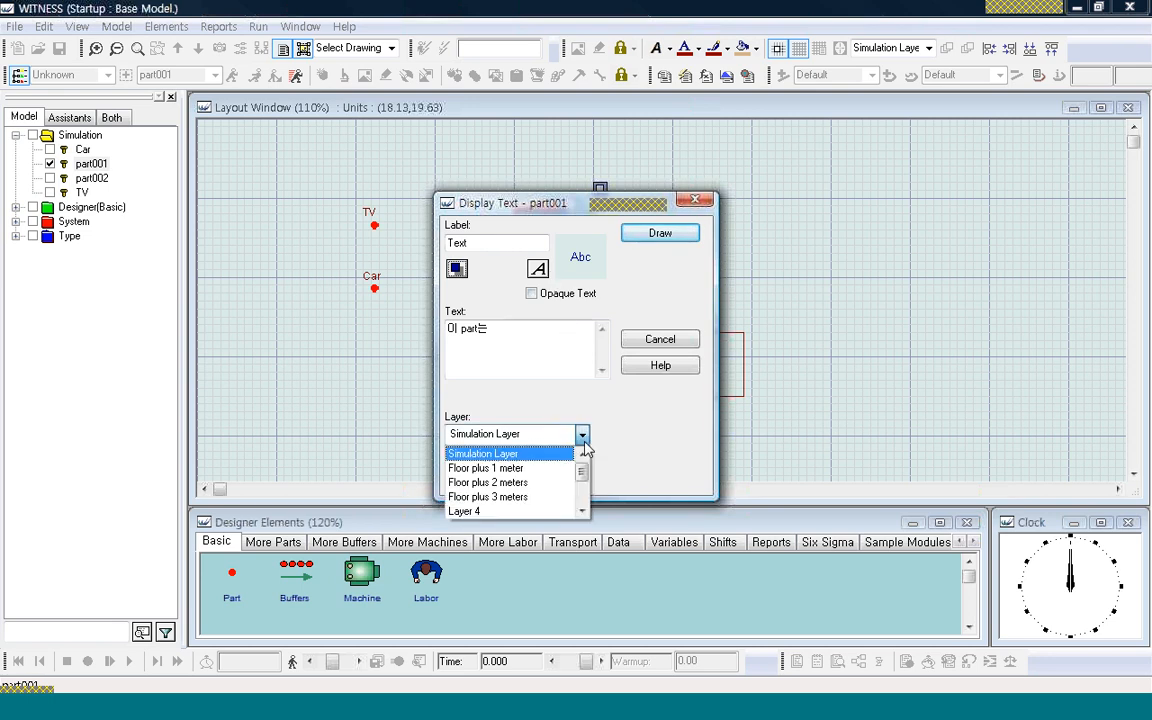
{"action": "left_click", "coordinate": [583, 440]}
{"action": "left_click", "coordinate": [660, 233]}
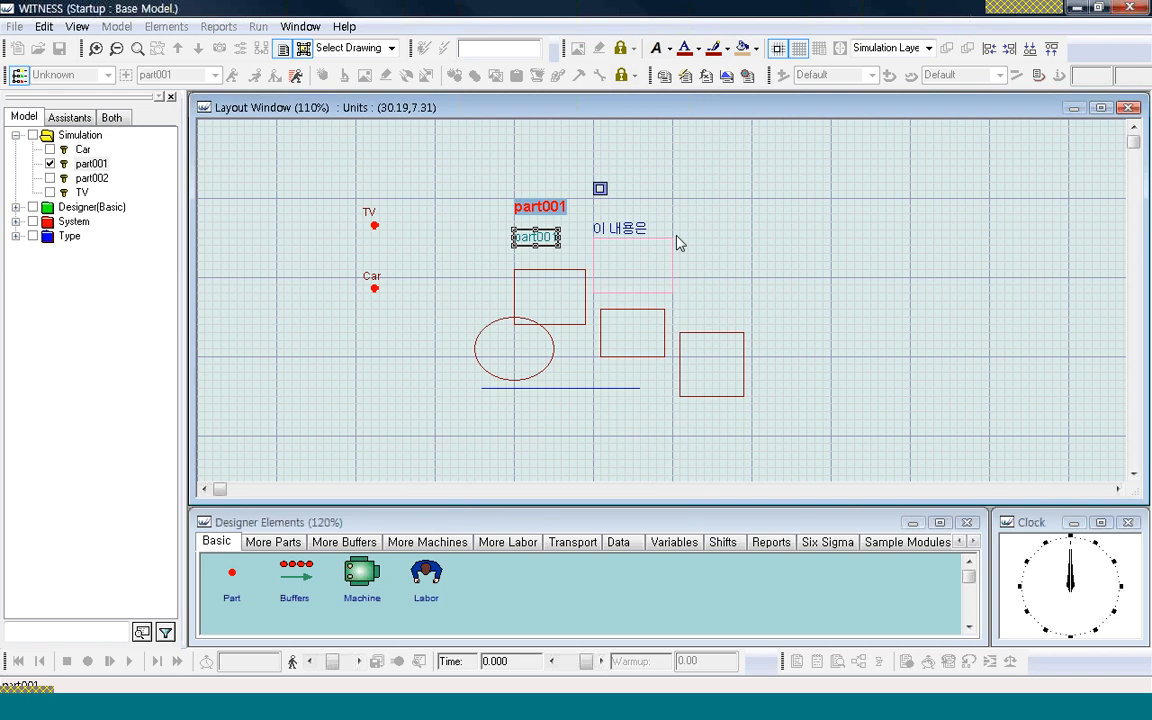
{"action": "left_click", "coordinate": [674, 197]}
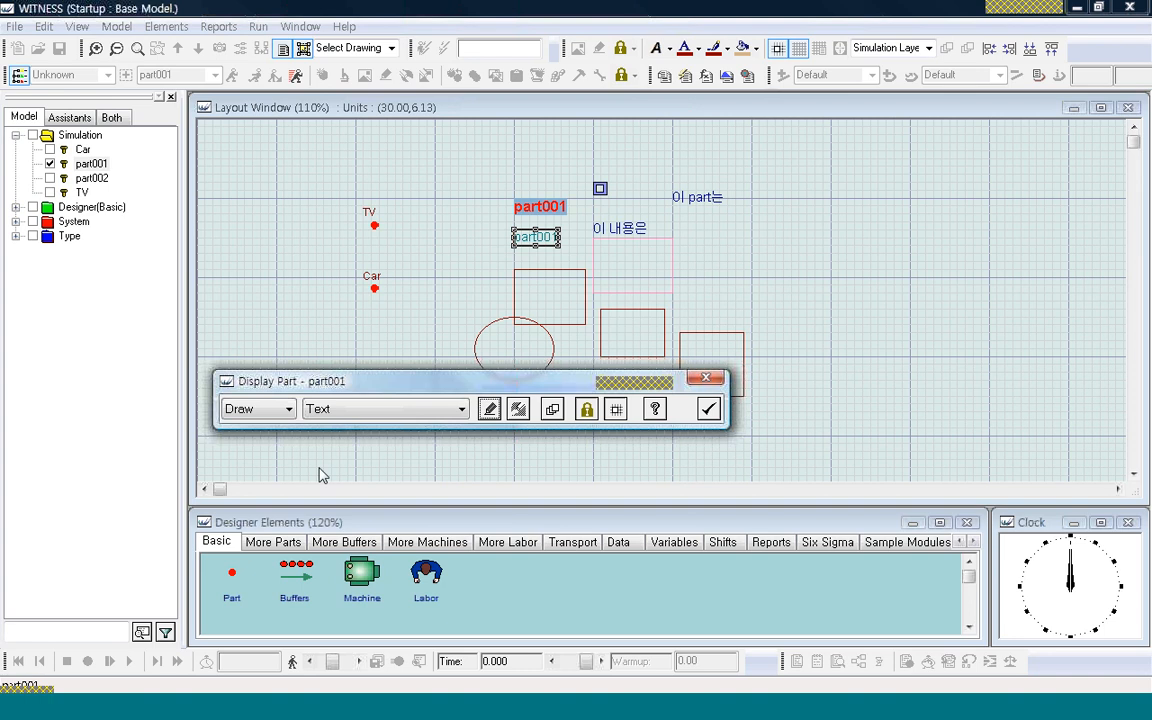
{"action": "left_click", "coordinate": [461, 409]}
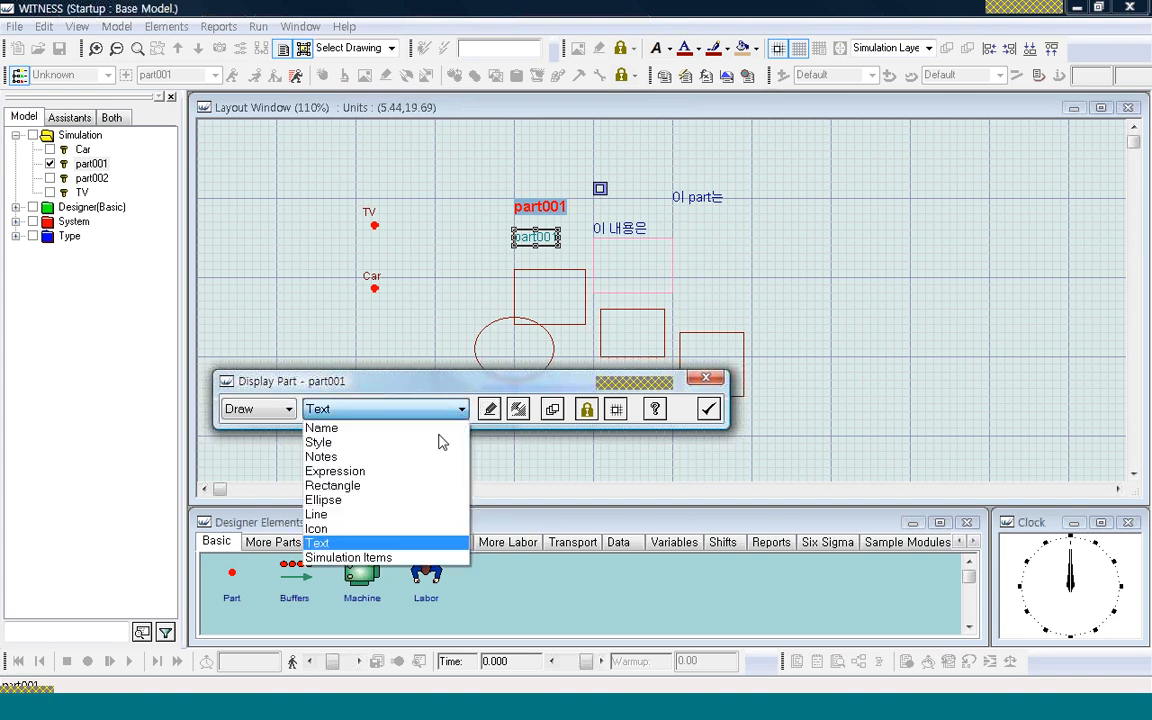
{"action": "left_click", "coordinate": [358, 557]}
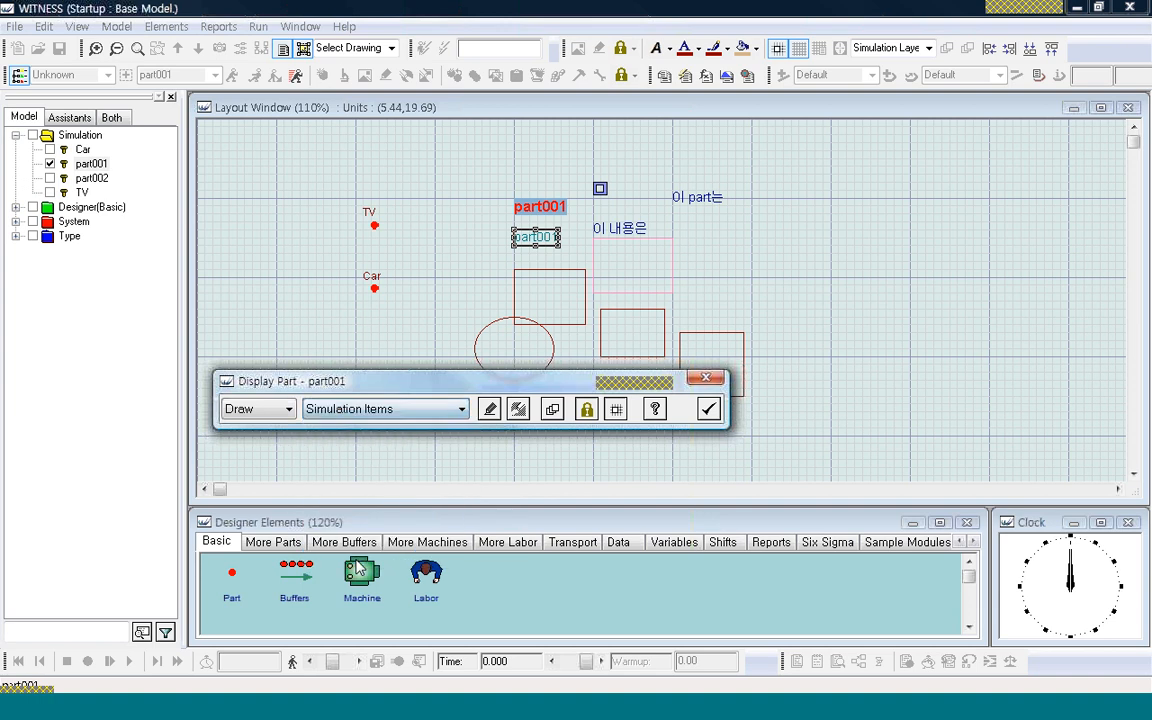
{"action": "left_click", "coordinate": [489, 414]}
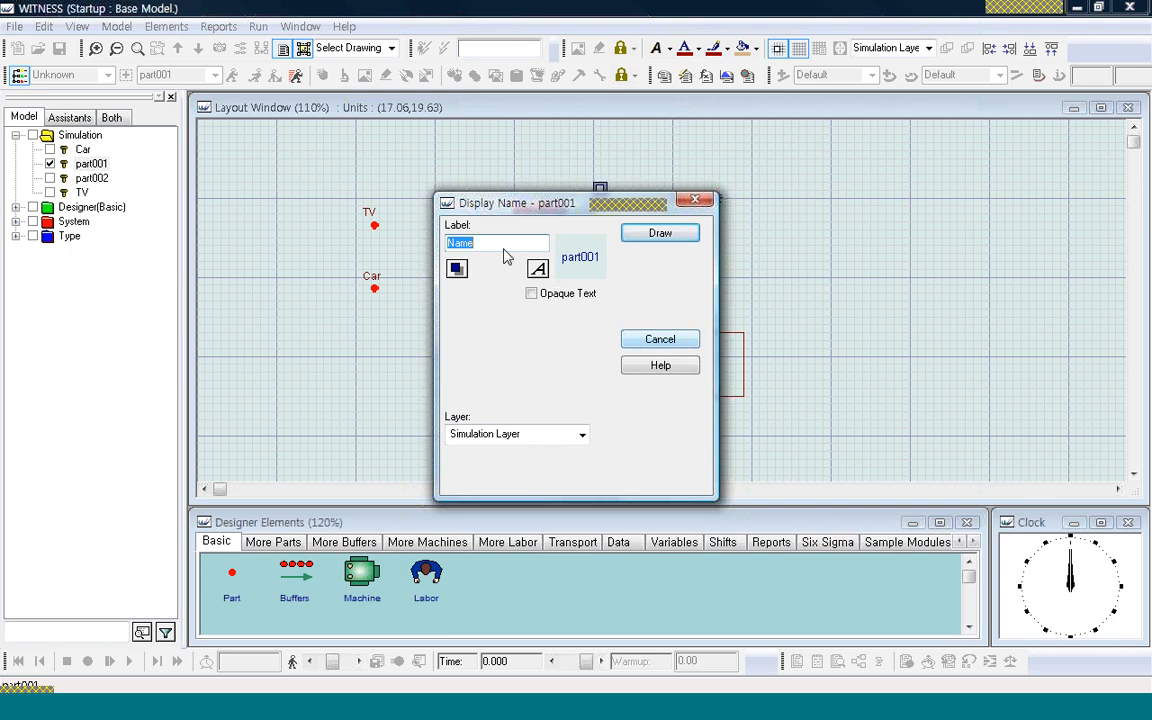
{"action": "left_click", "coordinate": [659, 340]}
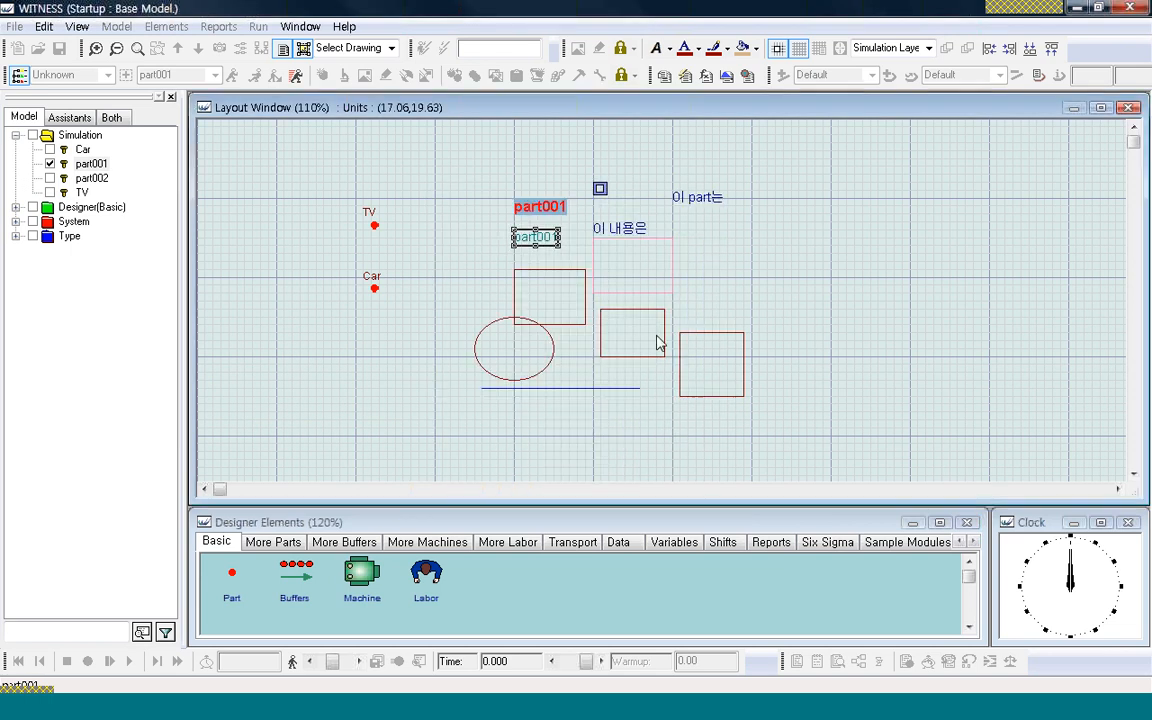
{"action": "left_click", "coordinate": [700, 298]}
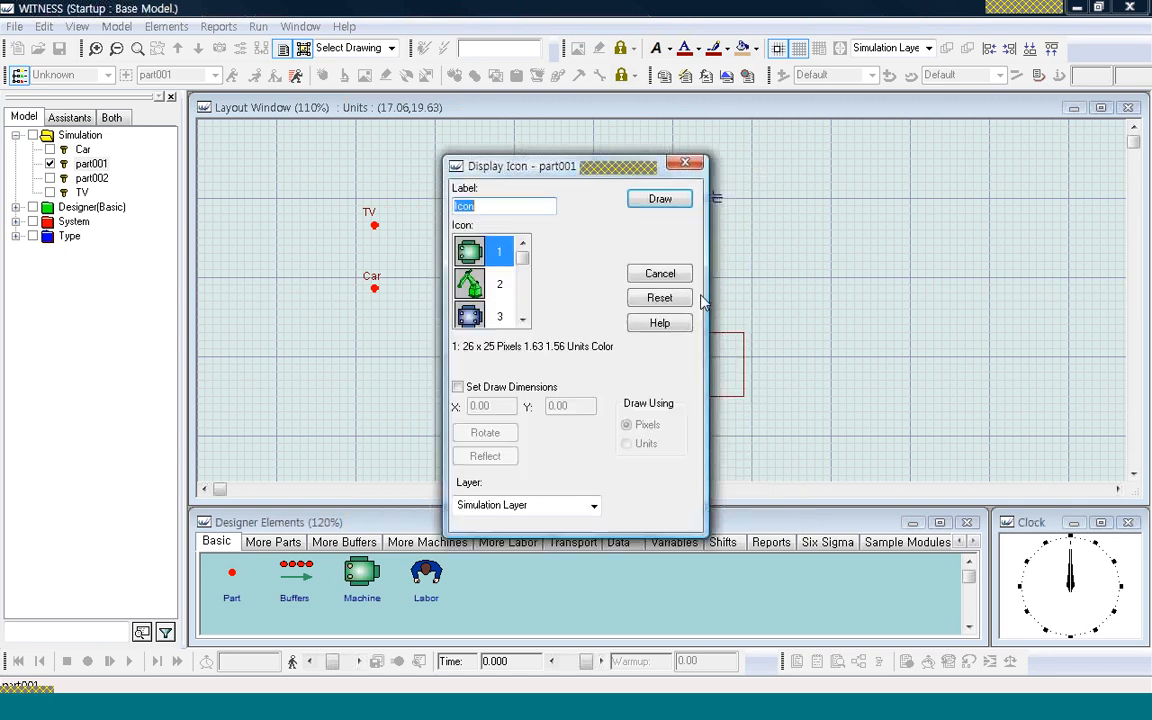
{"action": "left_click", "coordinate": [659, 276]}
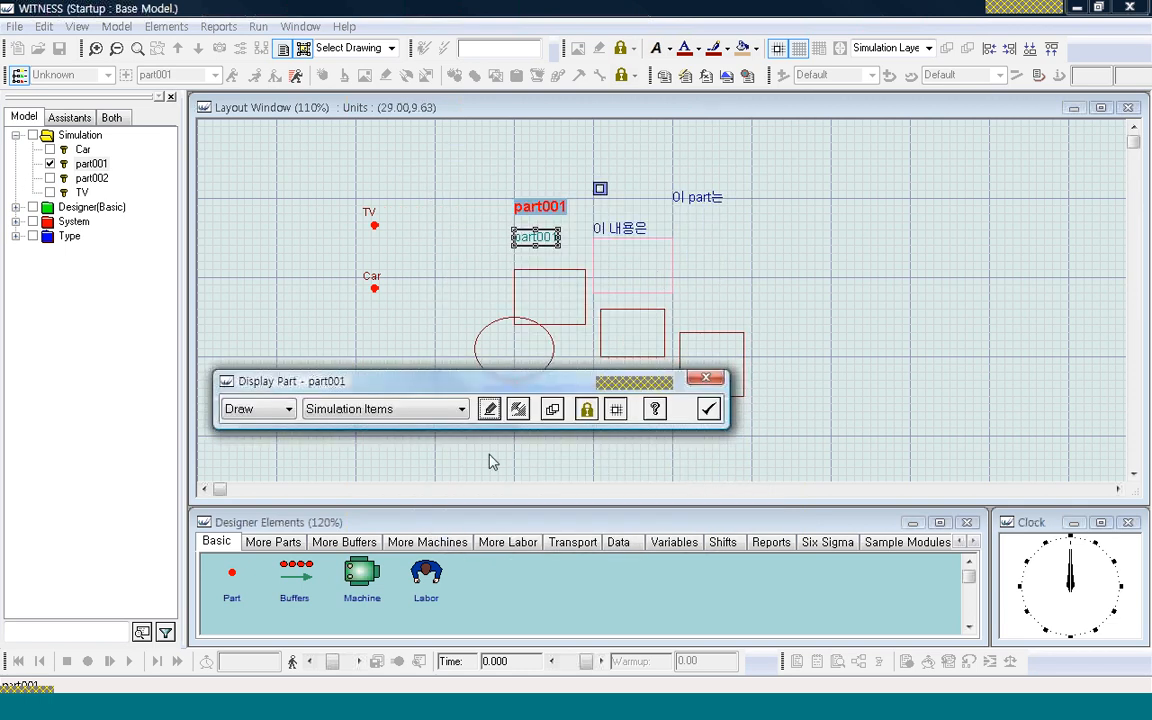
Step: Draw another Name item for part001 with default settings, just above the existing red name in the layout
{"action": "left_click", "coordinate": [461, 410]}
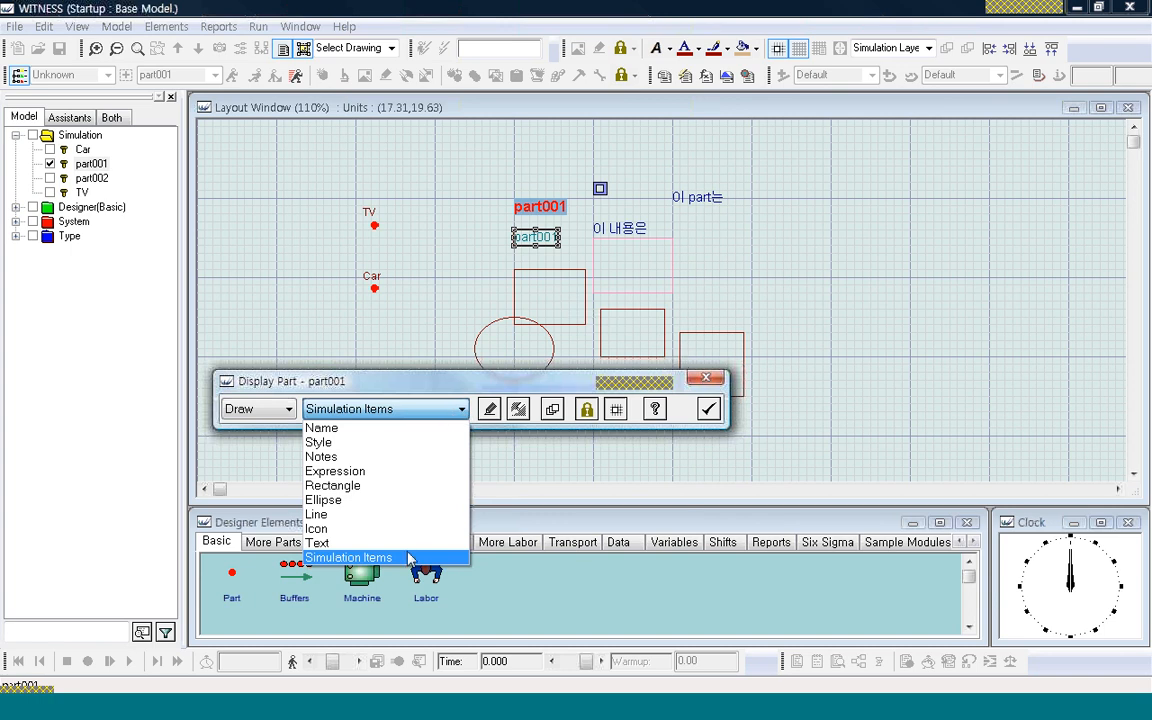
{"action": "left_click", "coordinate": [388, 430]}
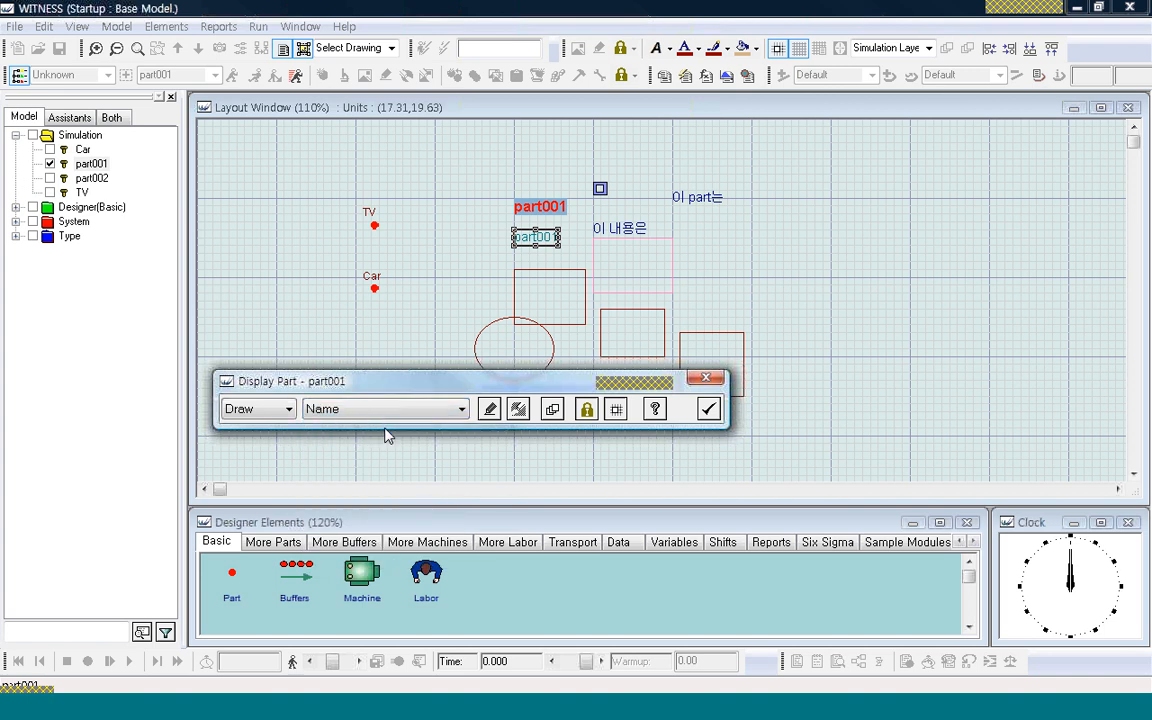
{"action": "left_click", "coordinate": [489, 410]}
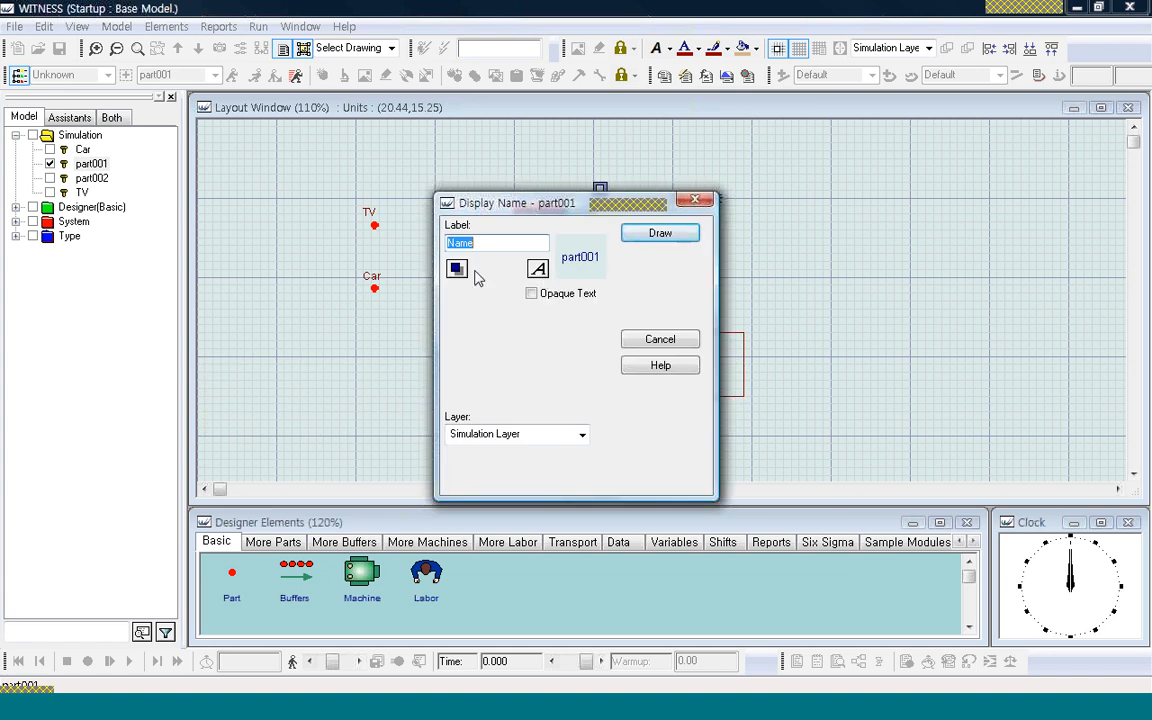
{"action": "left_click", "coordinate": [645, 236]}
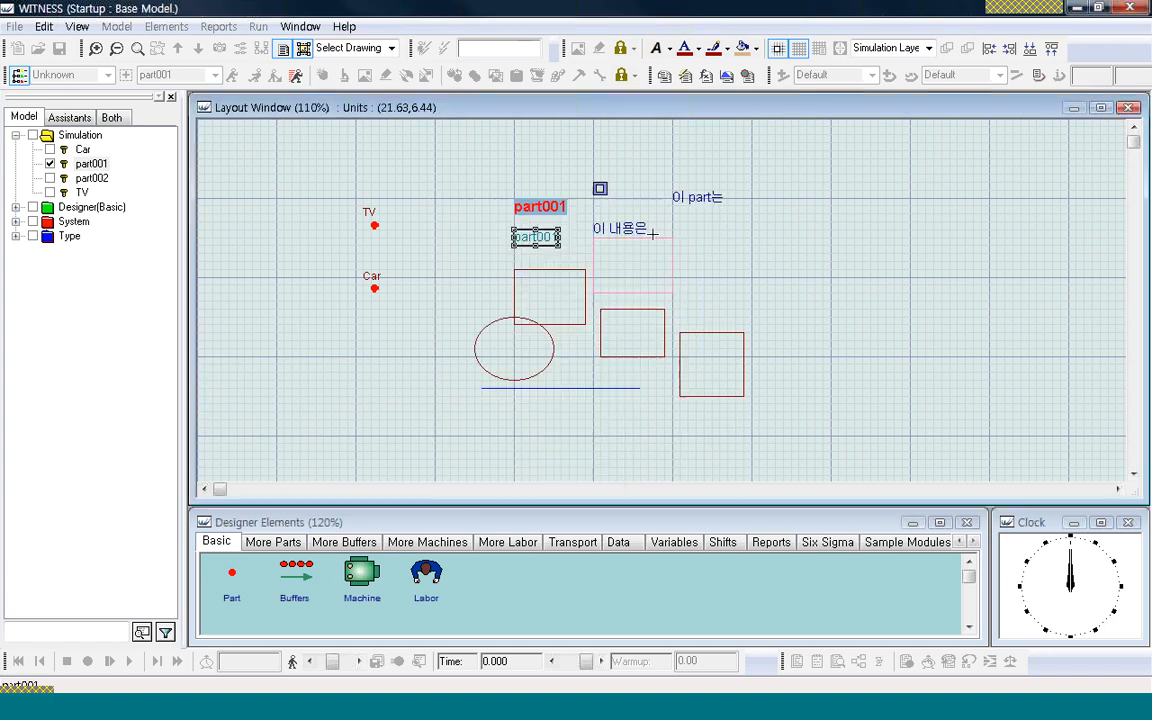
{"action": "left_click", "coordinate": [519, 151]}
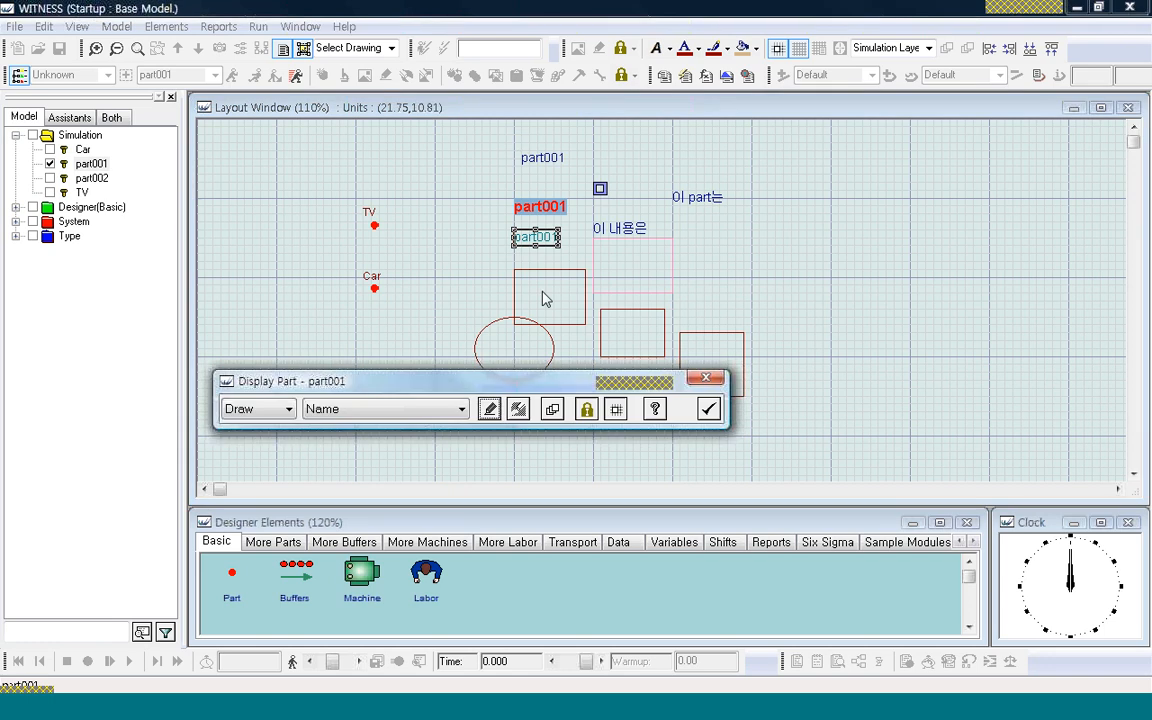
{"action": "left_click", "coordinate": [461, 409]}
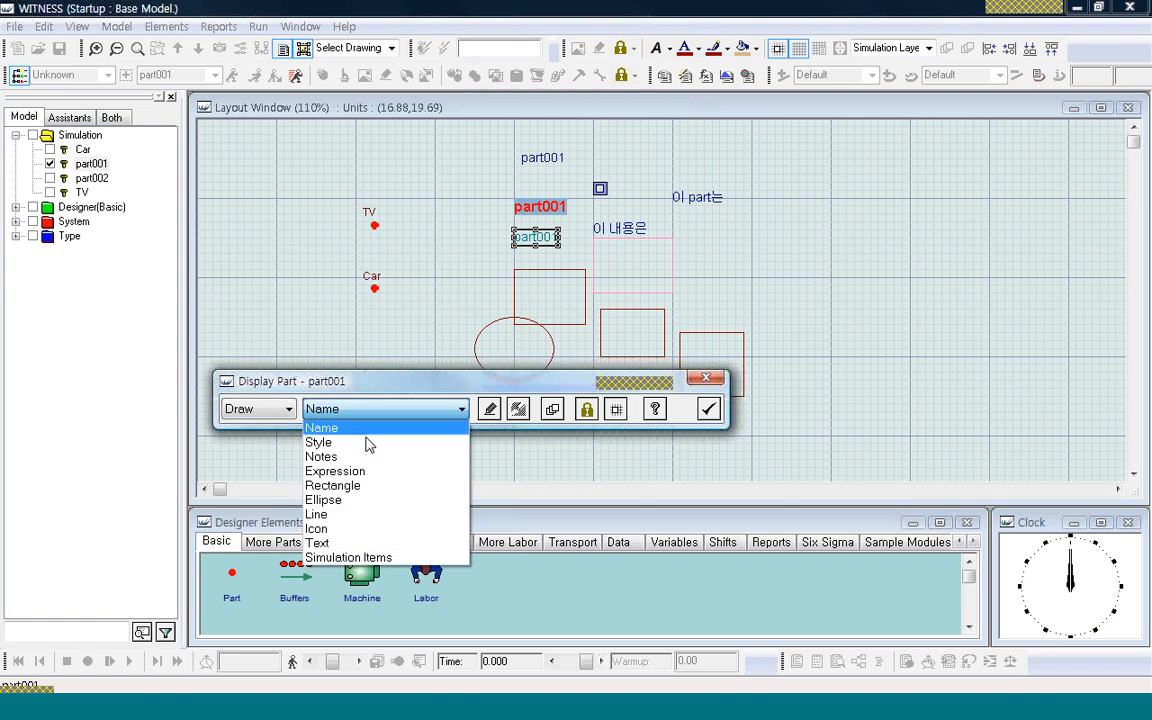
{"action": "left_click", "coordinate": [410, 383]}
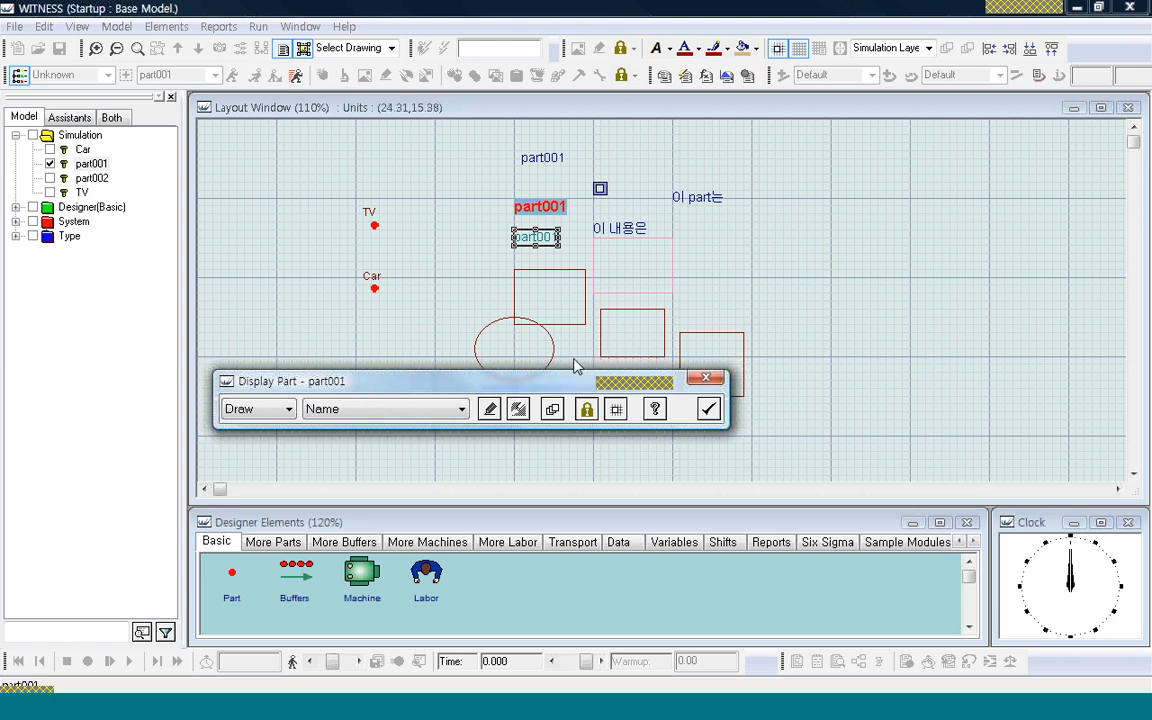
Step: Update part001's red Name item on the Simulation Layer by turning off Opaque Text, and finish editing the part's display
{"action": "left_click", "coordinate": [289, 410]}
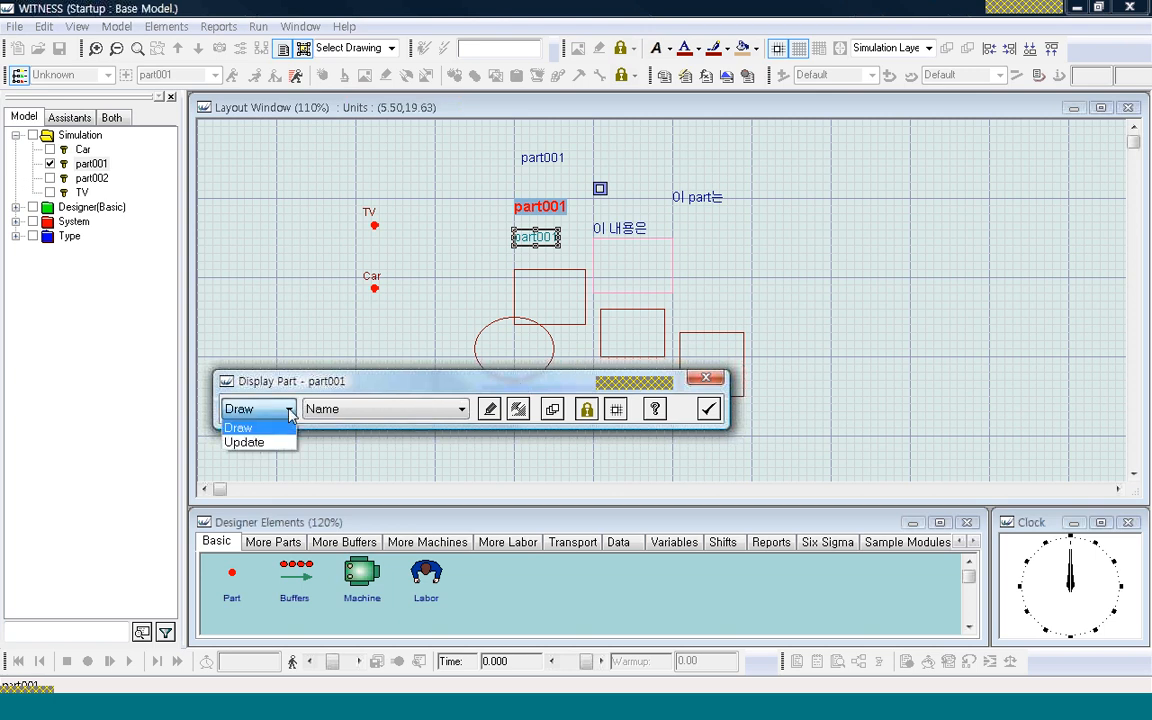
{"action": "left_click", "coordinate": [249, 442]}
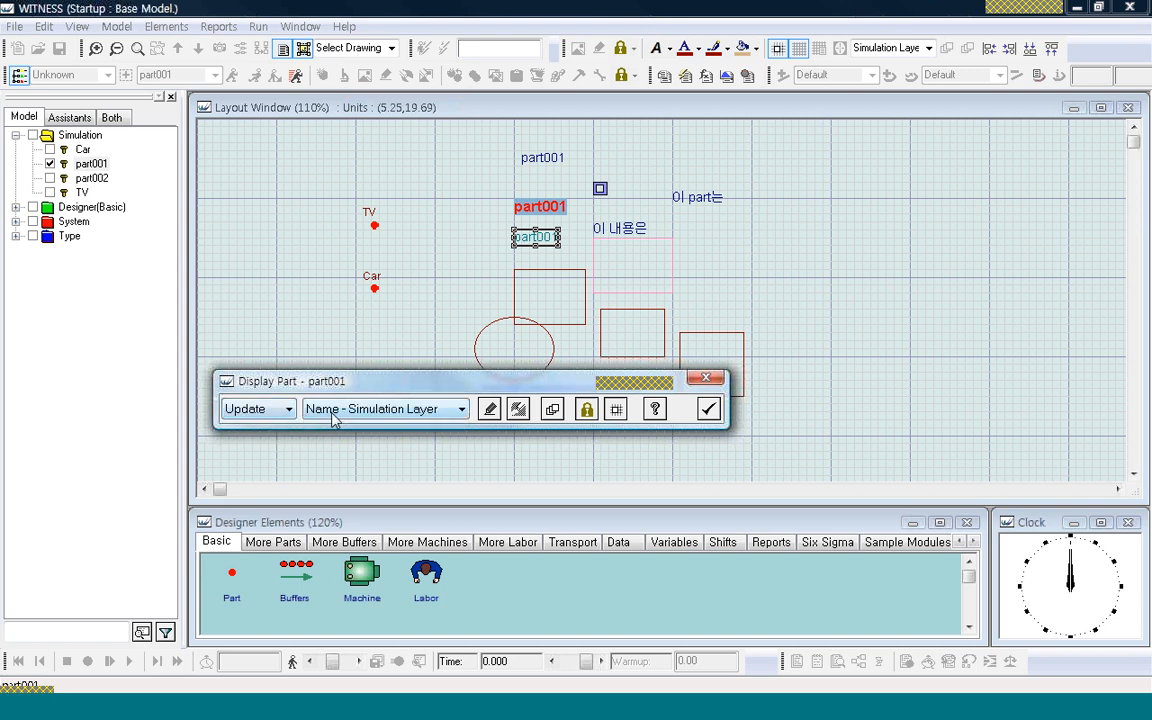
{"action": "left_click", "coordinate": [460, 410]}
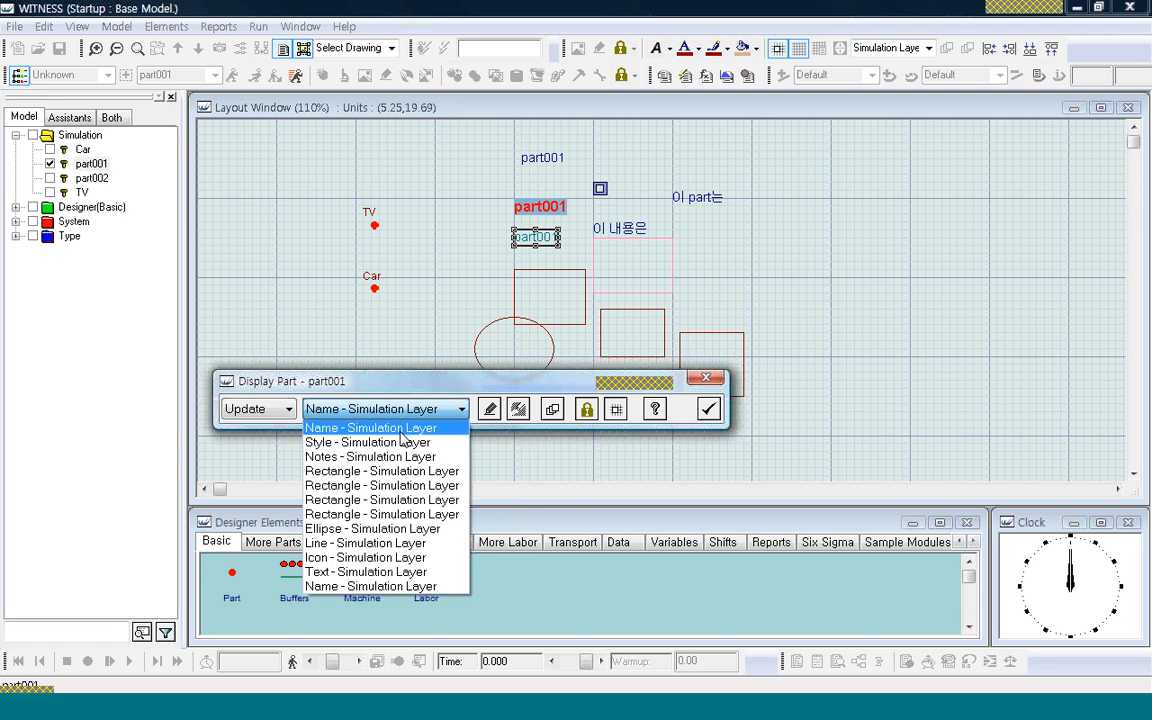
{"action": "left_click", "coordinate": [401, 435]}
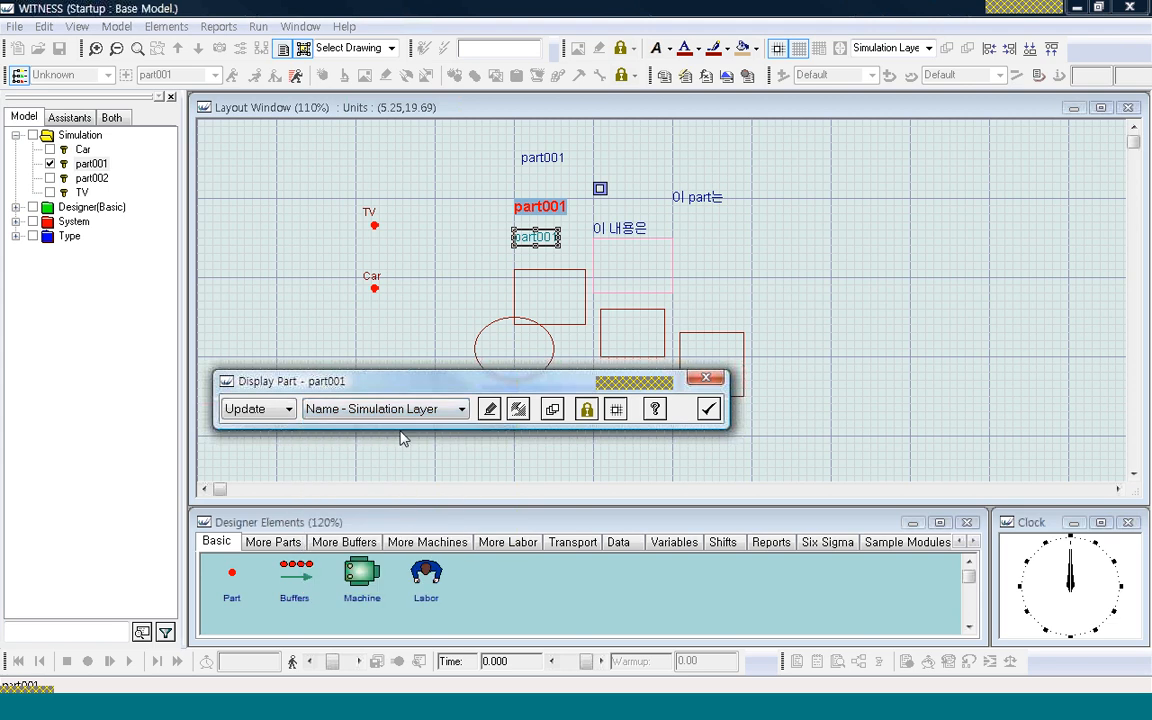
{"action": "left_click", "coordinate": [490, 410]}
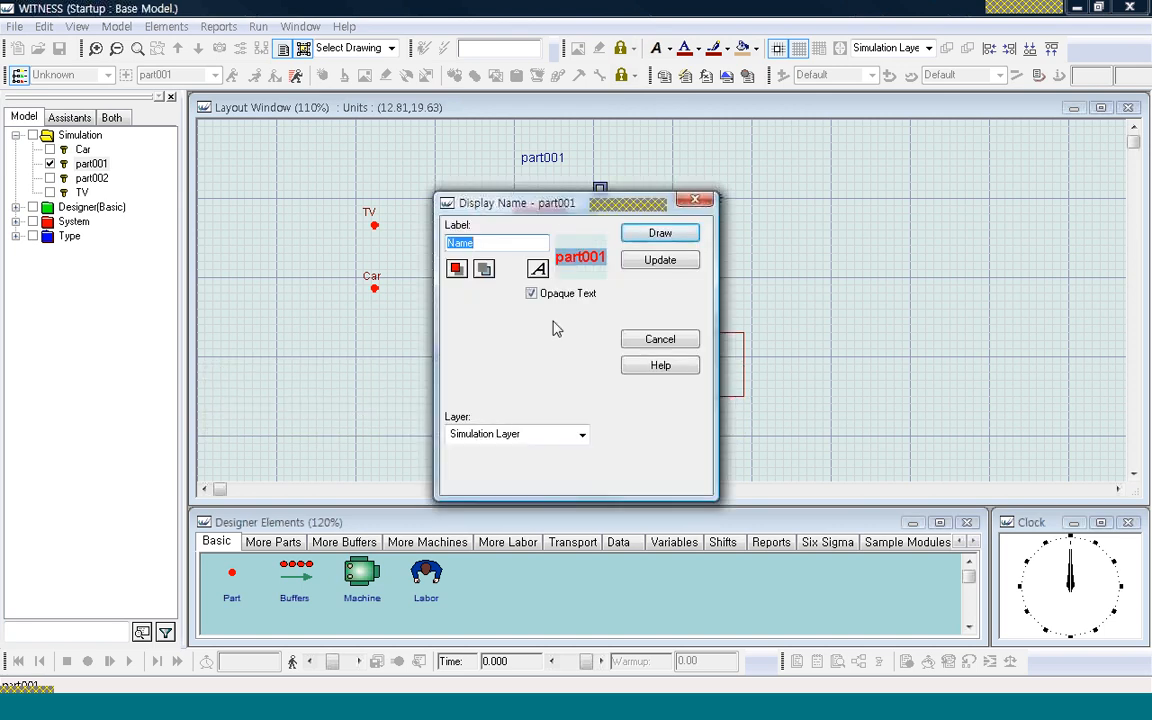
{"action": "left_click_drag", "start_coordinate": [502, 201], "coordinate": [505, 287]}
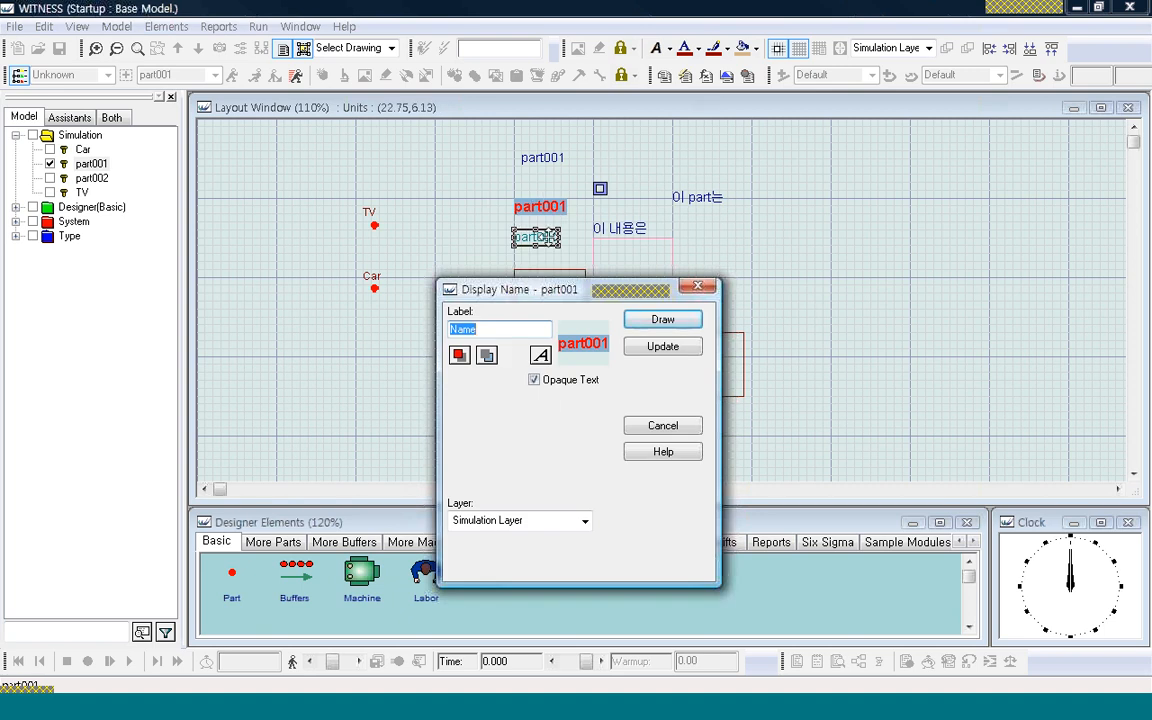
{"action": "left_click", "coordinate": [533, 381]}
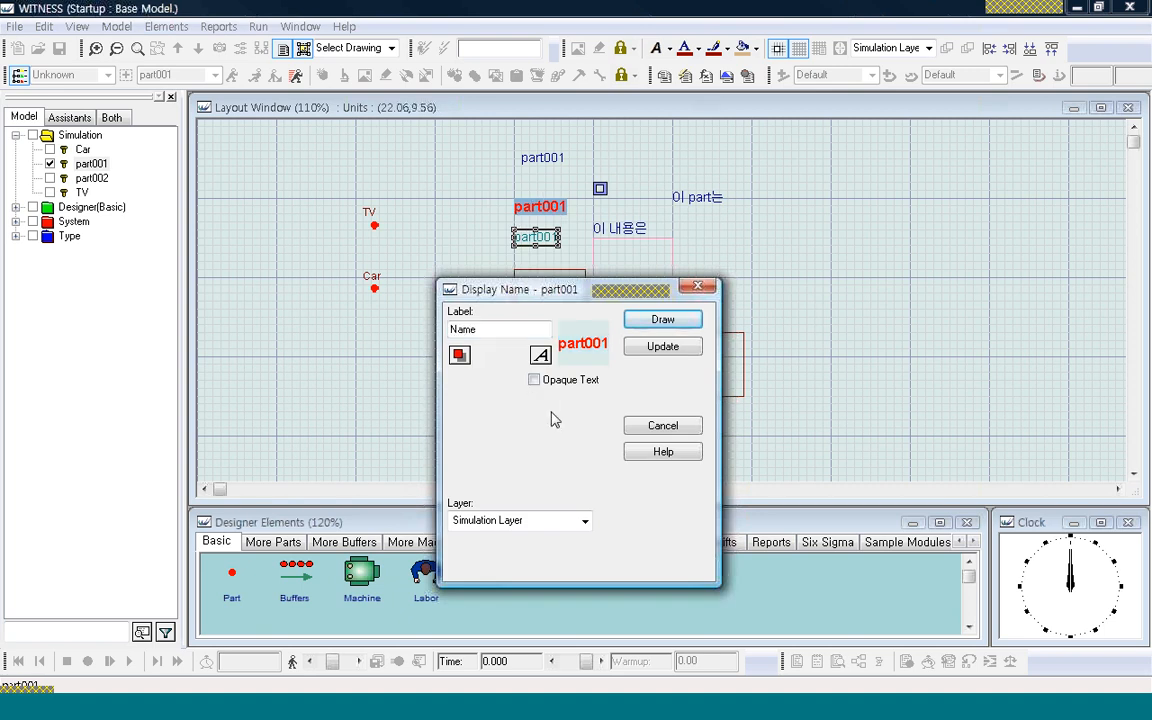
{"action": "left_click", "coordinate": [660, 346]}
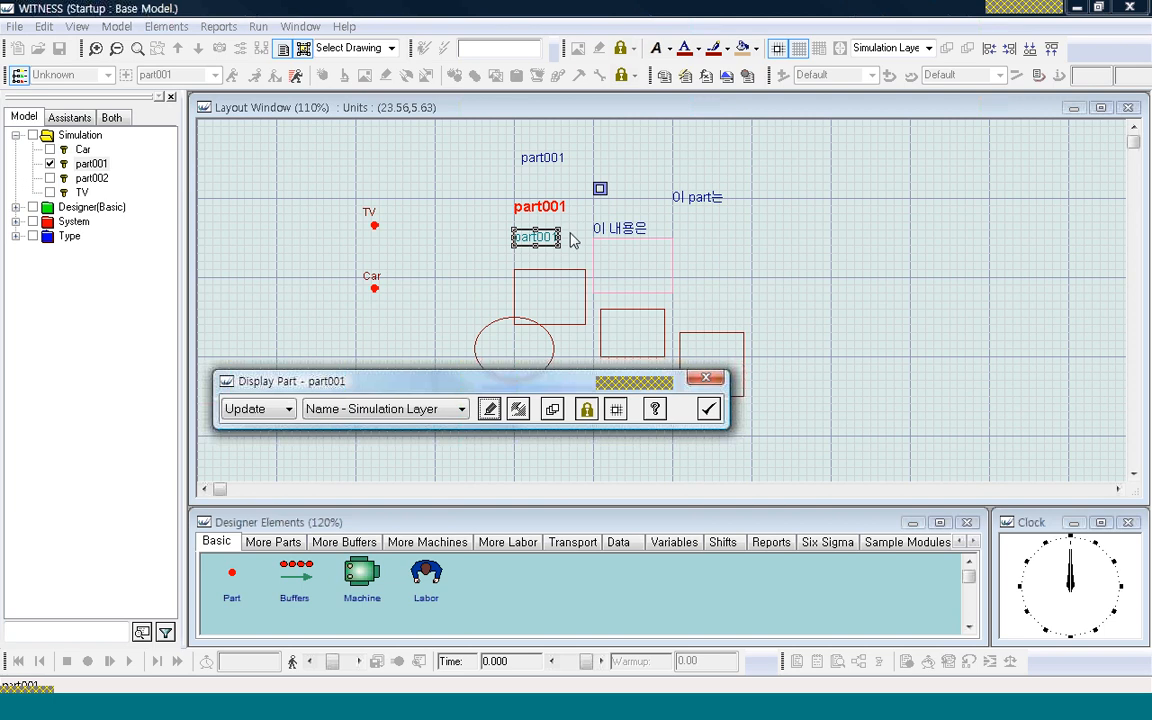
{"action": "left_click", "coordinate": [708, 408]}
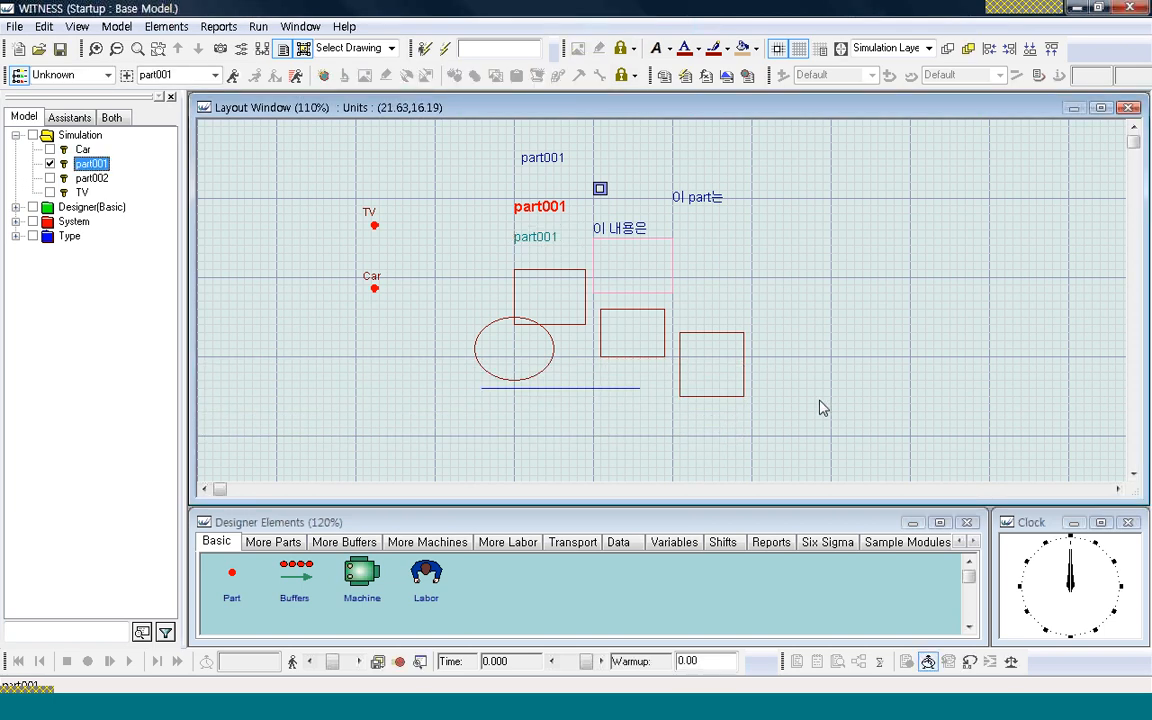
Step: Select the drawn shapes, names and texts one by one in the layout to check which part each belongs to
{"action": "left_click", "coordinate": [566, 279]}
{"action": "left_click", "coordinate": [485, 335]}
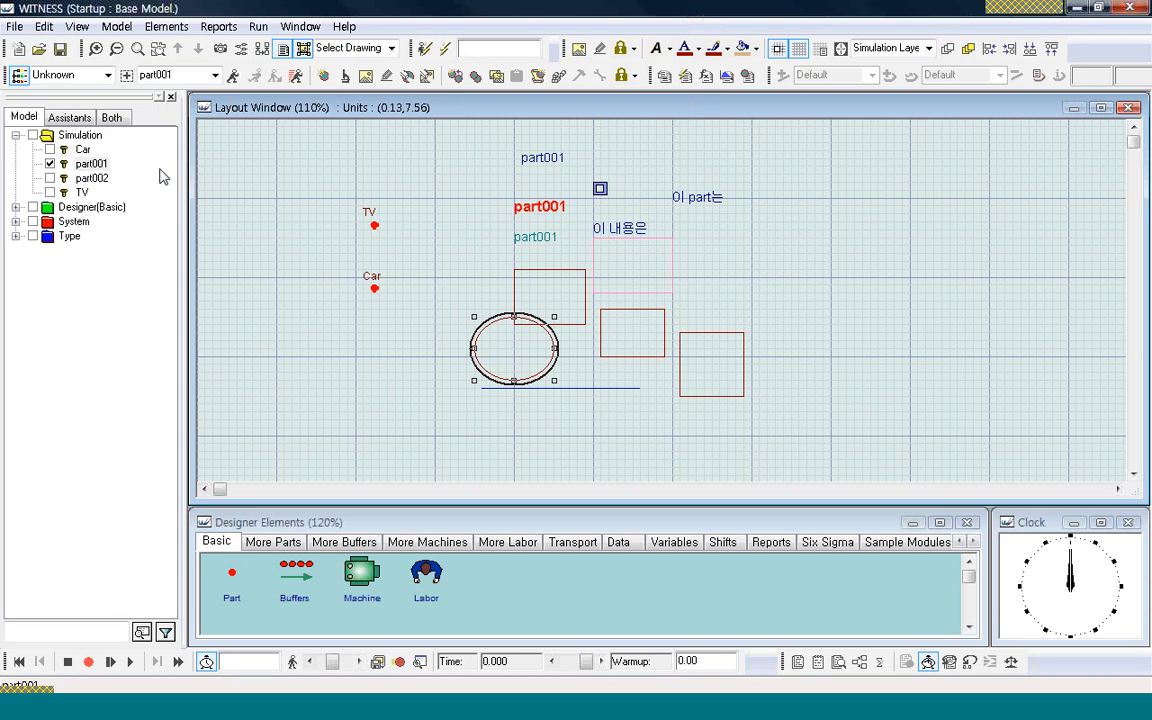
{"action": "left_click", "coordinate": [530, 207]}
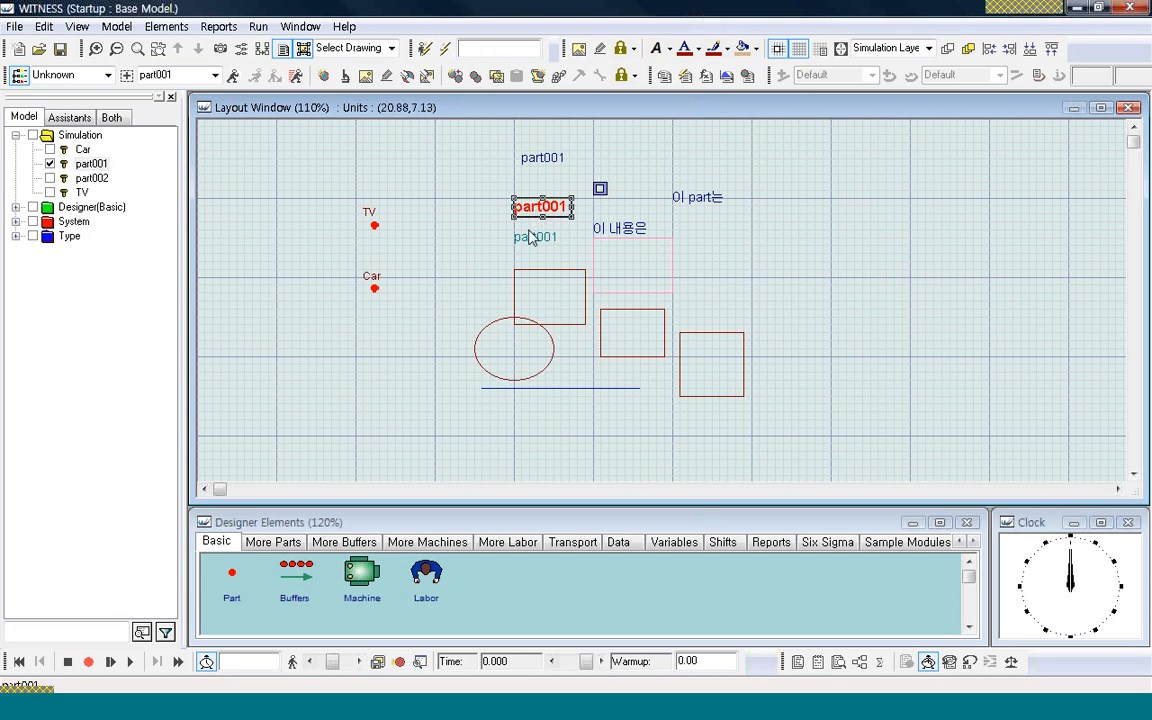
{"action": "left_click", "coordinate": [533, 238]}
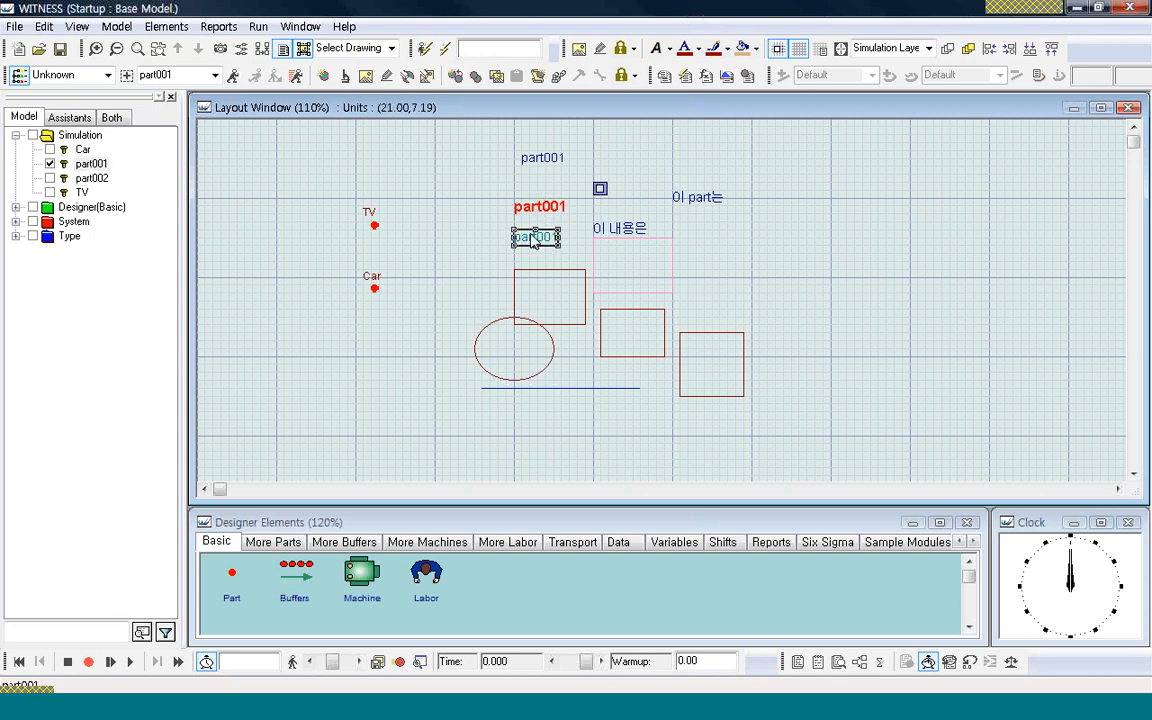
{"action": "left_click", "coordinate": [371, 216]}
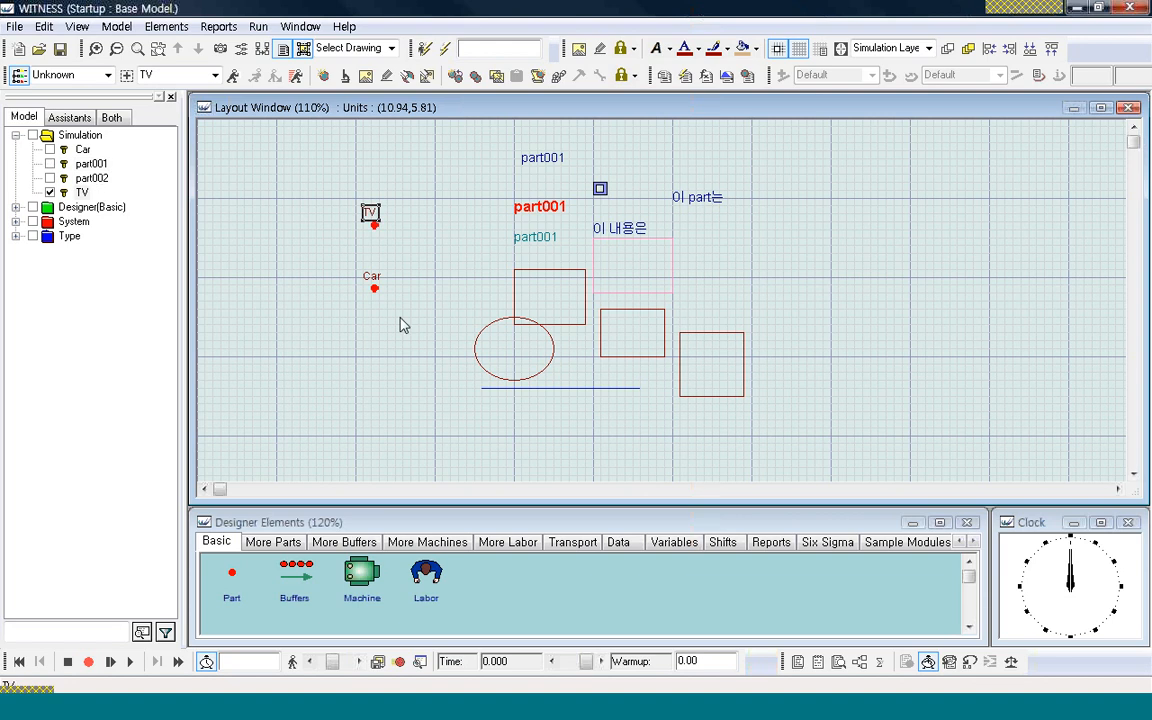
{"action": "left_click", "coordinate": [371, 279]}
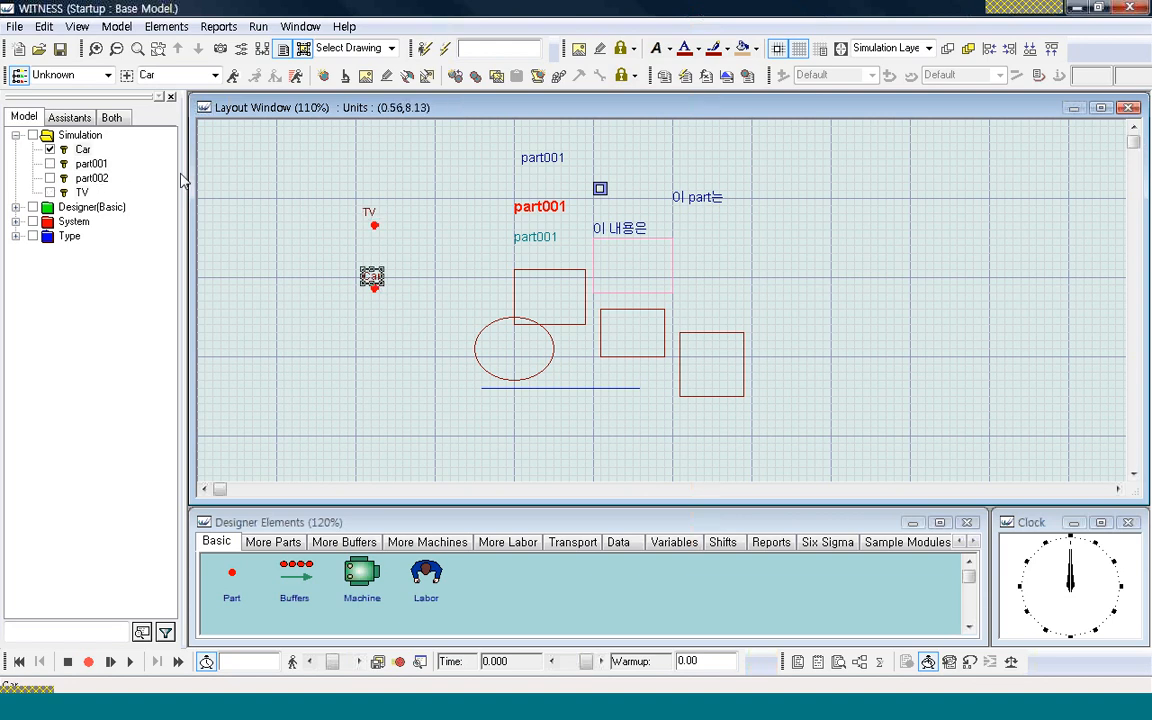
{"action": "left_click_drag", "start_coordinate": [668, 295], "coordinate": [673, 294]}
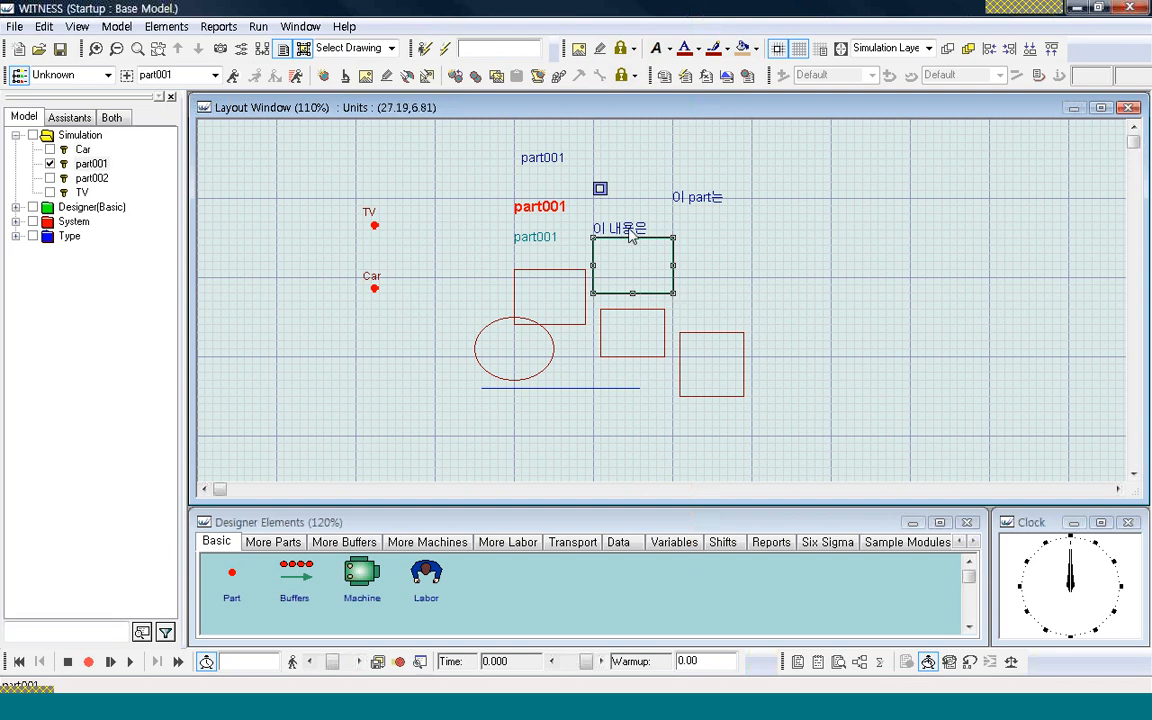
{"action": "left_click", "coordinate": [630, 233]}
{"action": "left_click", "coordinate": [698, 202]}
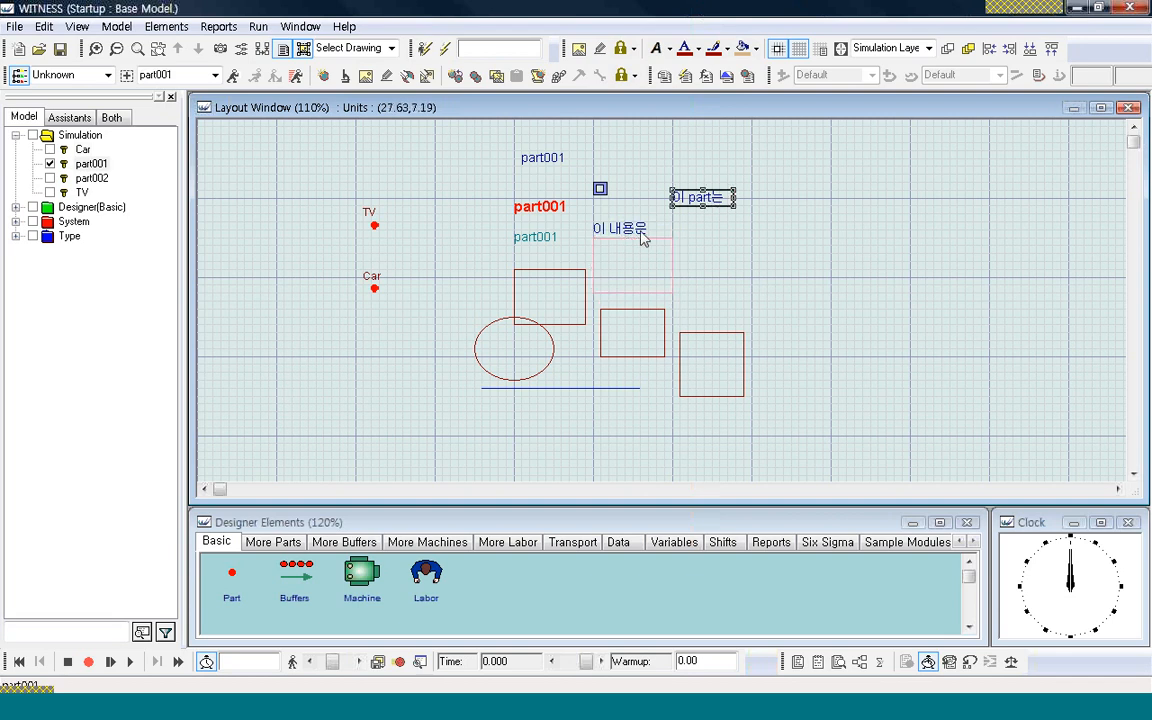
Step: Select the notes text and the two rectangles to its lower right to check their part, and clear the selection
{"action": "left_click", "coordinate": [638, 235]}
{"action": "left_click", "coordinate": [645, 316]}
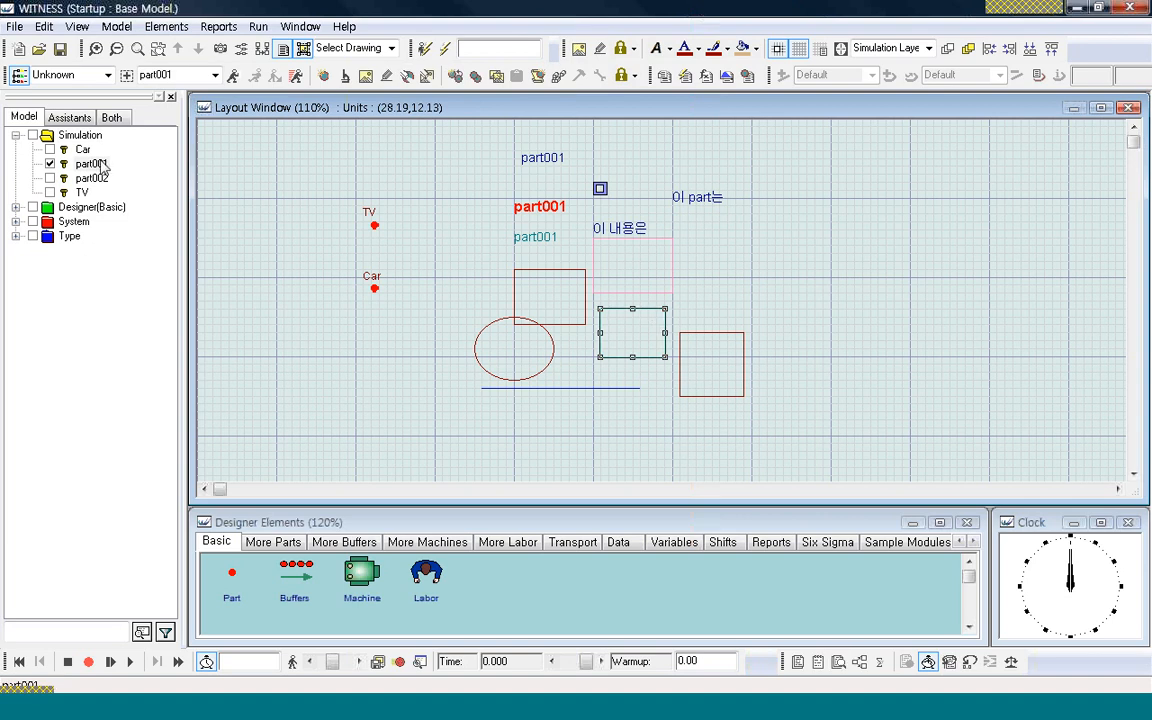
{"action": "left_click", "coordinate": [724, 341]}
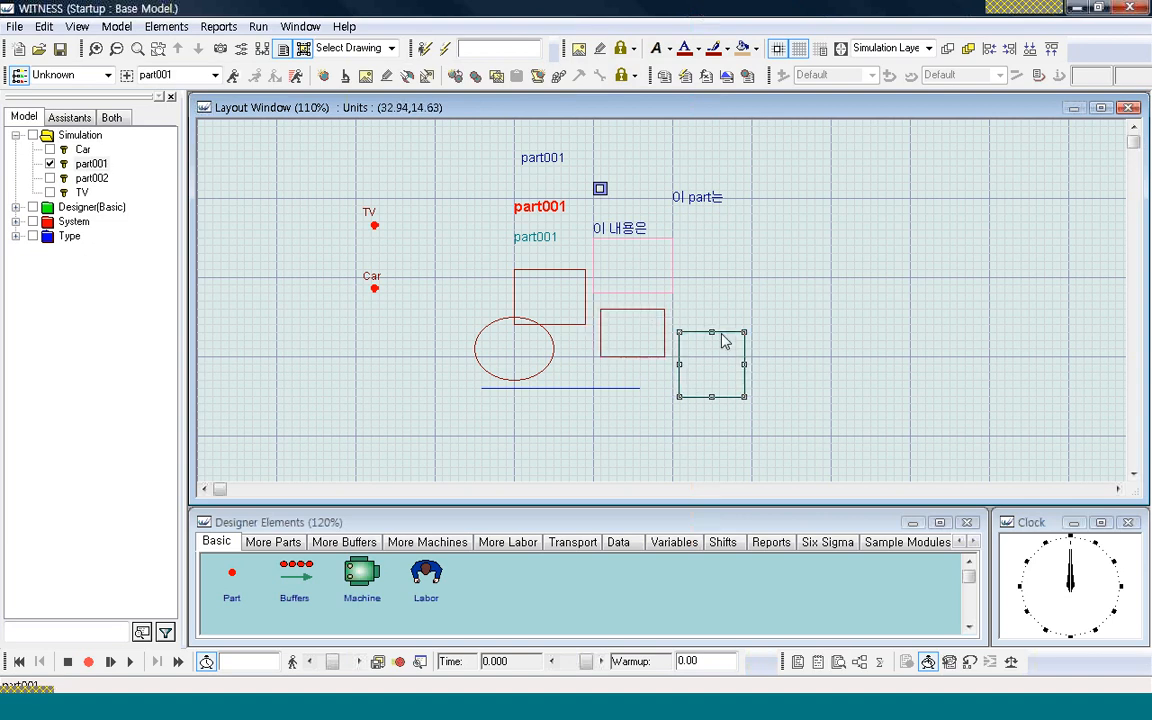
{"action": "left_click", "coordinate": [833, 342]}
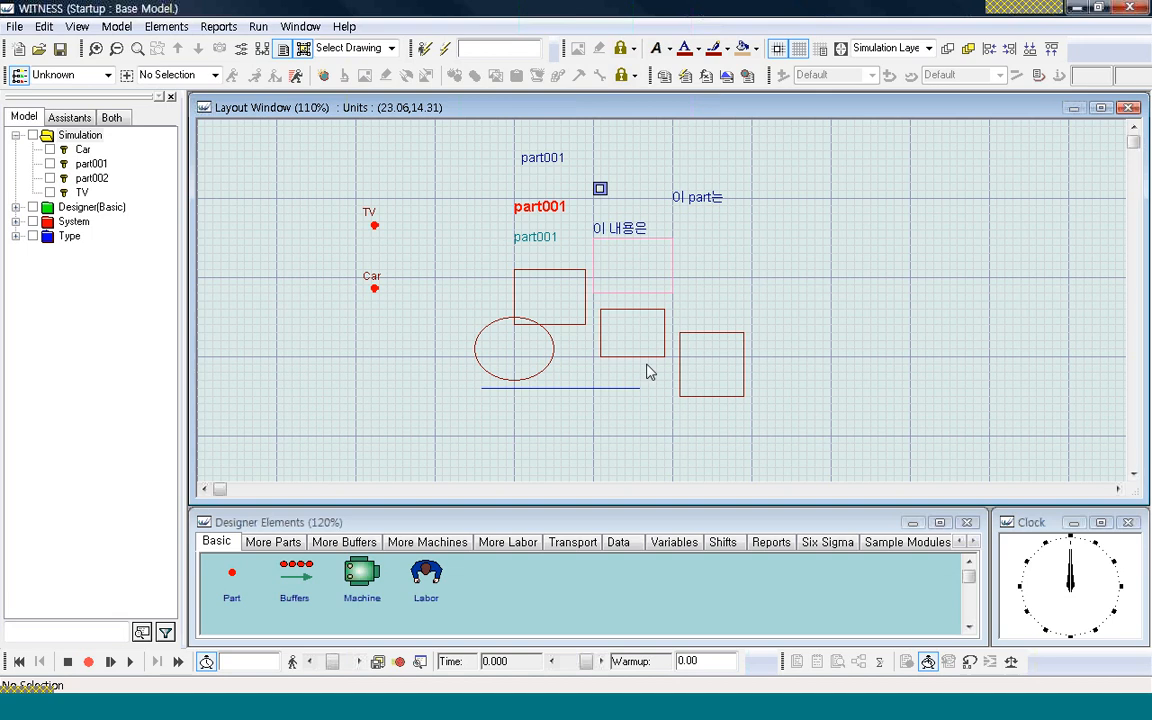
Step: Open the display editor for the TV part, review its Style item on the Simulation Layer, and close the editor
{"action": "right_click", "coordinate": [374, 227]}
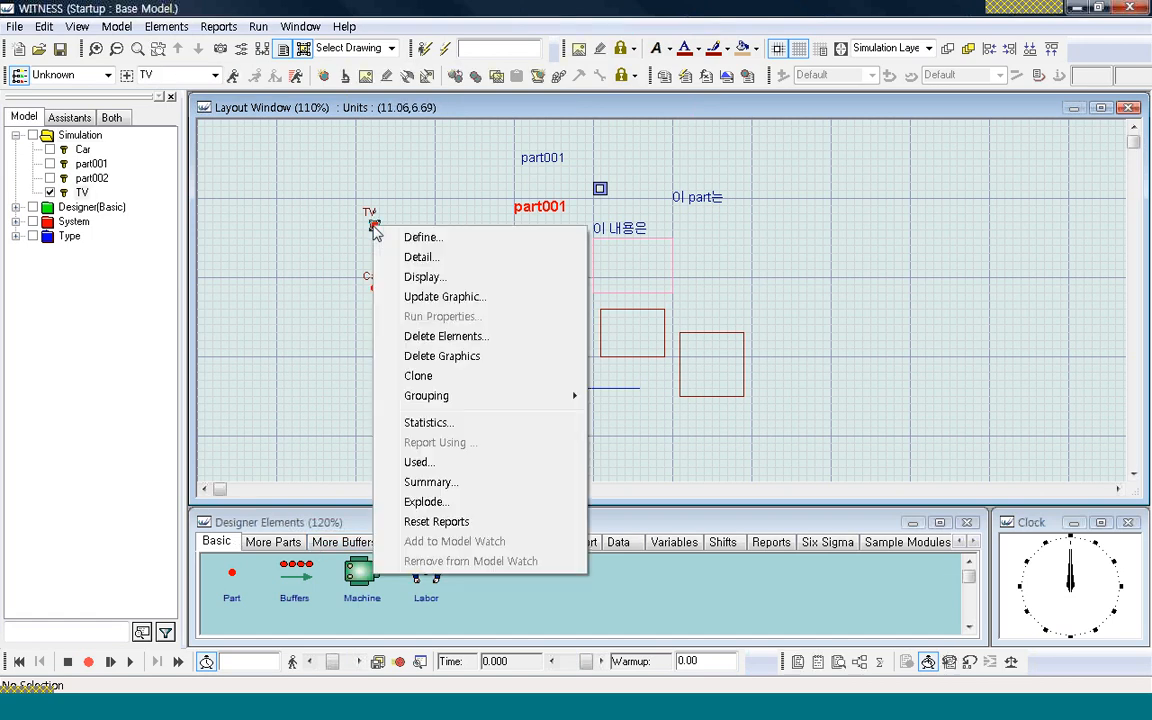
{"action": "left_click", "coordinate": [424, 277]}
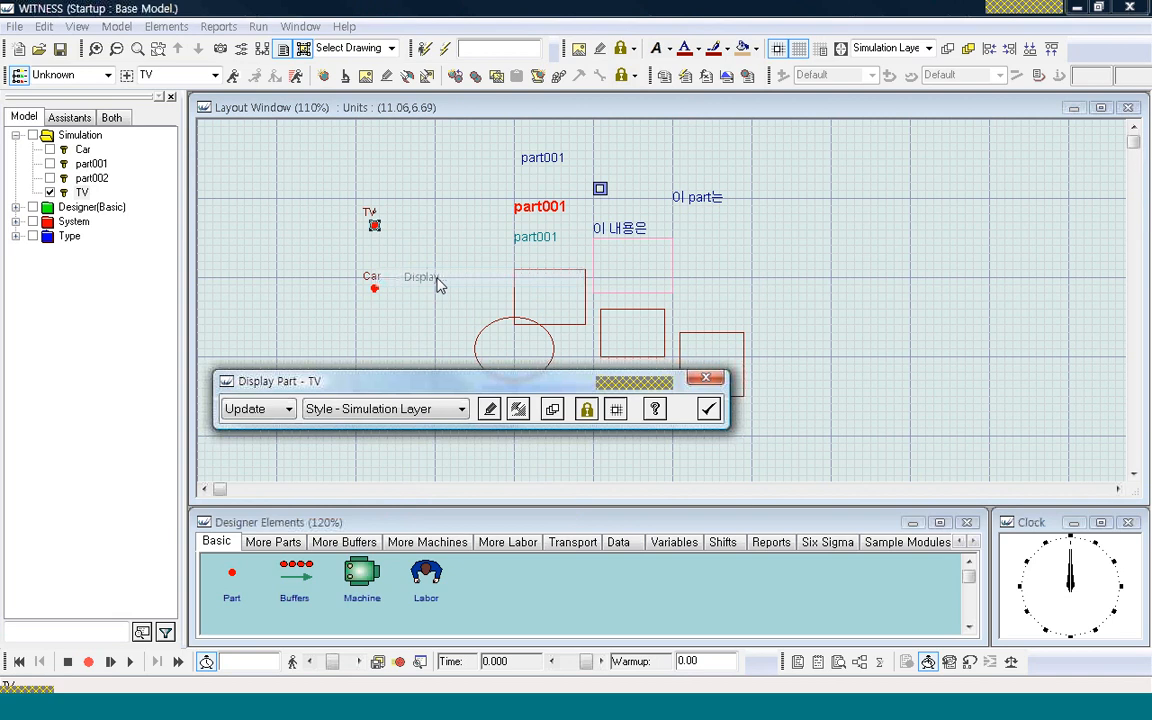
{"action": "left_click", "coordinate": [462, 410]}
{"action": "left_click", "coordinate": [410, 441]}
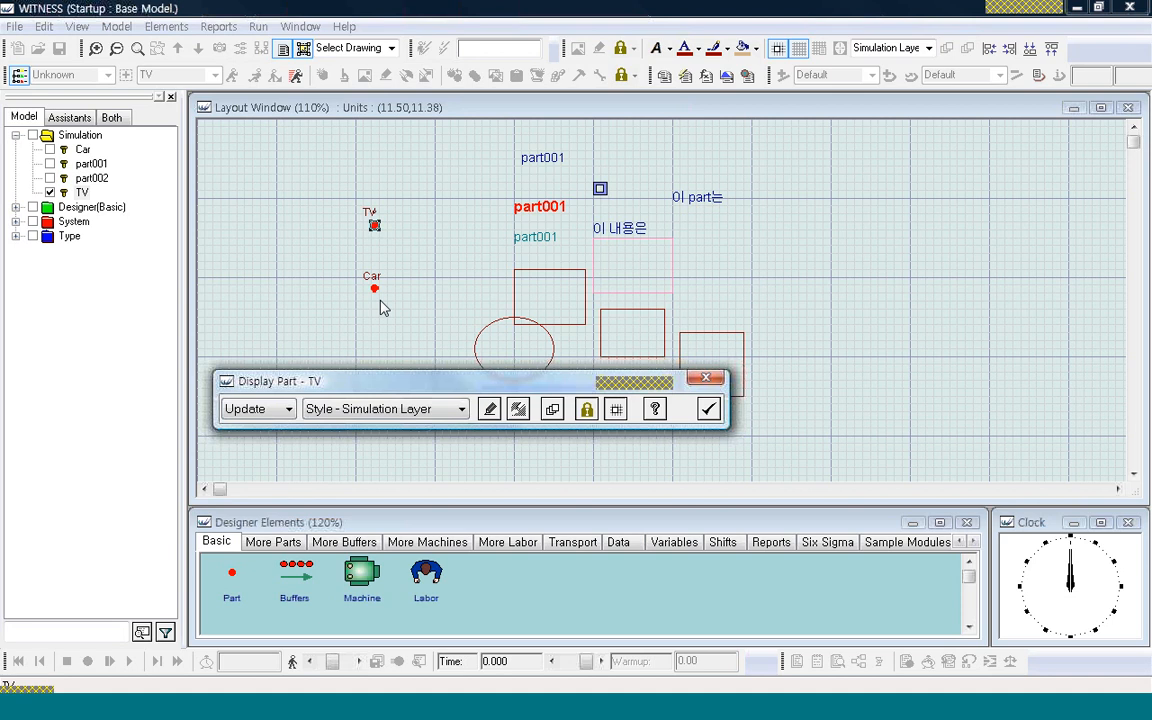
{"action": "left_click", "coordinate": [708, 409]}
Step: Update the TV part's Style graphic by changing its icon colour to yellow
{"action": "right_click", "coordinate": [374, 225]}
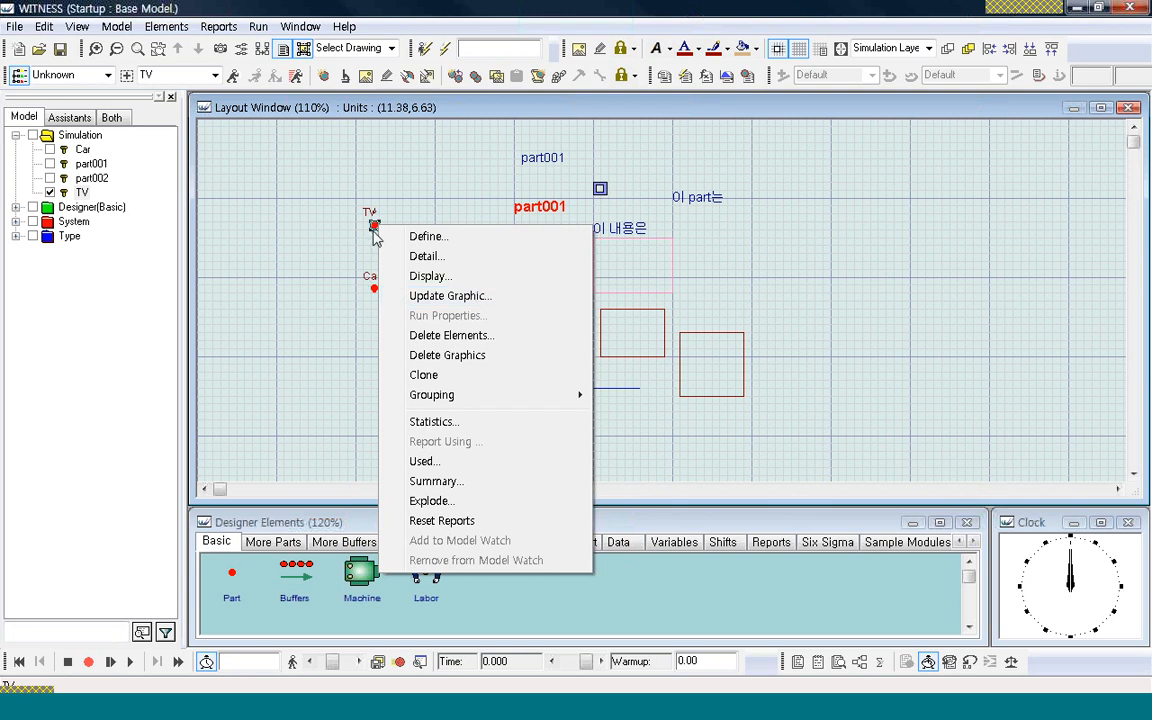
{"action": "left_click", "coordinate": [472, 296]}
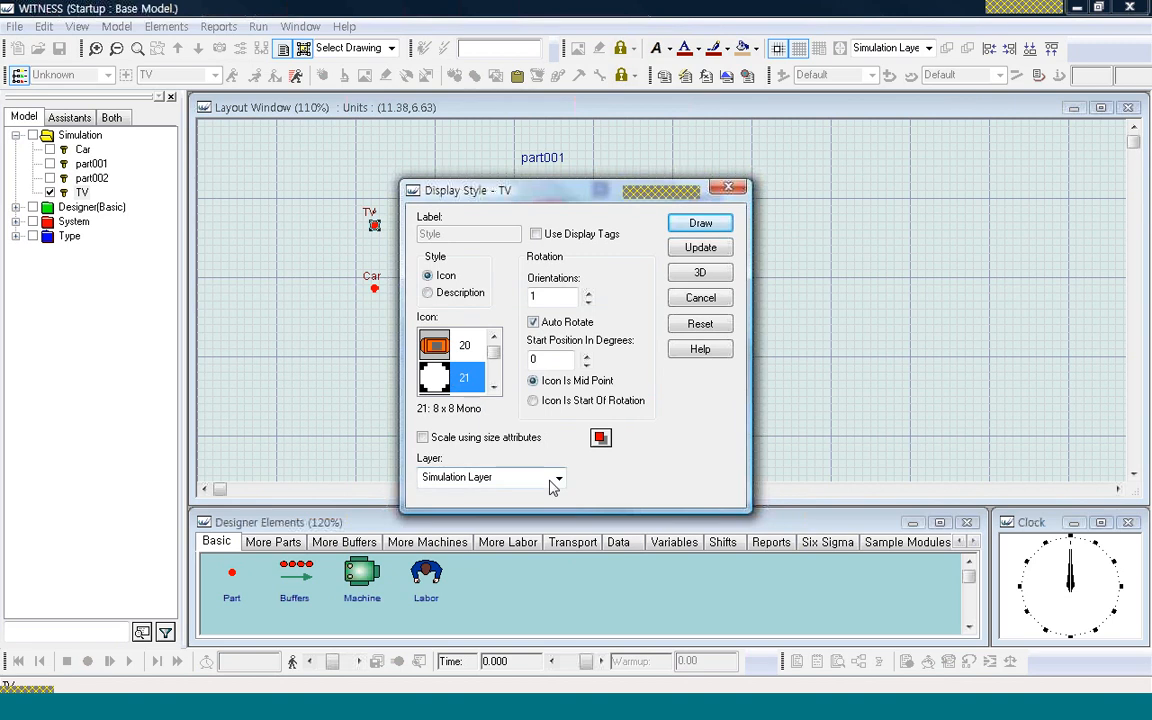
{"action": "left_click", "coordinate": [600, 437]}
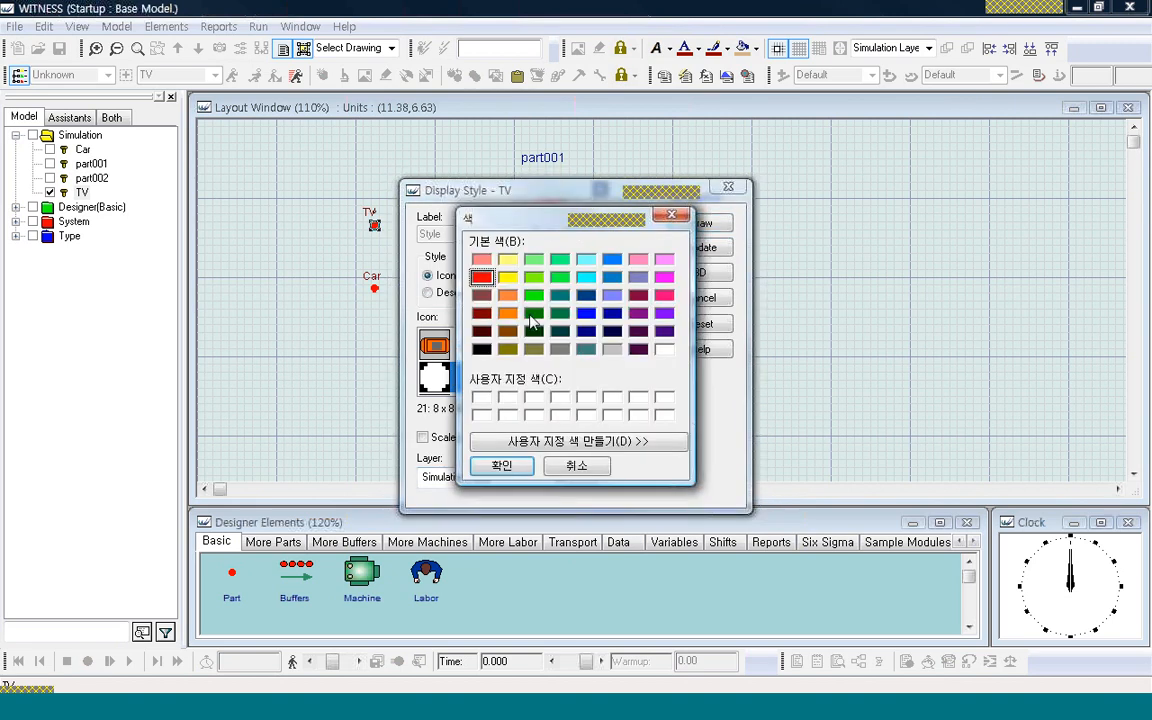
{"action": "left_click", "coordinate": [508, 277]}
{"action": "left_click", "coordinate": [501, 466]}
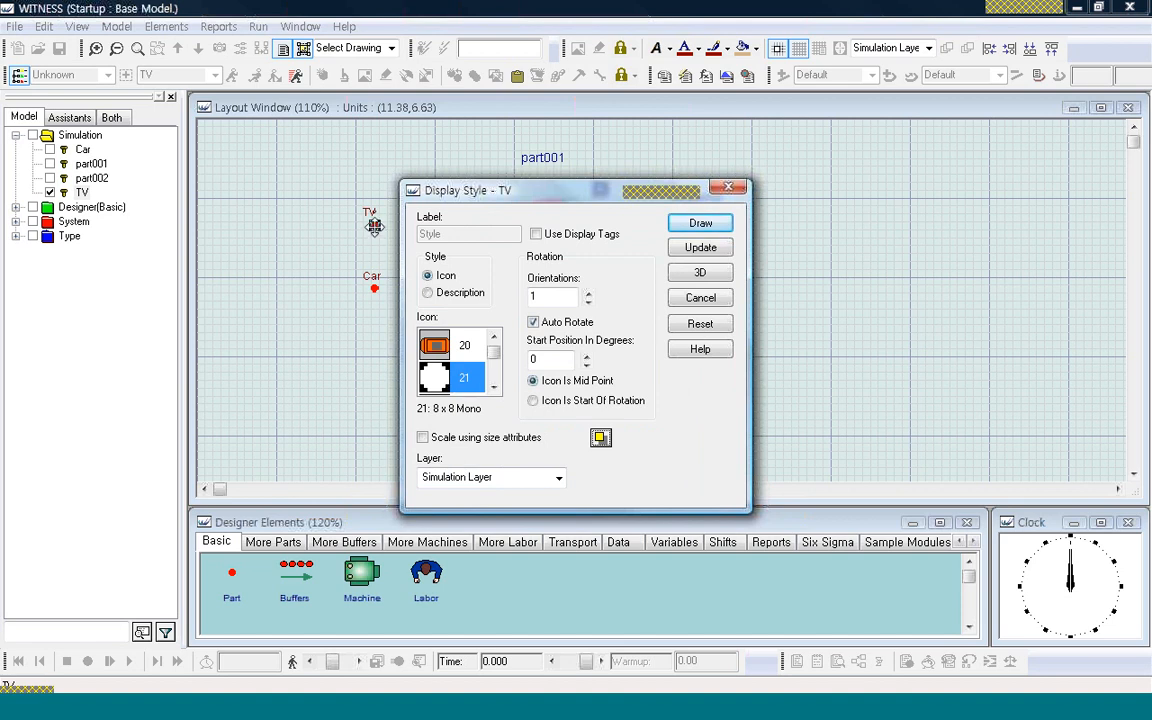
{"action": "left_click", "coordinate": [705, 254]}
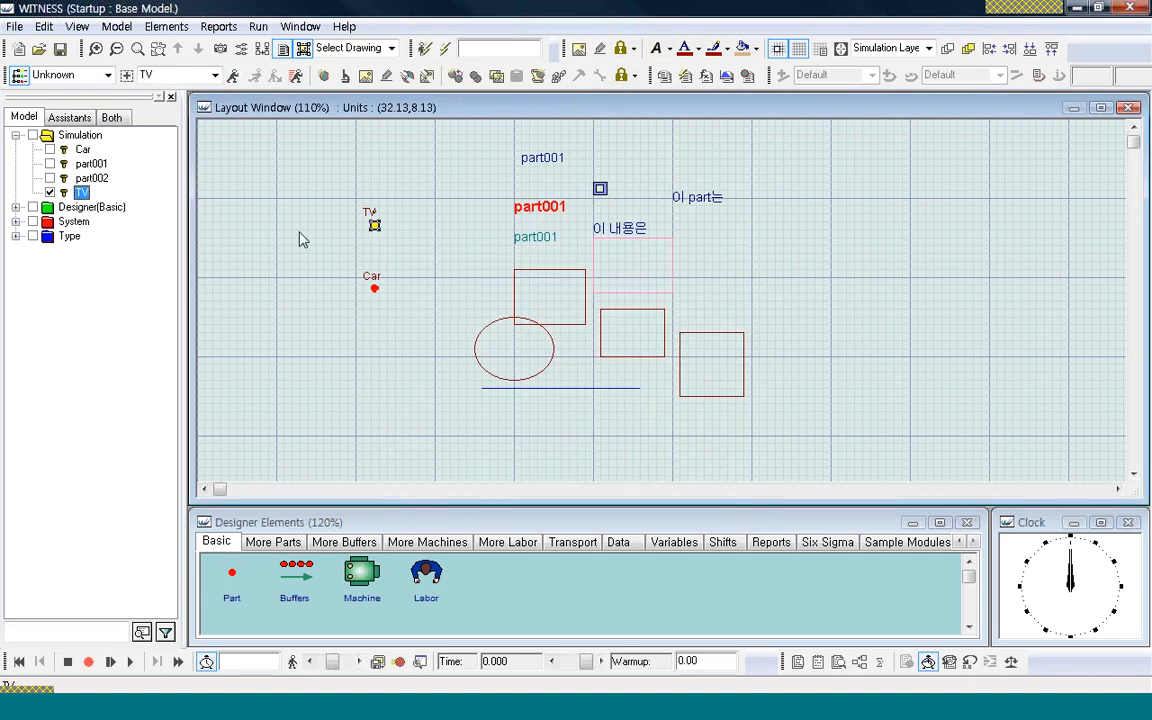
Step: Reopen the display editor for the TV part's yellow icon, close it without changes, and clear the selection
{"action": "right_click", "coordinate": [374, 226]}
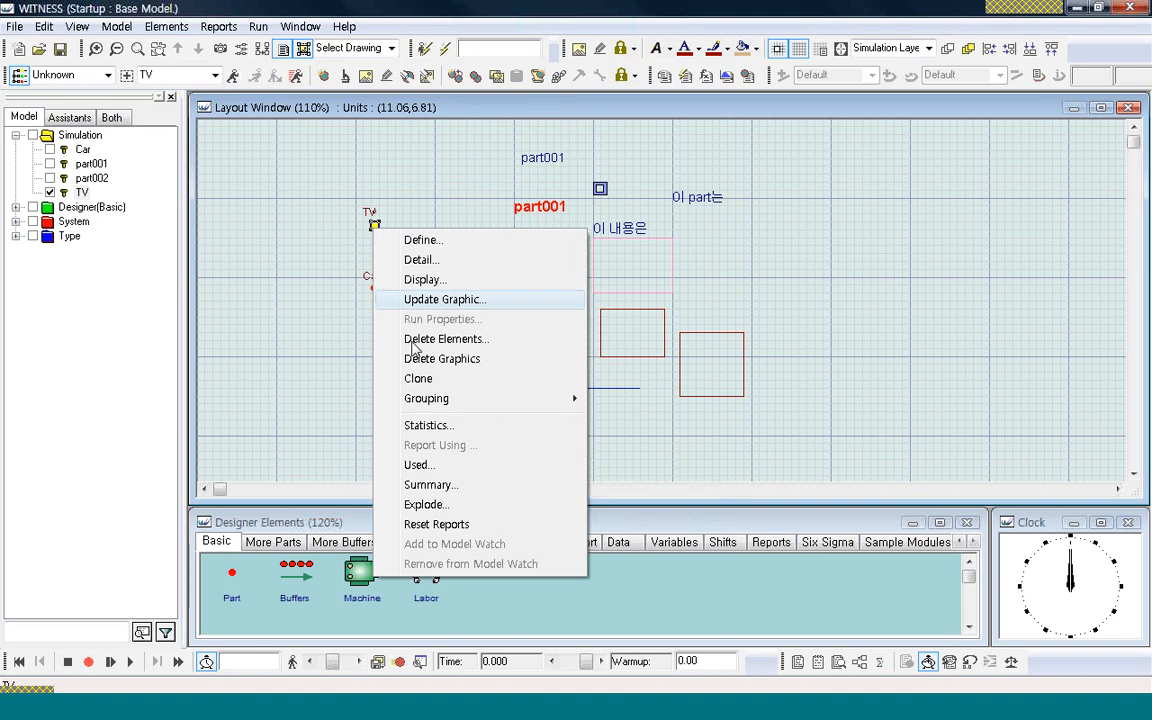
{"action": "left_click", "coordinate": [340, 396]}
{"action": "left_click", "coordinate": [329, 396]}
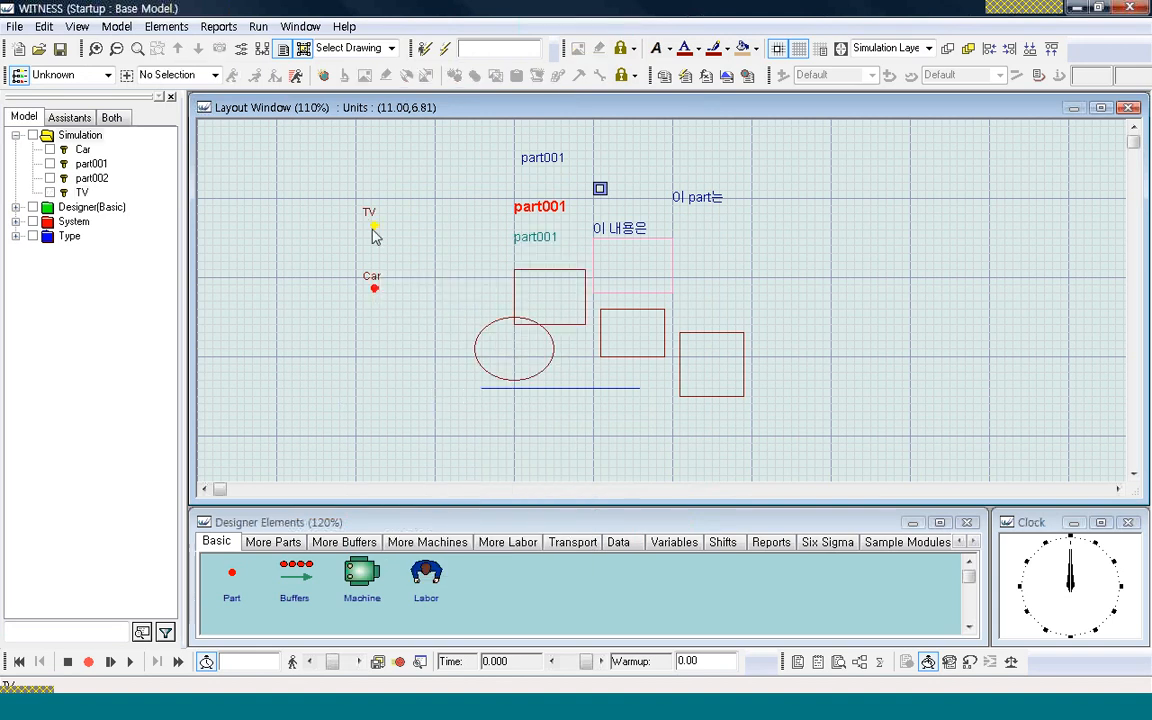
{"action": "left_click", "coordinate": [375, 228]}
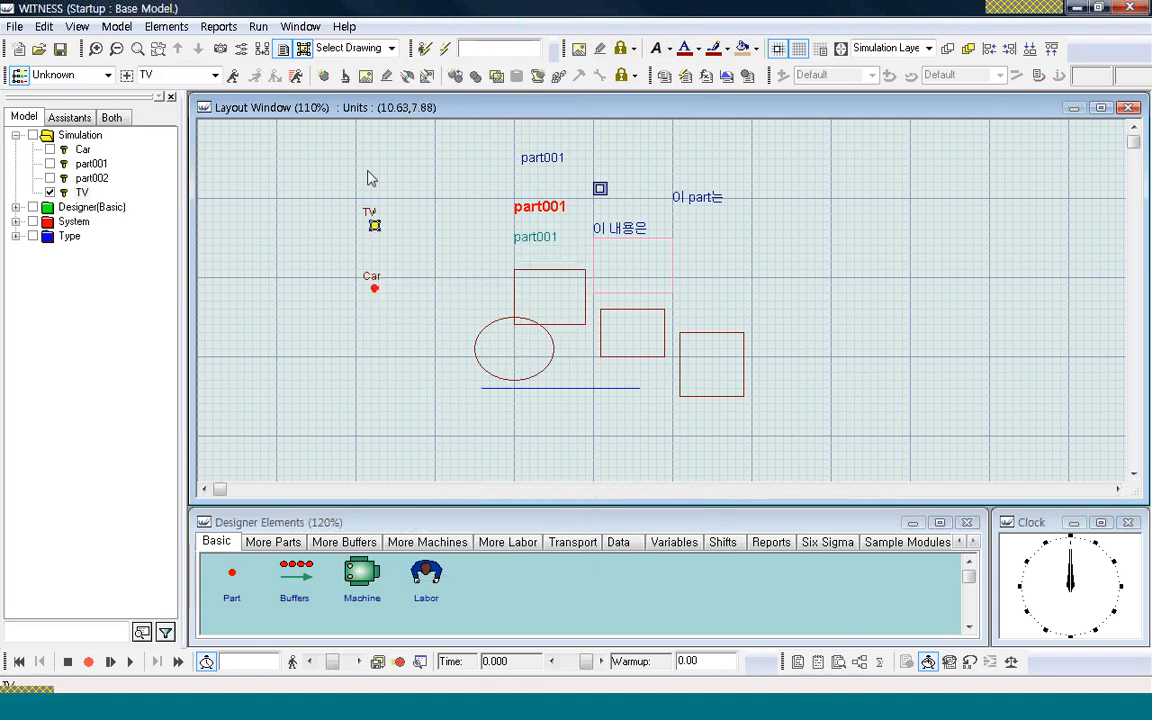
{"action": "left_click", "coordinate": [365, 76]}
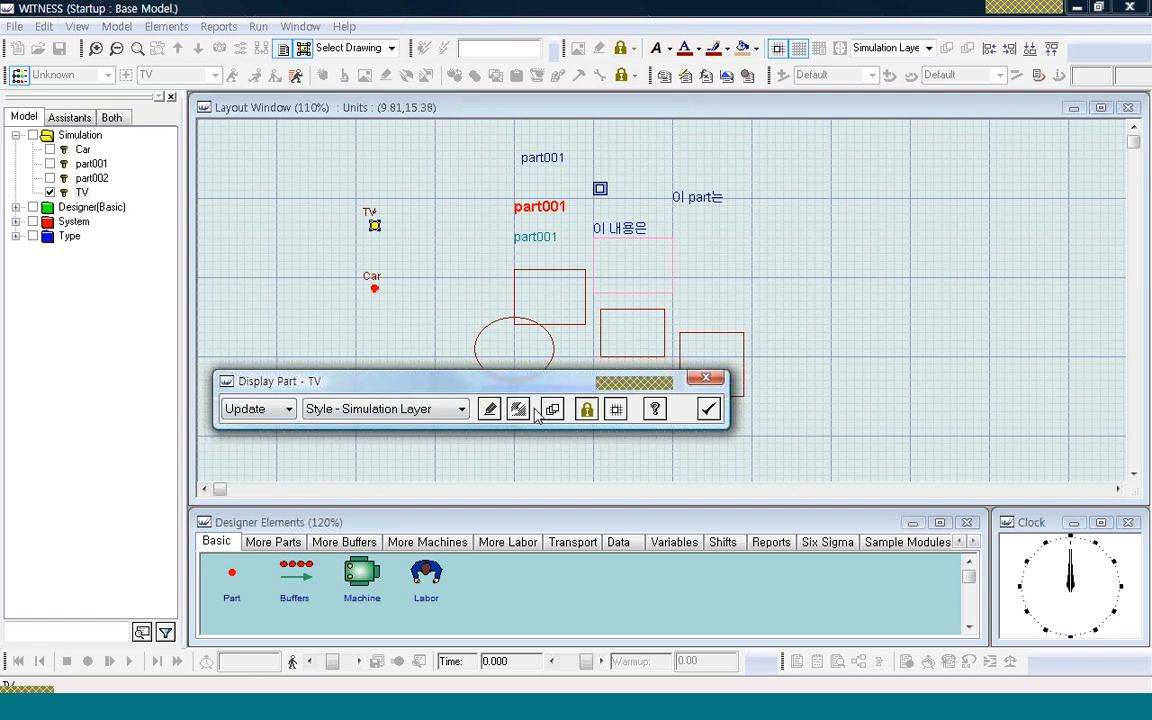
{"action": "left_click", "coordinate": [708, 408]}
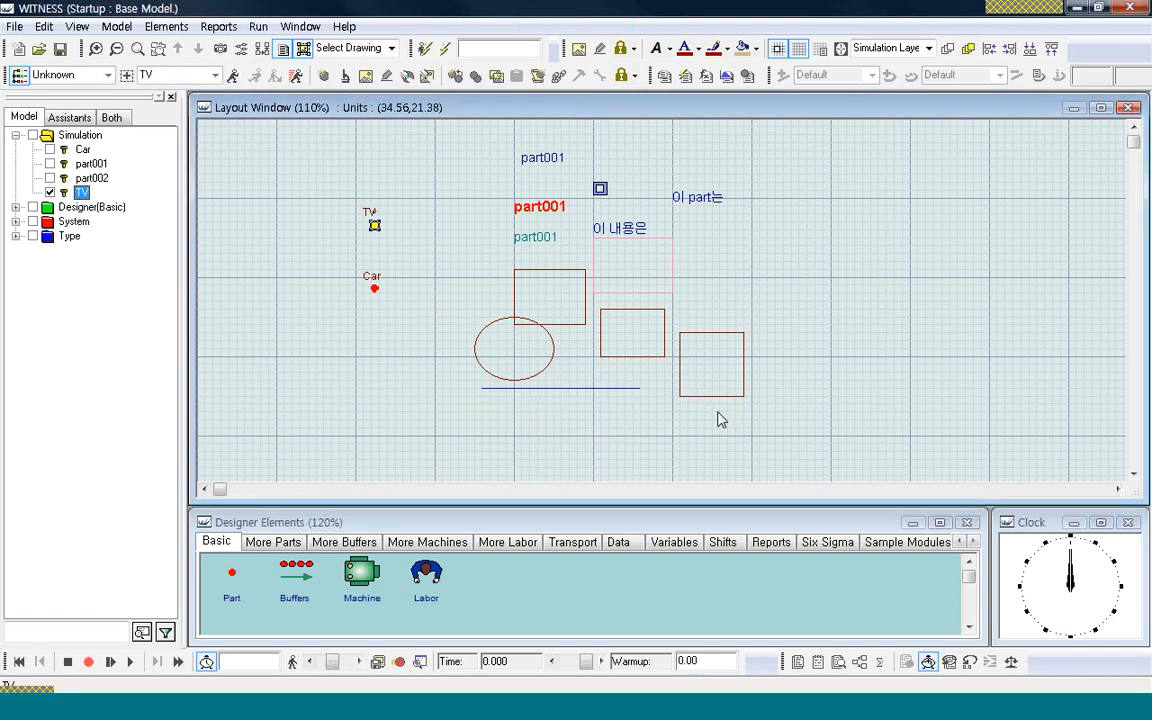
{"action": "left_click", "coordinate": [746, 465]}
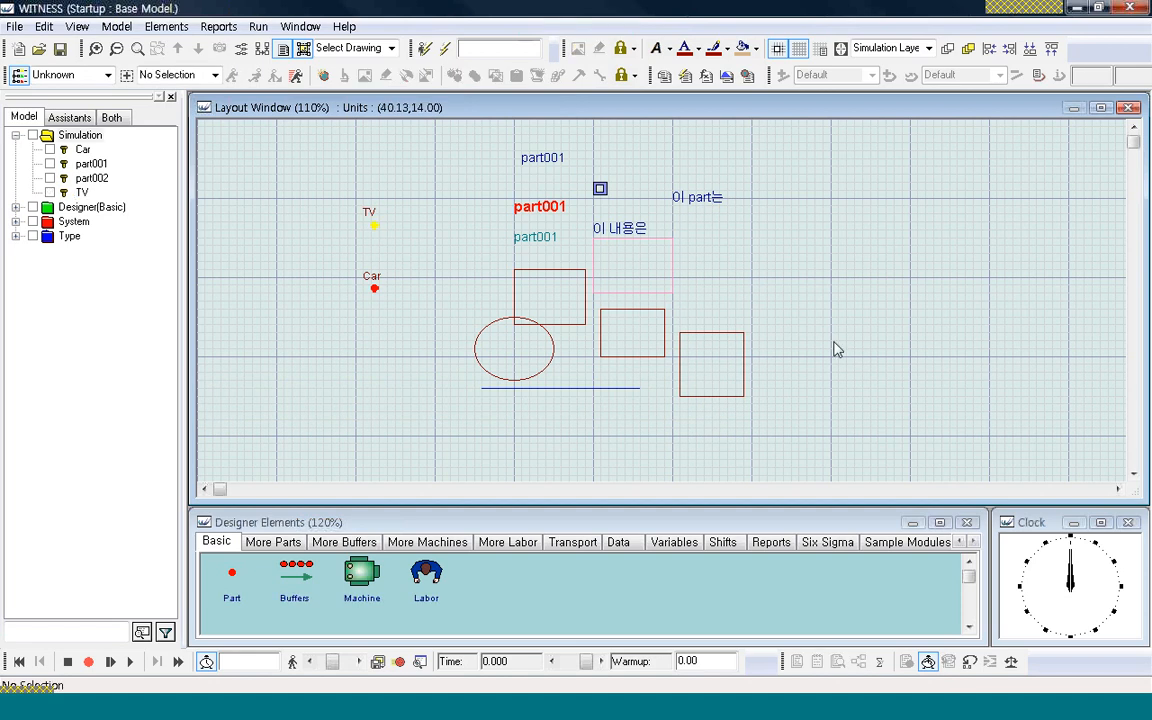
Step: Delete the Notes item on the Simulation Layer from part001's display and confirm the deletion
{"action": "right_click", "coordinate": [580, 276]}
{"action": "right_click", "coordinate": [562, 274]}
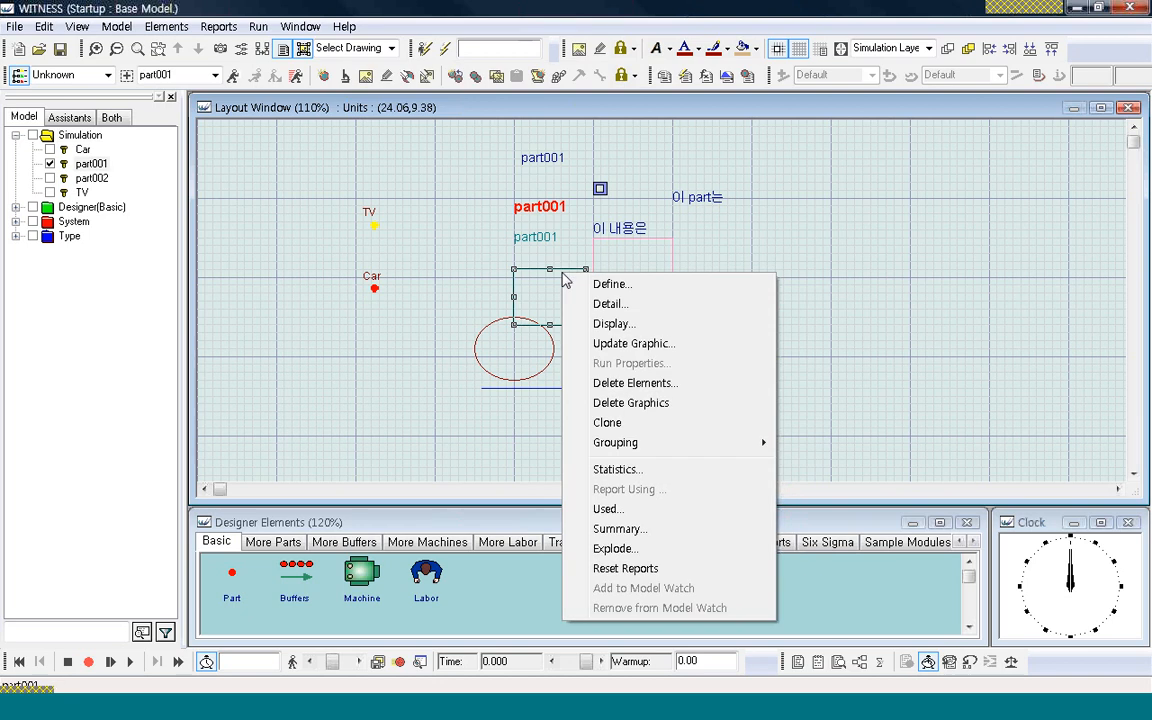
{"action": "left_click", "coordinate": [613, 323]}
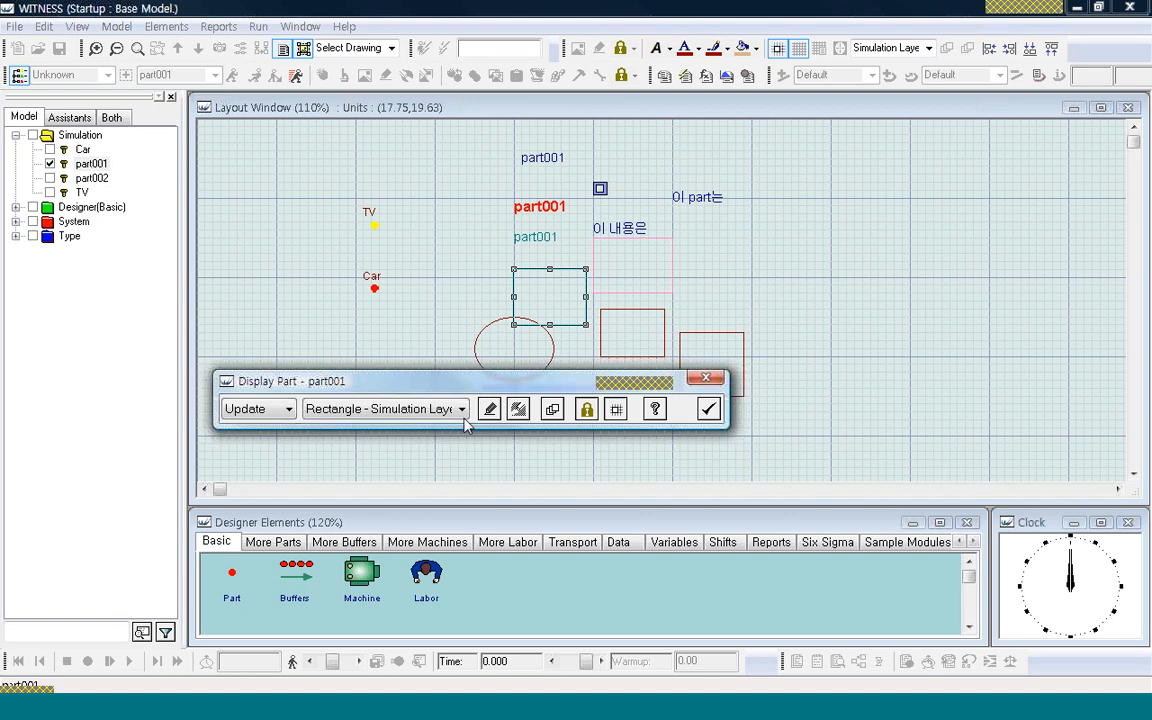
{"action": "left_click", "coordinate": [430, 410]}
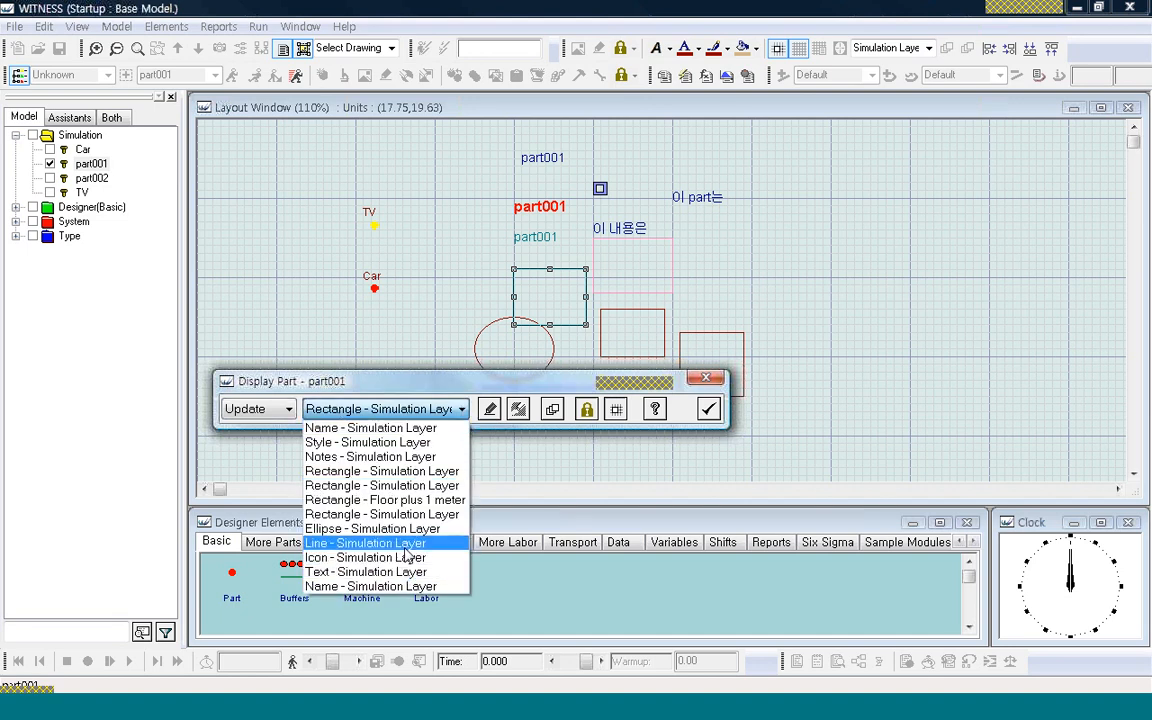
{"action": "left_click", "coordinate": [404, 457]}
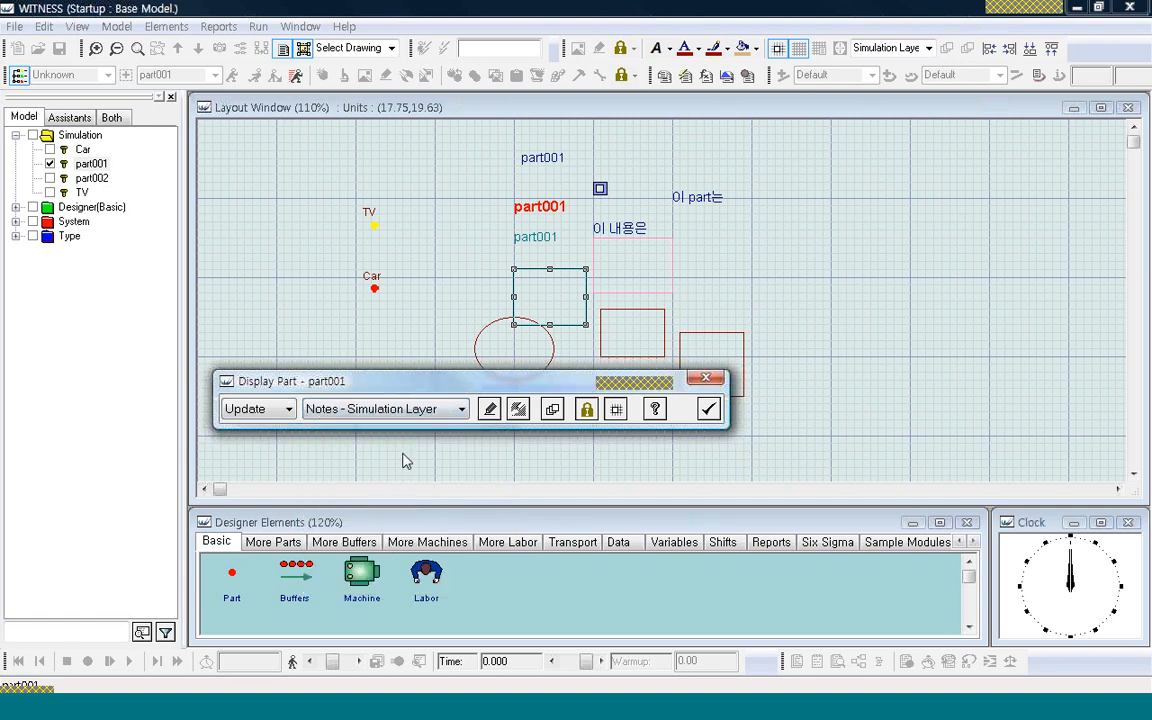
{"action": "left_click", "coordinate": [518, 409]}
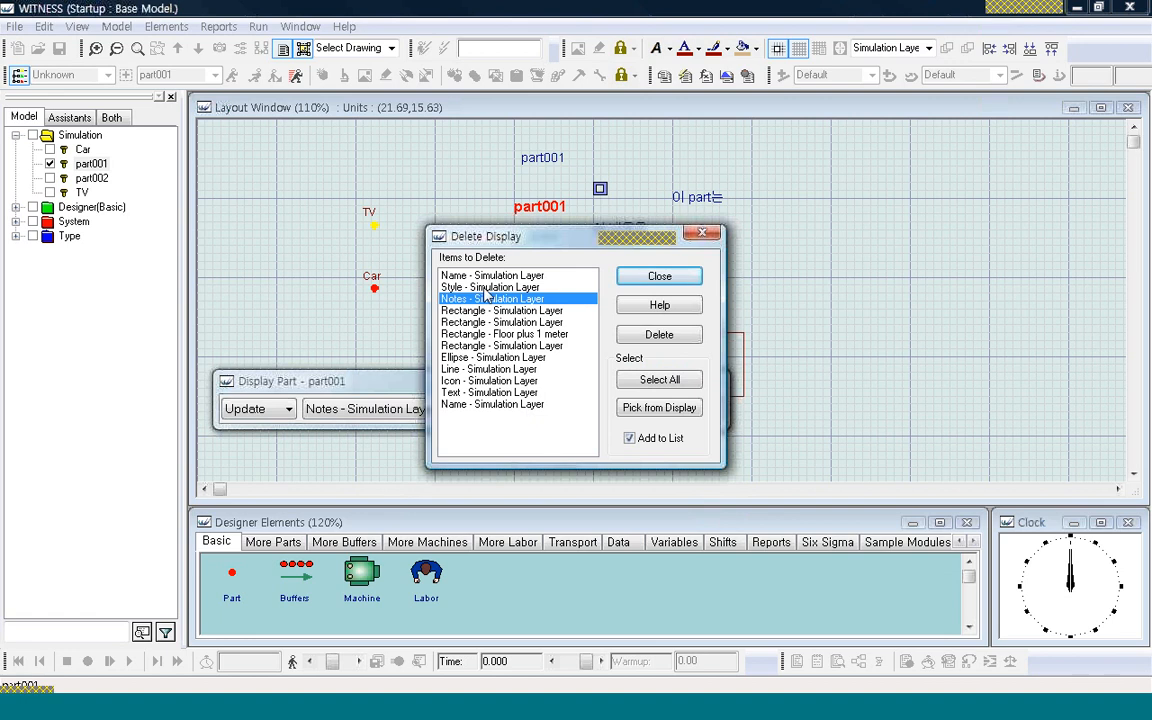
{"action": "left_click", "coordinate": [660, 335]}
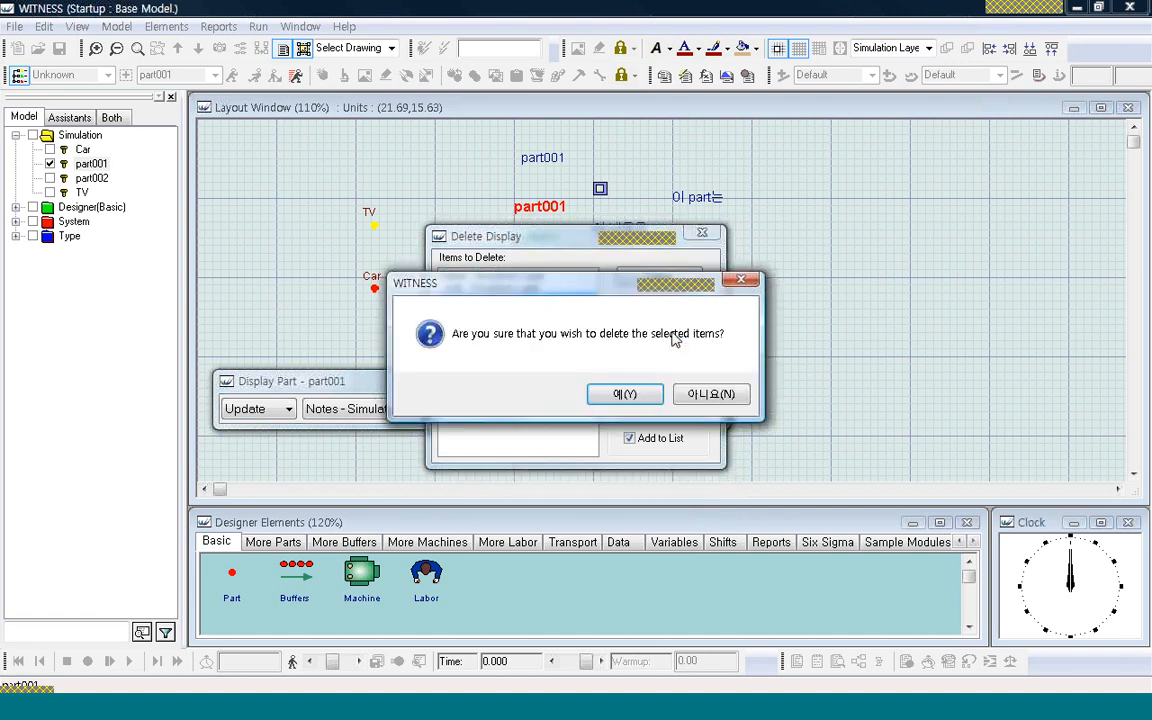
{"action": "left_click", "coordinate": [622, 395]}
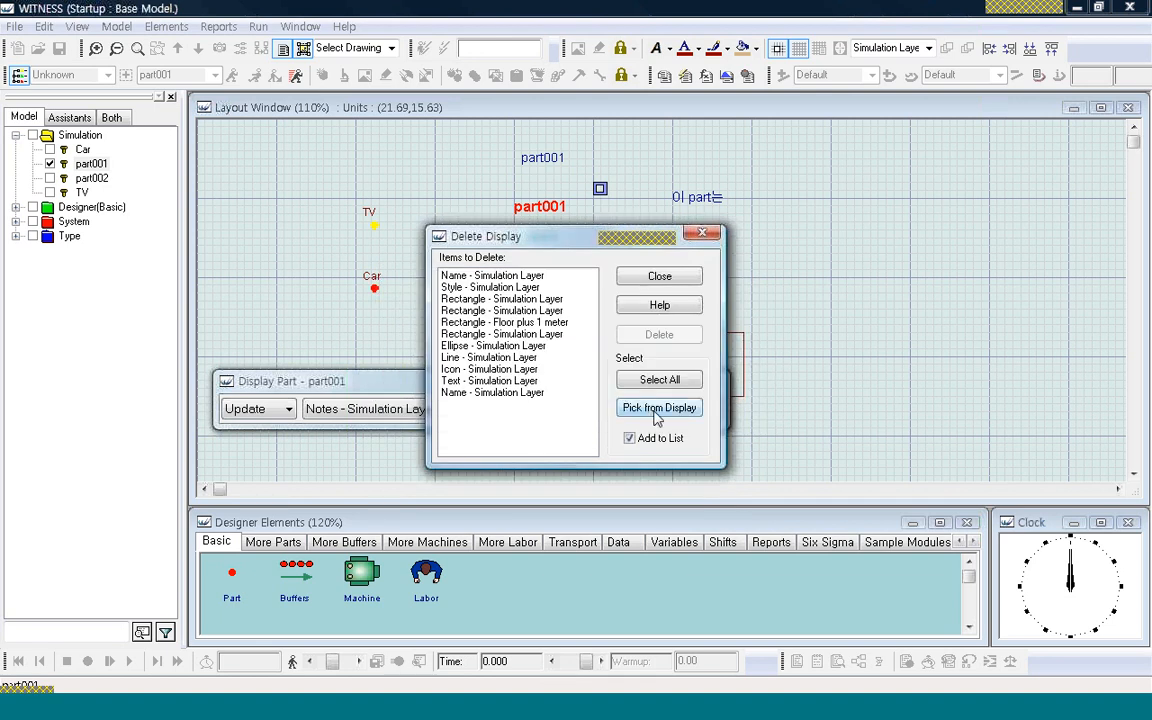
Step: Pick part001's Simulation Layer rectangle overlapping the ellipse and its Floor plus 1 meter rectangle from the layout, and delete both
{"action": "left_click", "coordinate": [660, 408]}
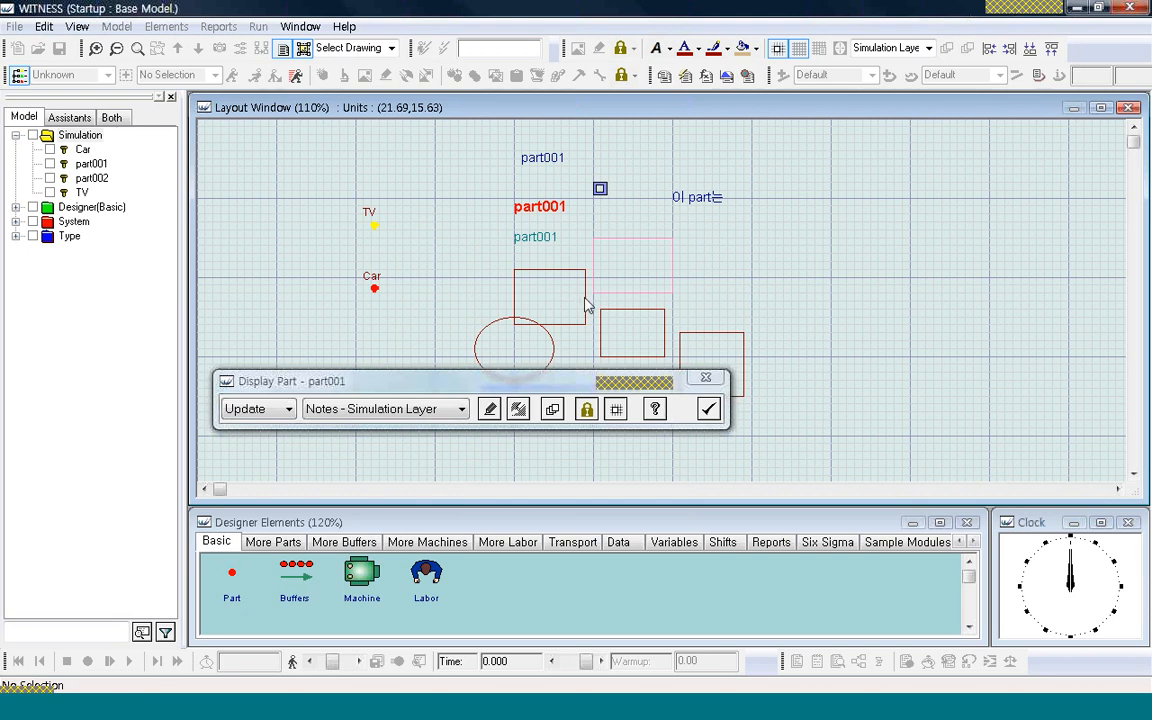
{"action": "left_click", "coordinate": [585, 305]}
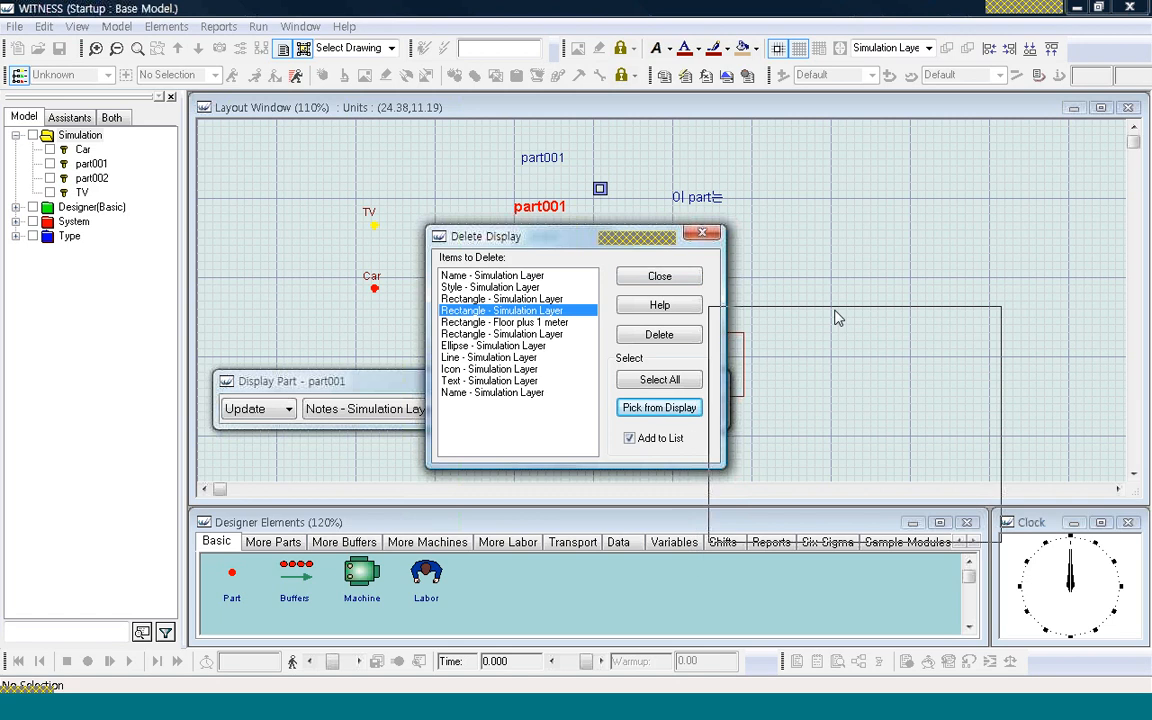
{"action": "left_click_drag", "start_coordinate": [838, 318], "coordinate": [834, 315]}
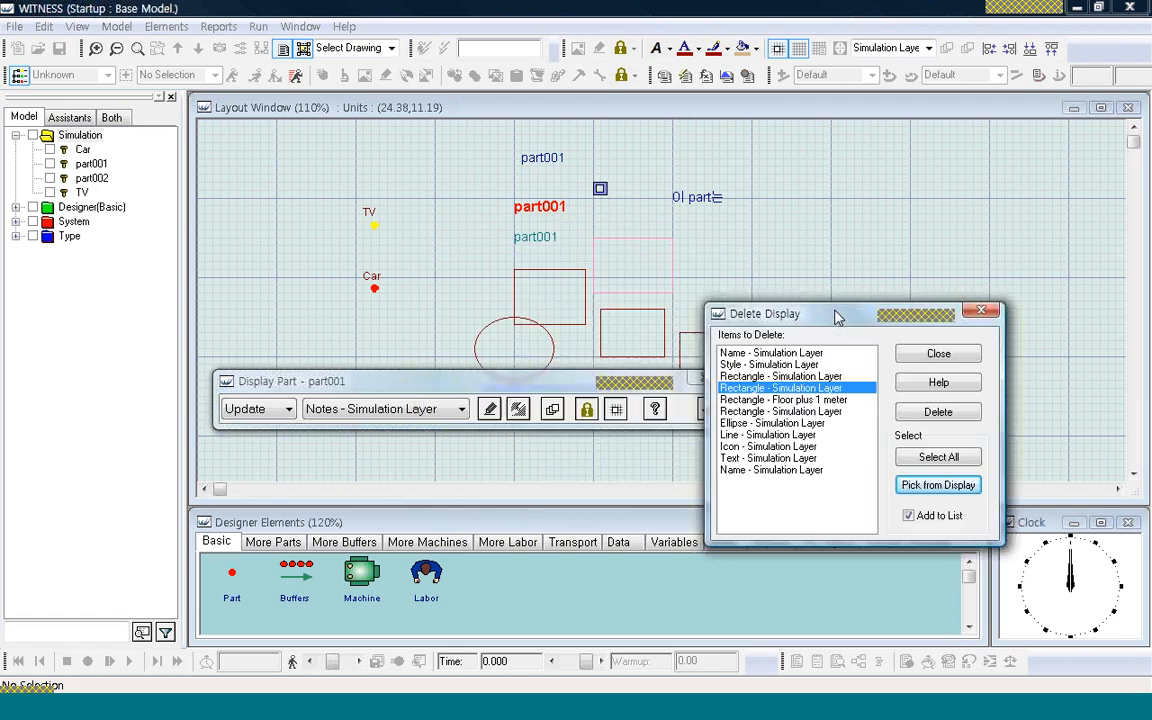
{"action": "left_click", "coordinate": [922, 485]}
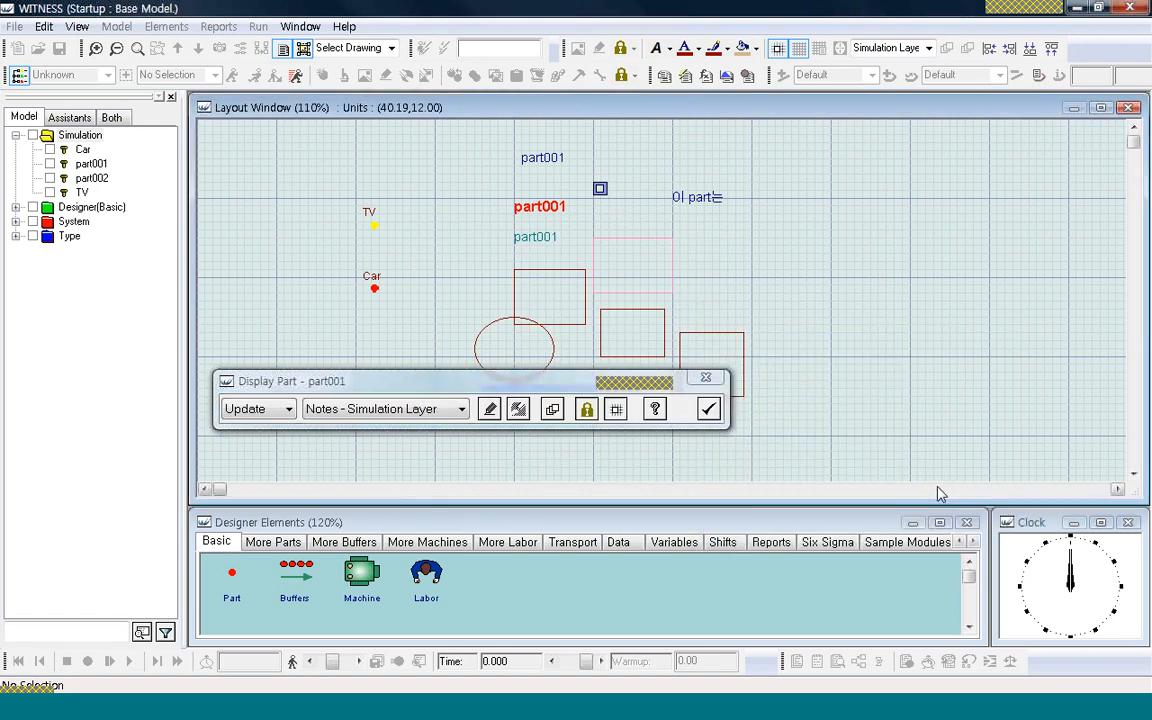
{"action": "left_click", "coordinate": [662, 311]}
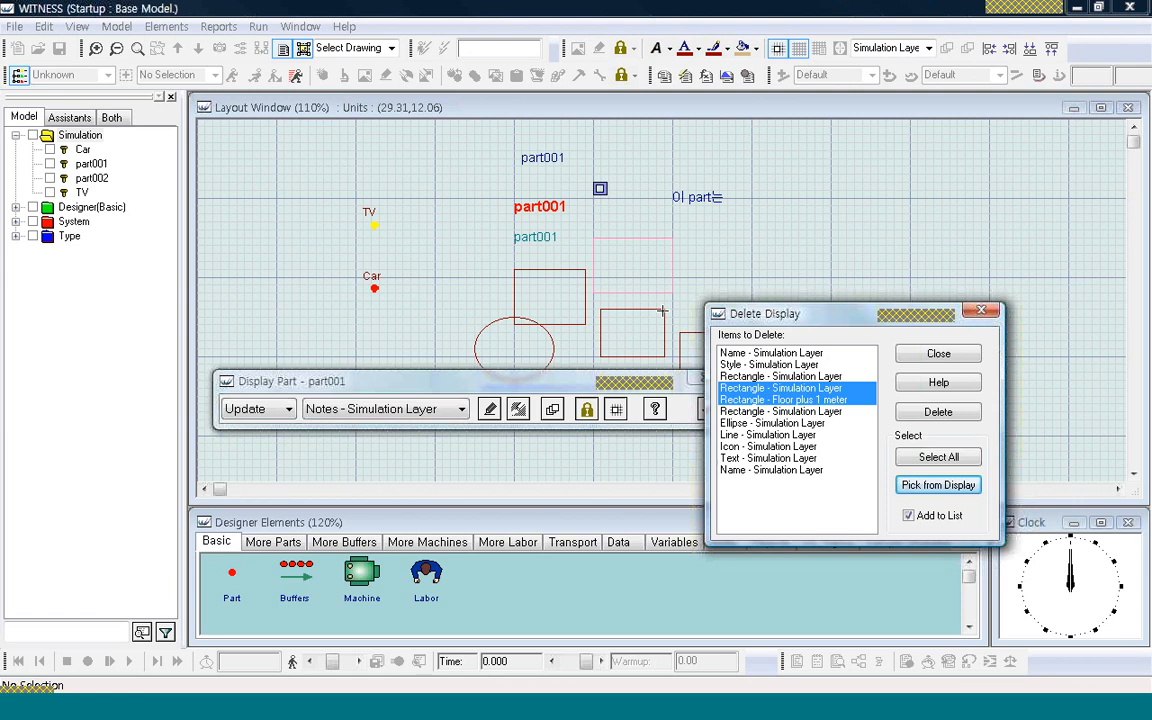
{"action": "left_click", "coordinate": [758, 399]}
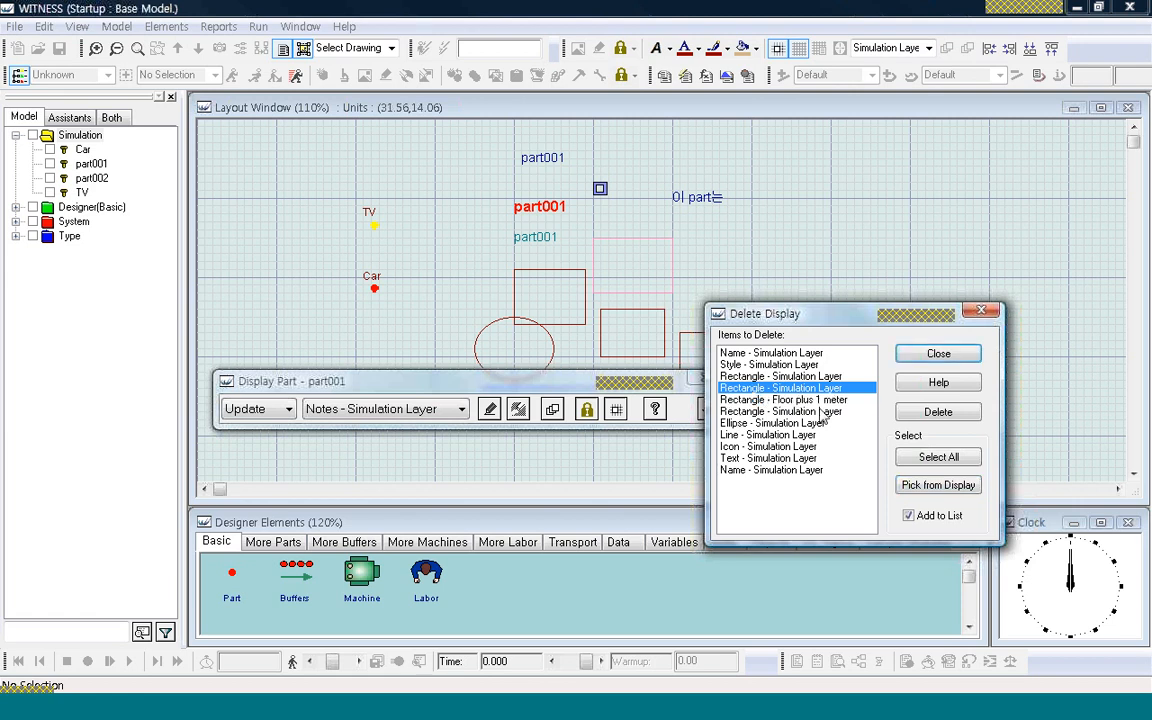
{"action": "left_click", "coordinate": [759, 401]}
{"action": "left_click", "coordinate": [764, 389]}
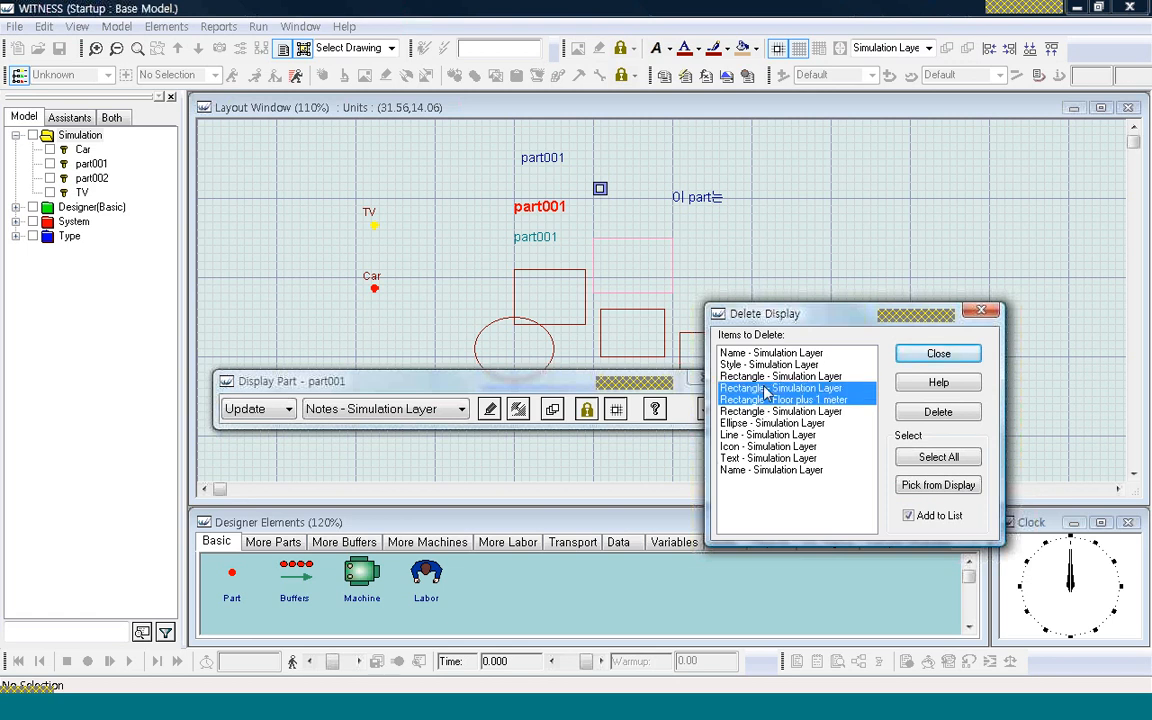
{"action": "left_click", "coordinate": [935, 412]}
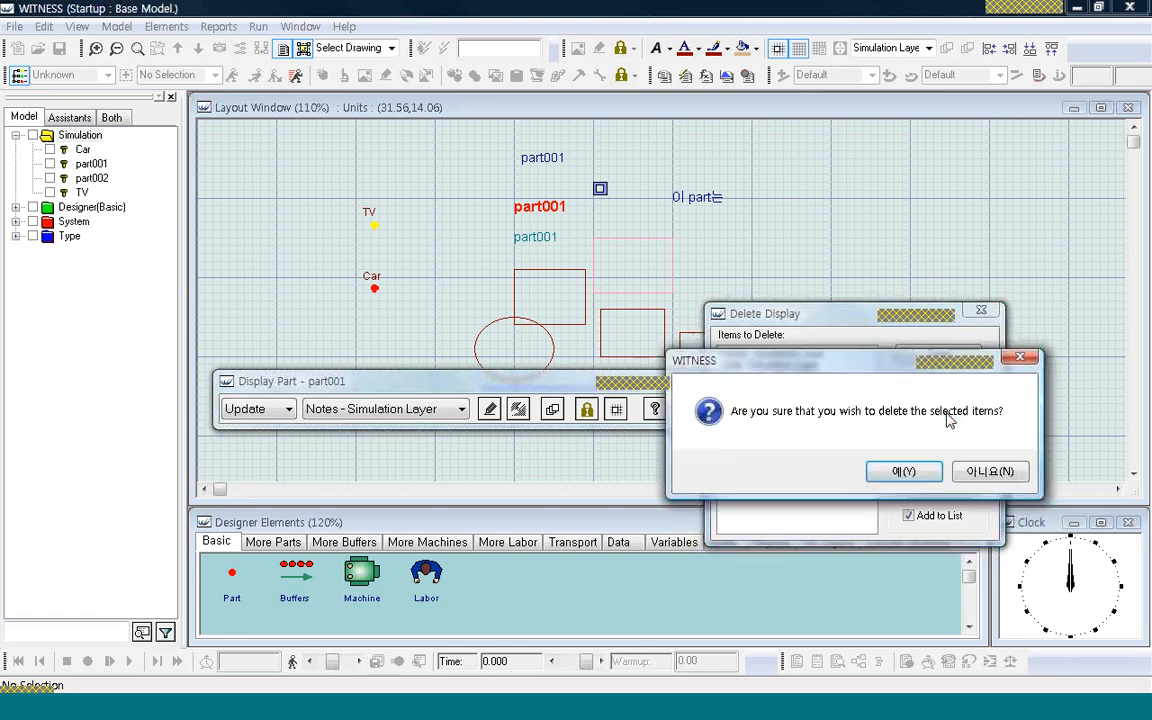
{"action": "left_click", "coordinate": [903, 471]}
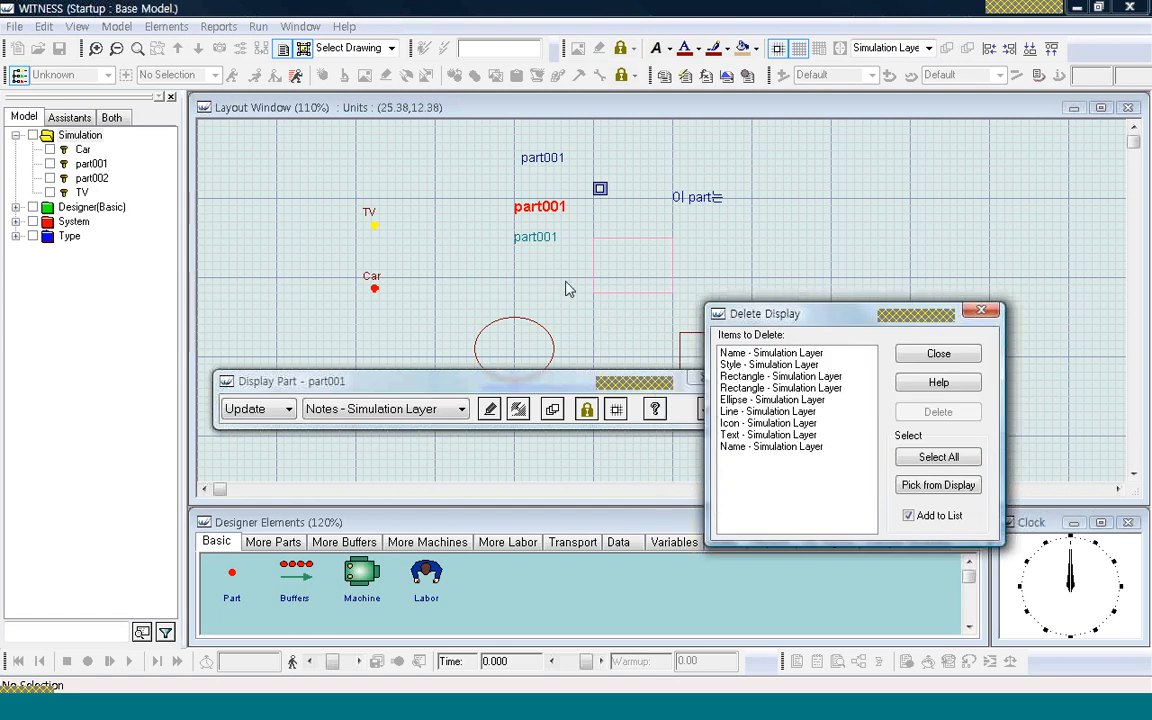
Step: Delete the Ellipse item on the Simulation Layer from part001's display and confirm the deletion
{"action": "left_click", "coordinate": [752, 400]}
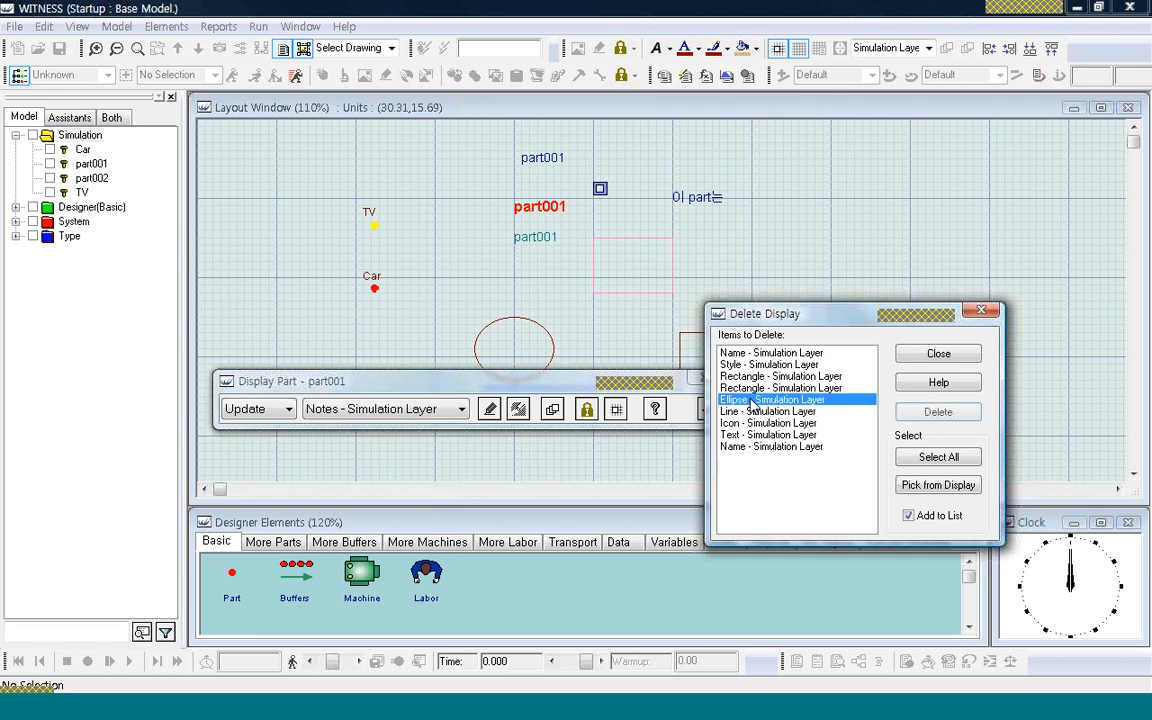
{"action": "left_click", "coordinate": [938, 412]}
{"action": "left_click", "coordinate": [903, 470]}
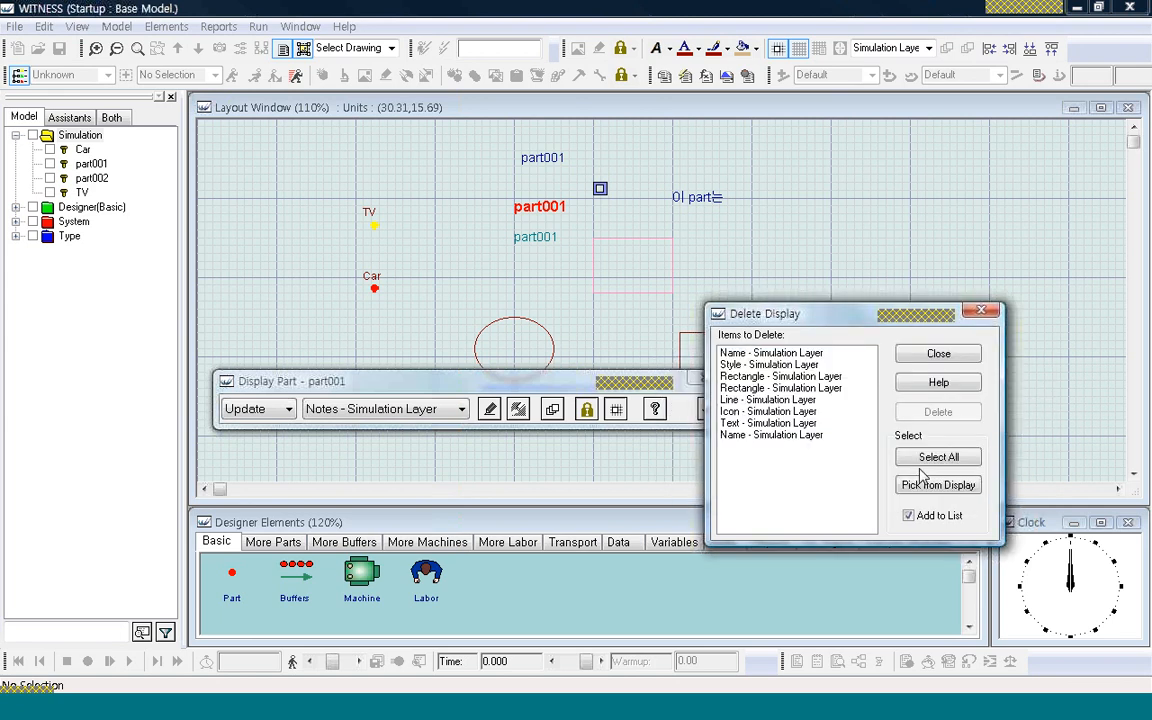
Step: Close part001's display editor, and delete its dark red square and blue horizontal line graphics from the layout
{"action": "left_click", "coordinate": [938, 354]}
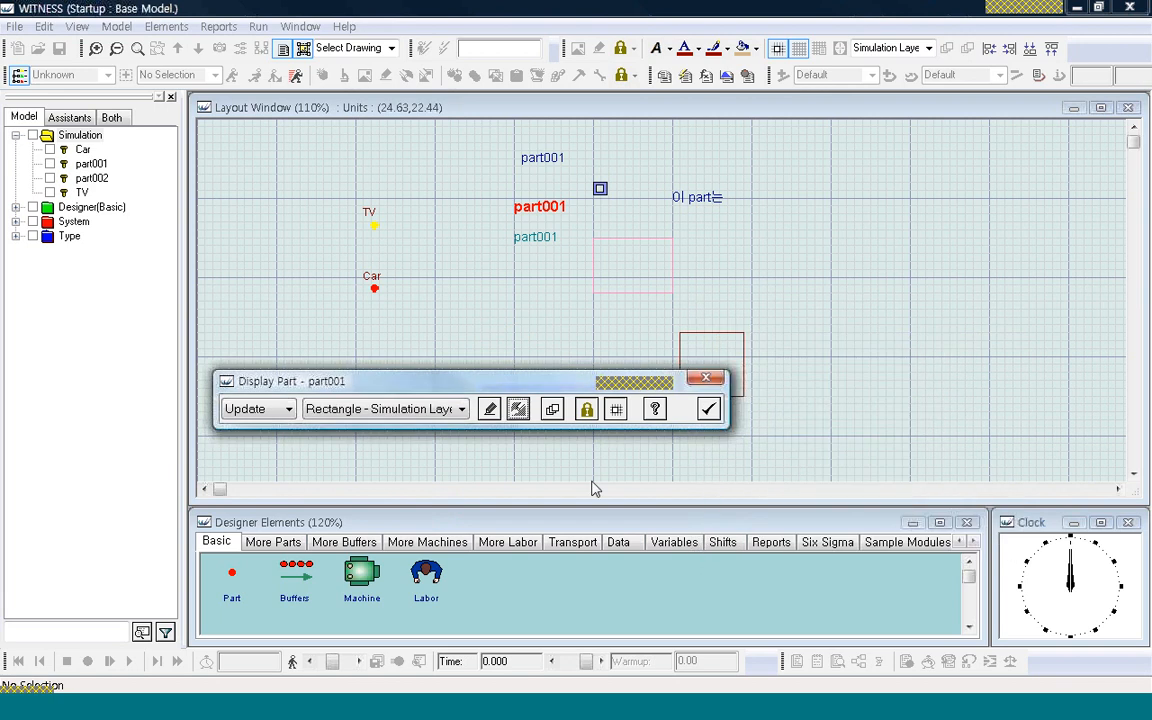
{"action": "left_click", "coordinate": [708, 409]}
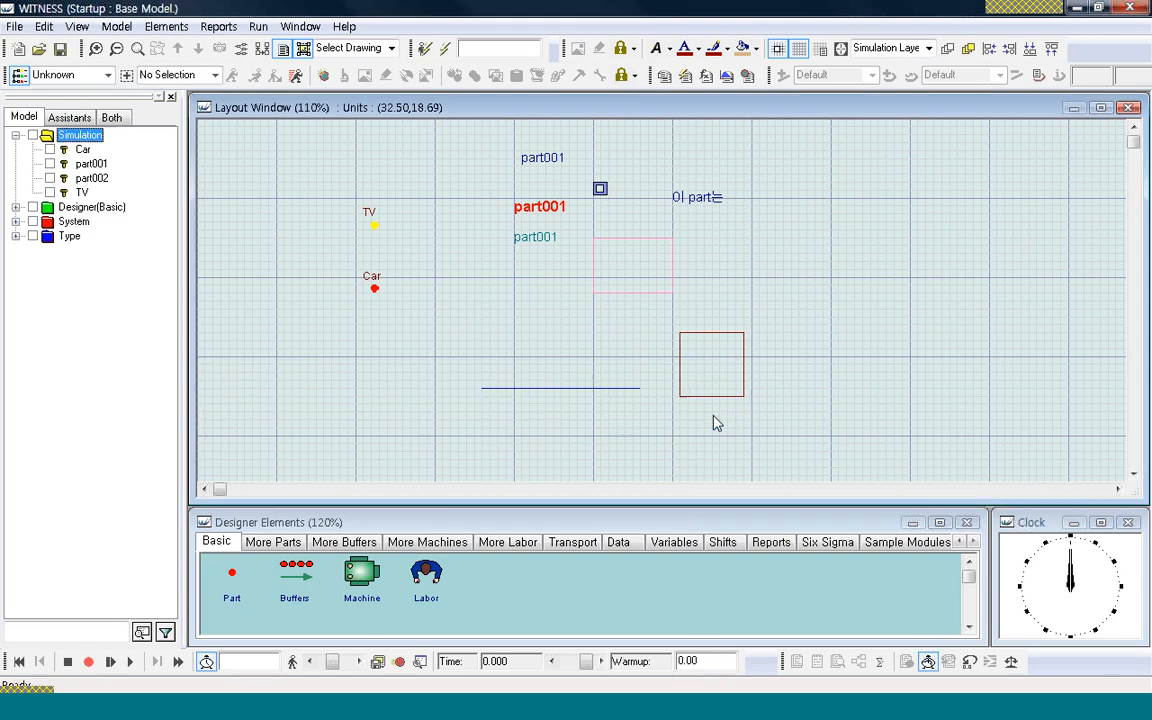
{"action": "left_click", "coordinate": [742, 341]}
{"action": "right_click", "coordinate": [743, 339]}
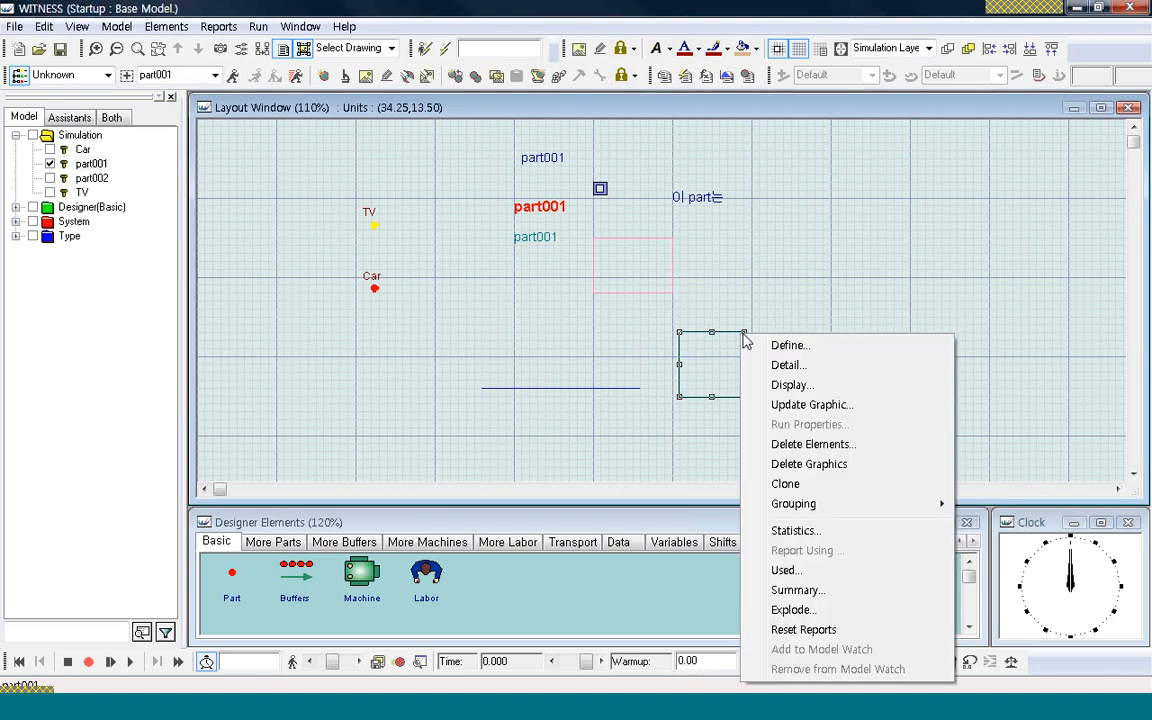
{"action": "left_click", "coordinate": [833, 466]}
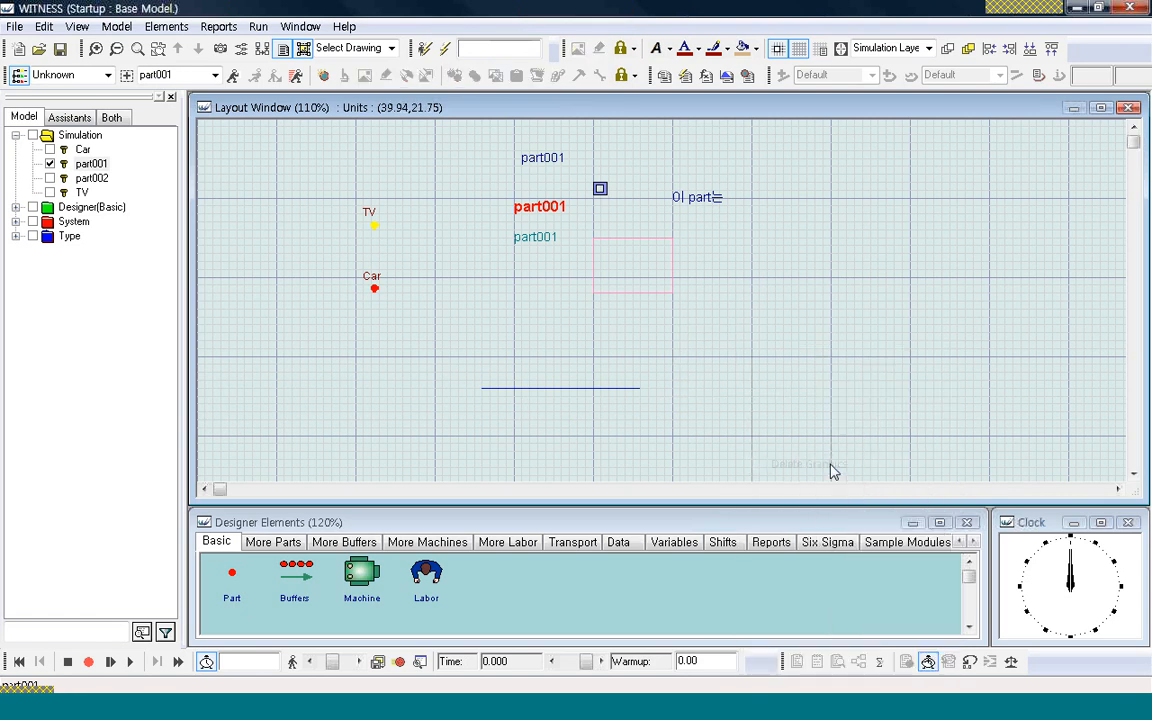
{"action": "left_click", "coordinate": [621, 389]}
{"action": "right_click", "coordinate": [620, 393]}
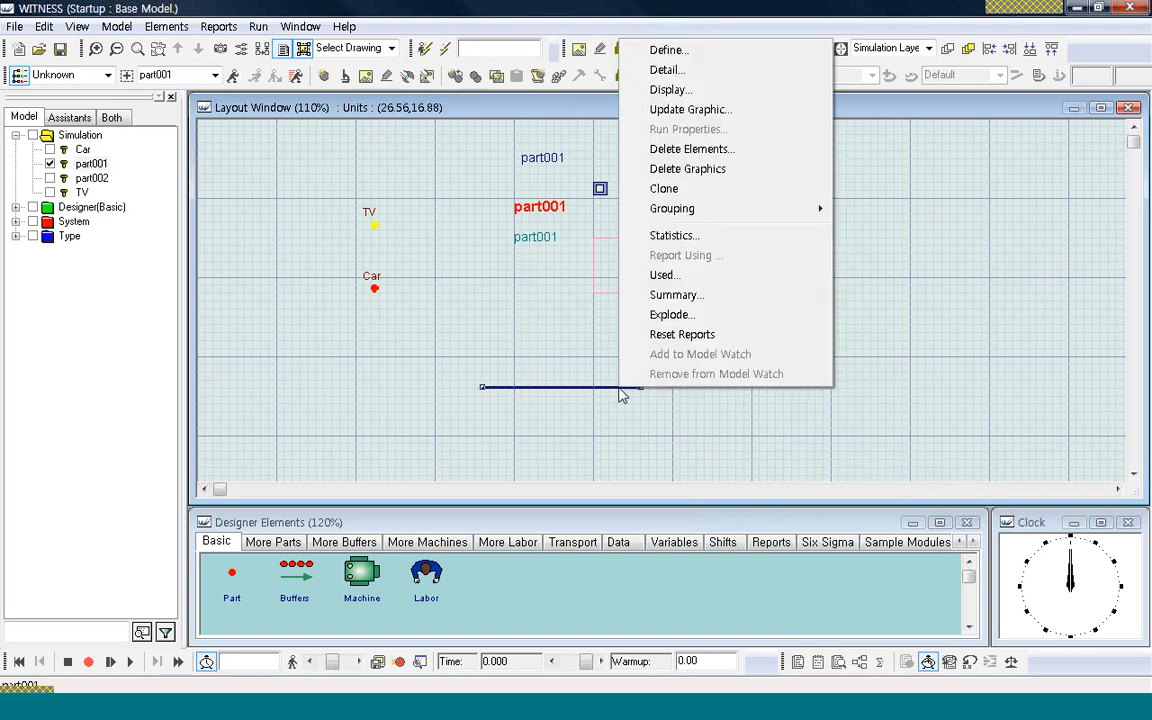
{"action": "left_click", "coordinate": [750, 170]}
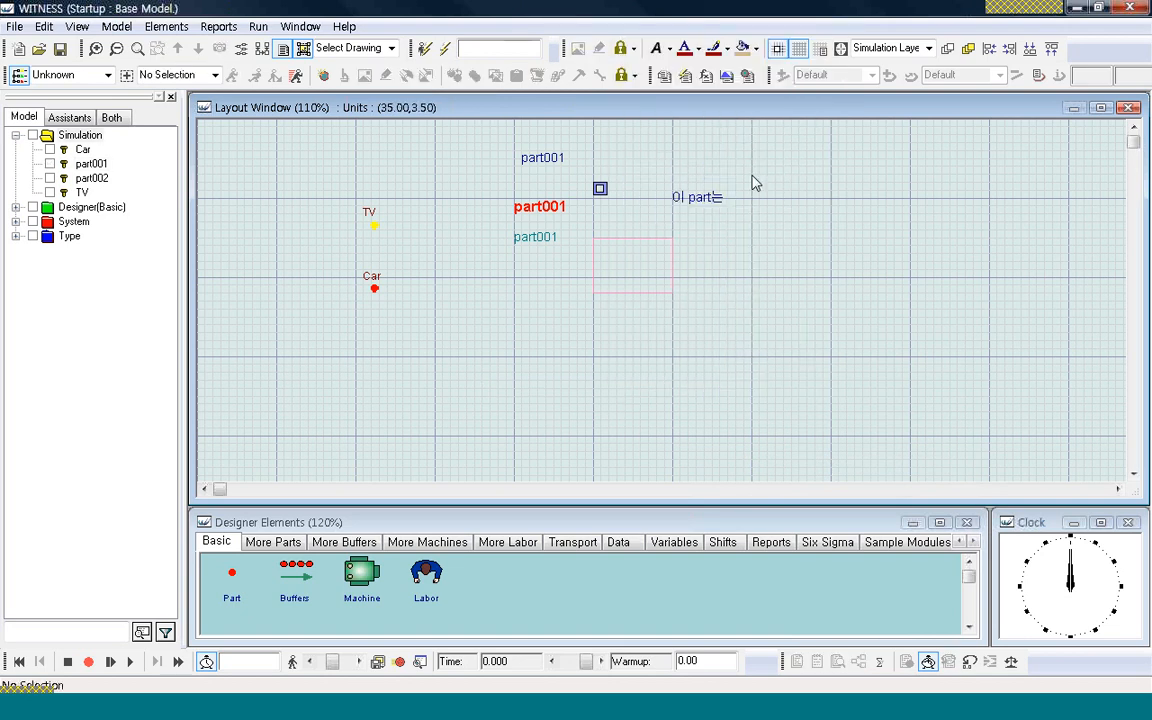
Step: Enlarge part001's pink rectangle slightly by pulling out its lower-right corner, and clear the selection
{"action": "left_click", "coordinate": [672, 247]}
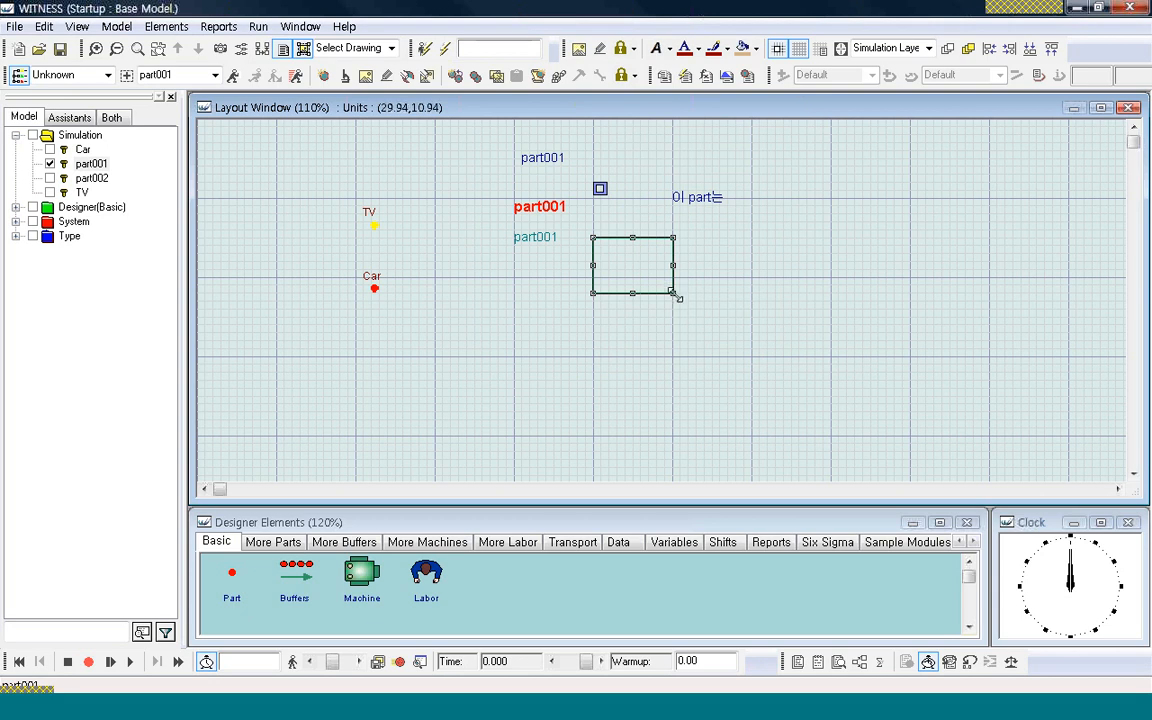
{"action": "mouse_move", "coordinate": [674, 294]}
{"action": "left_mouse_down"}
{"action": "mouse_move", "coordinate": [799, 383]}
{"action": "mouse_move", "coordinate": [680, 318]}
{"action": "left_mouse_up"}
{"action": "left_click", "coordinate": [763, 328]}
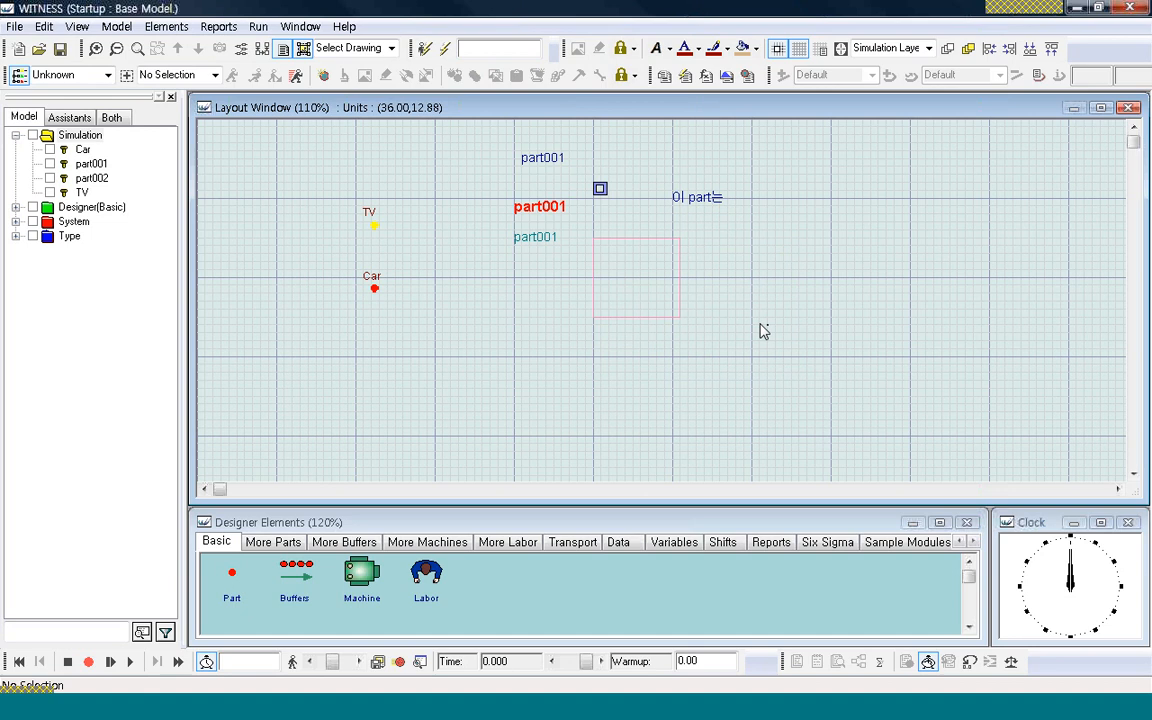
Step: Try to enlarge part001's bold red name and its teal name in the layout
{"action": "left_click", "coordinate": [552, 216]}
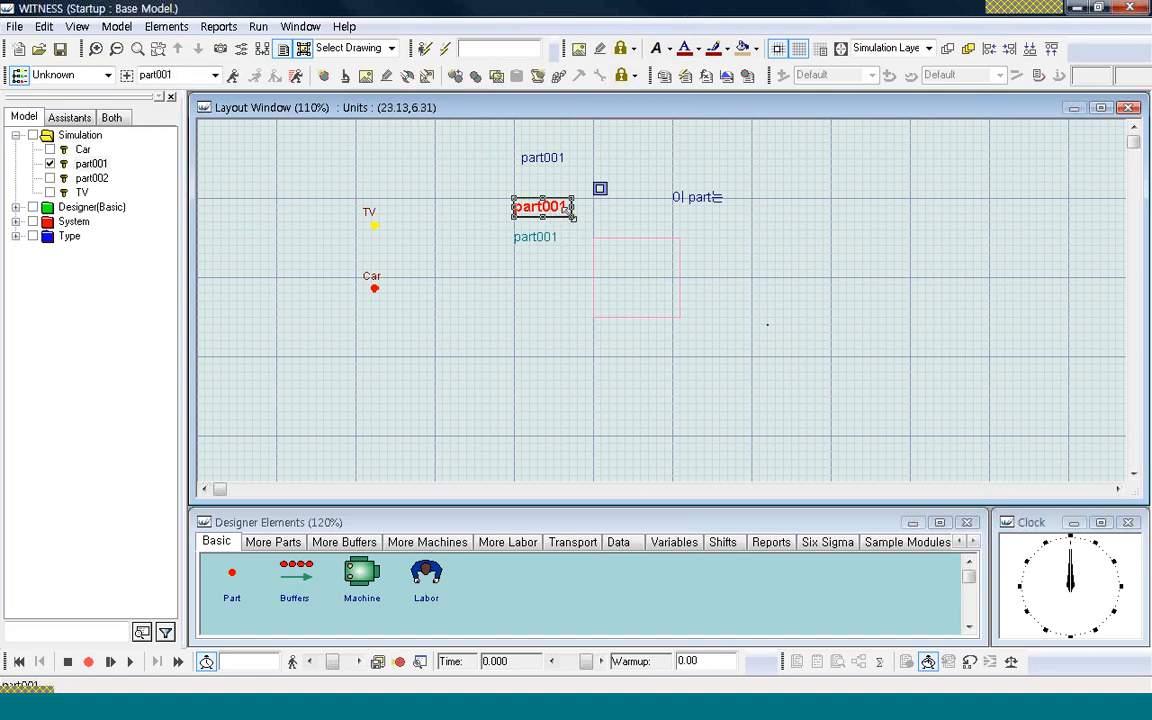
{"action": "left_click_drag", "start_coordinate": [572, 217], "coordinate": [618, 289]}
{"action": "left_click", "coordinate": [536, 241]}
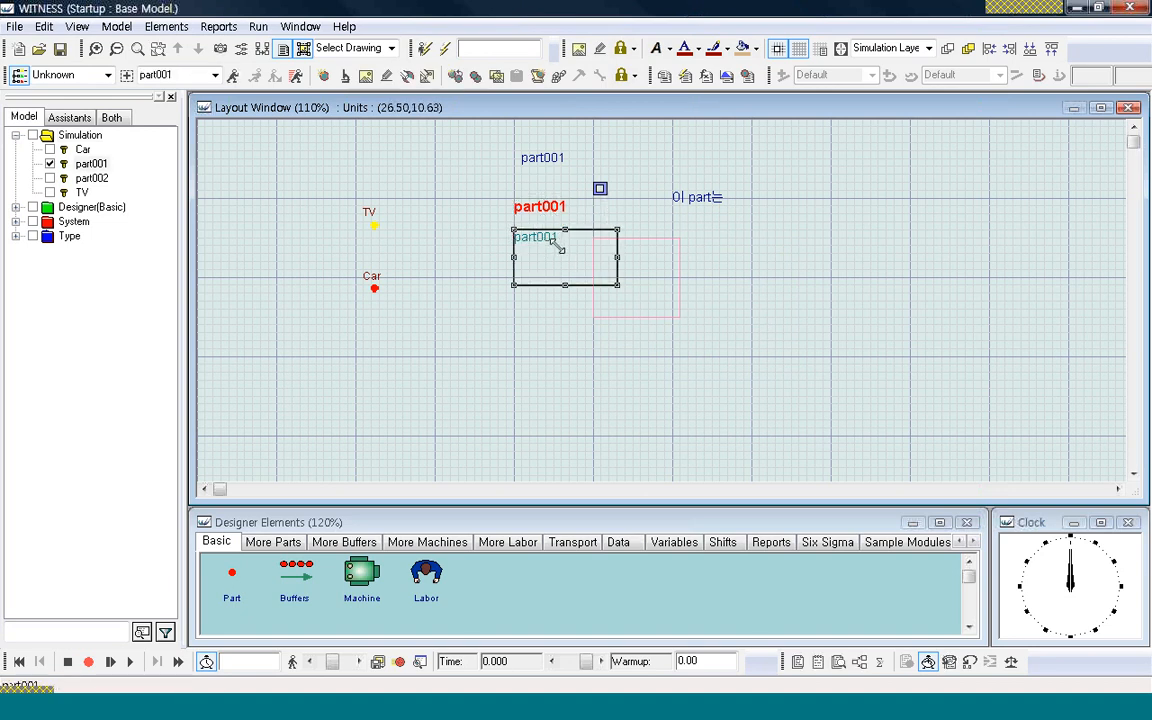
Step: Enlarge part001's pink rectangle from its lower-right corner to about 216 by 136, and clear the selection
{"action": "left_click", "coordinate": [680, 241]}
{"action": "left_click_drag", "start_coordinate": [680, 318], "coordinate": [810, 375]}
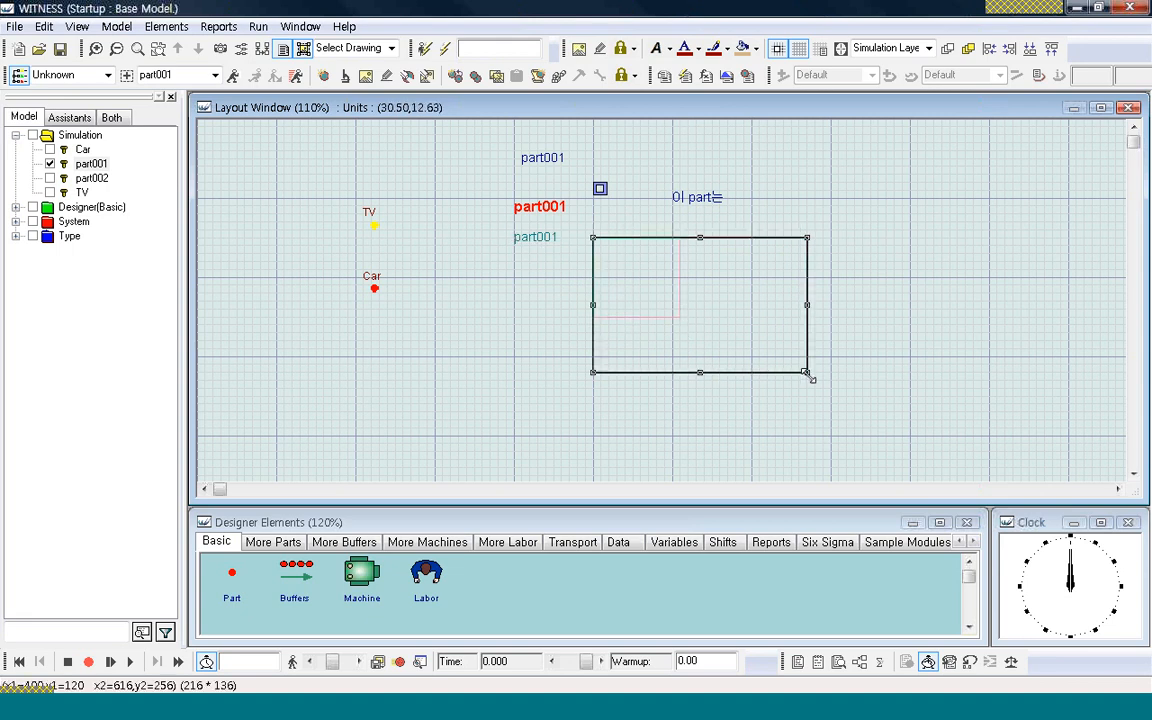
{"action": "left_click", "coordinate": [810, 381]}
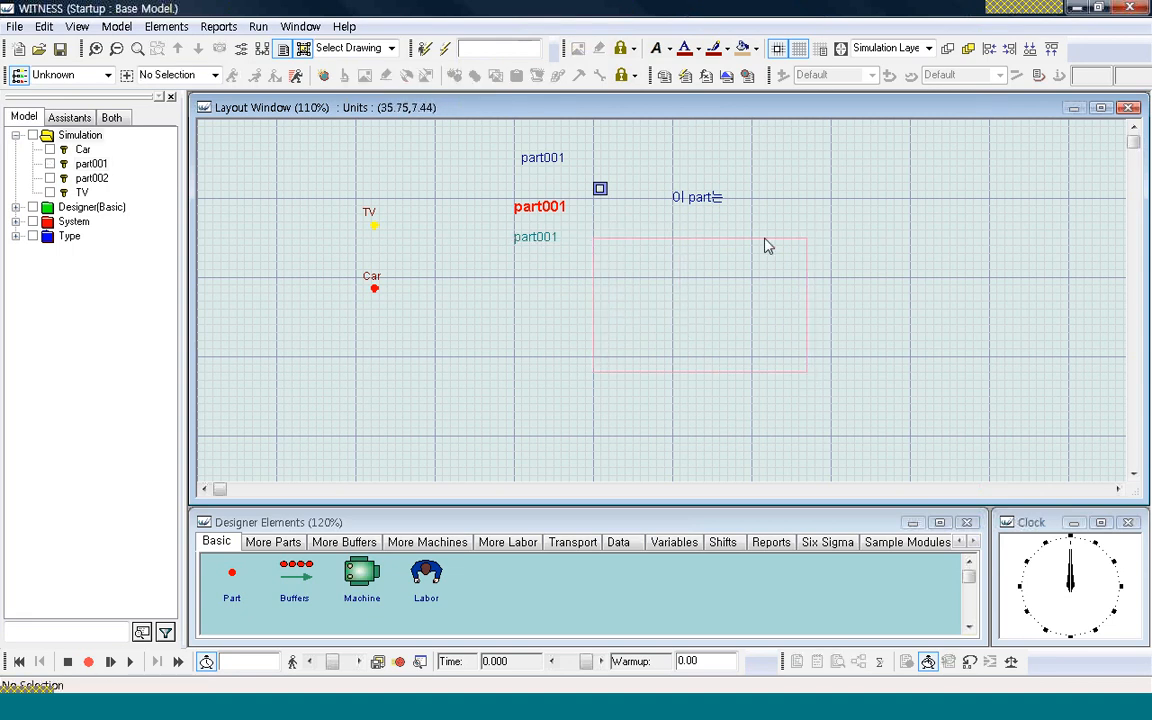
Step: Enlarge part001's blue square icon from its lower-right corner until it nearly reaches the rectangle's upper edge
{"action": "left_click", "coordinate": [687, 216]}
{"action": "left_click", "coordinate": [600, 188]}
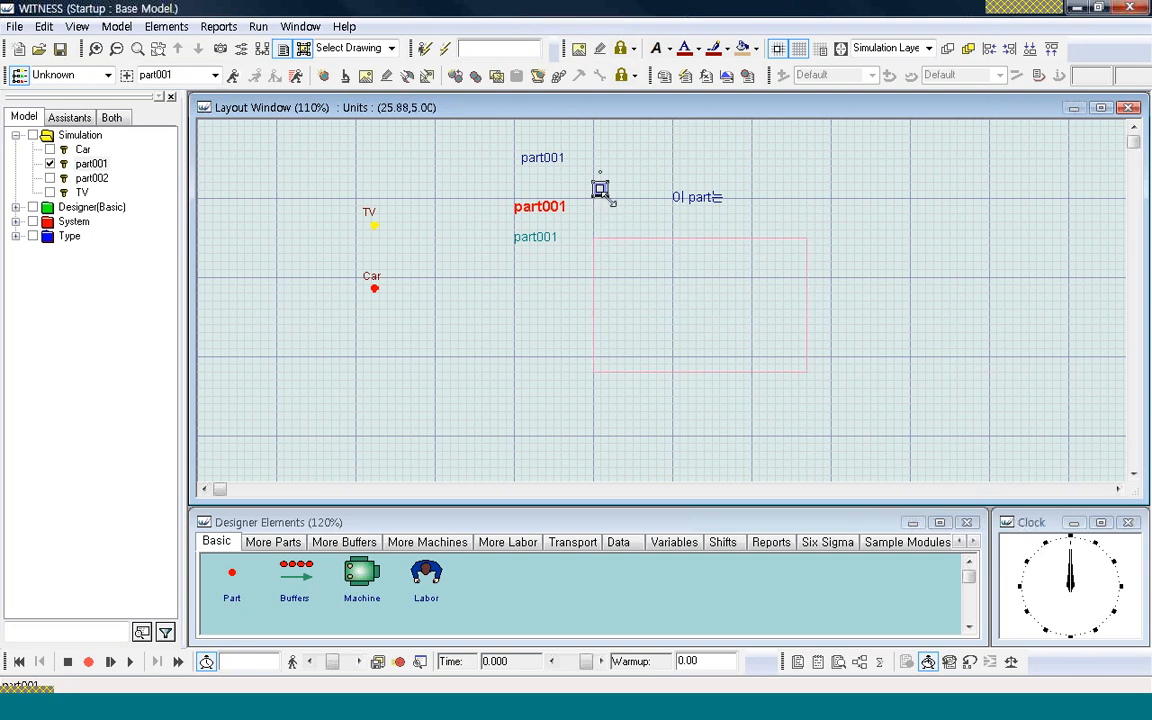
{"action": "left_click_drag", "start_coordinate": [605, 193], "coordinate": [657, 237]}
{"action": "left_click", "coordinate": [705, 322]}
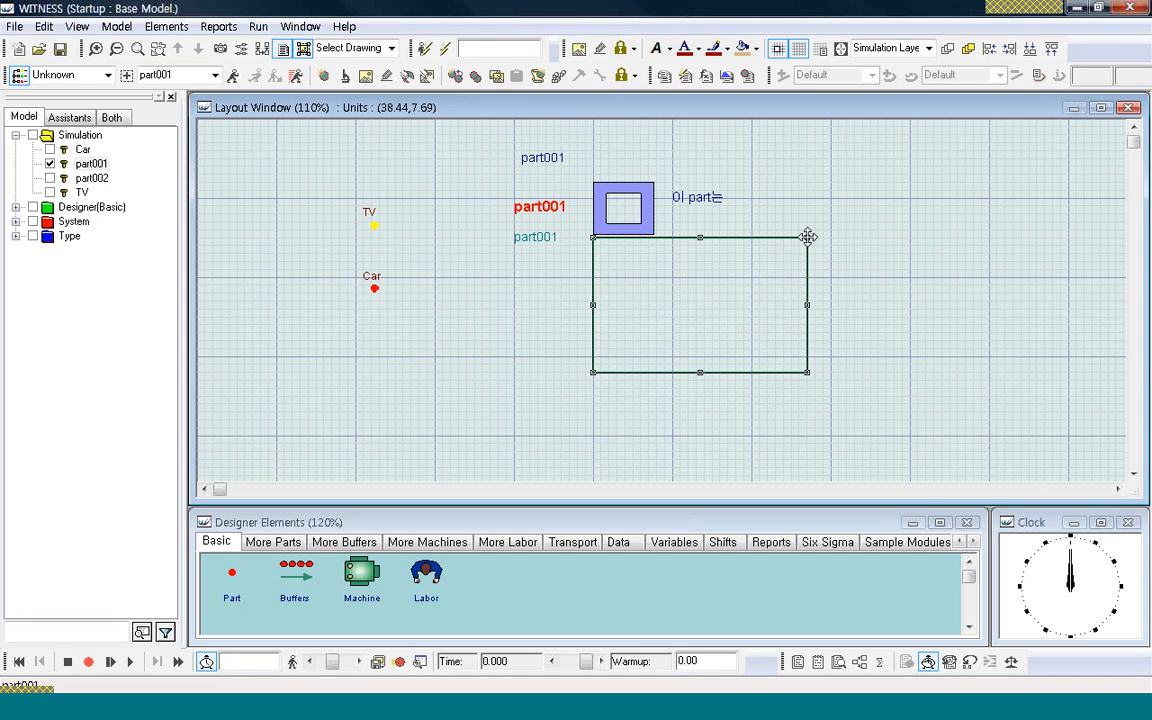
{"action": "left_click", "coordinate": [902, 301]}
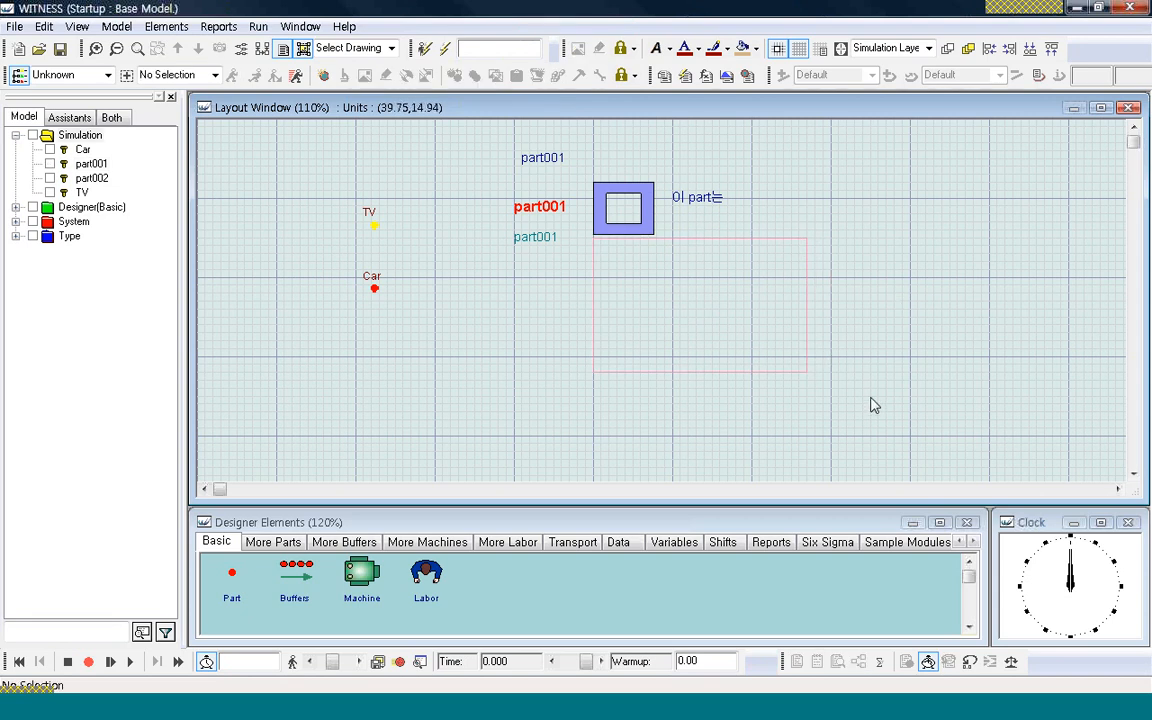
Step: Select part001's blue icon, description text and pink rectangle together, and delete their graphics
{"action": "left_click_drag", "start_coordinate": [870, 396], "coordinate": [582, 168]}
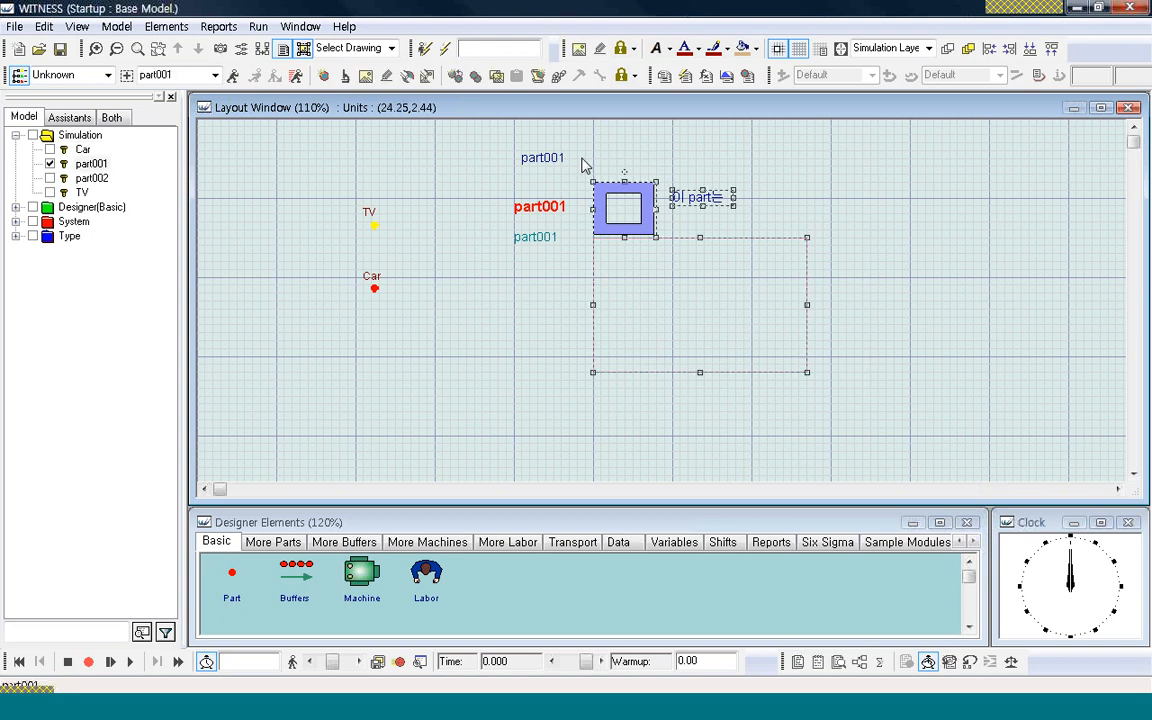
{"action": "right_click", "coordinate": [651, 190]}
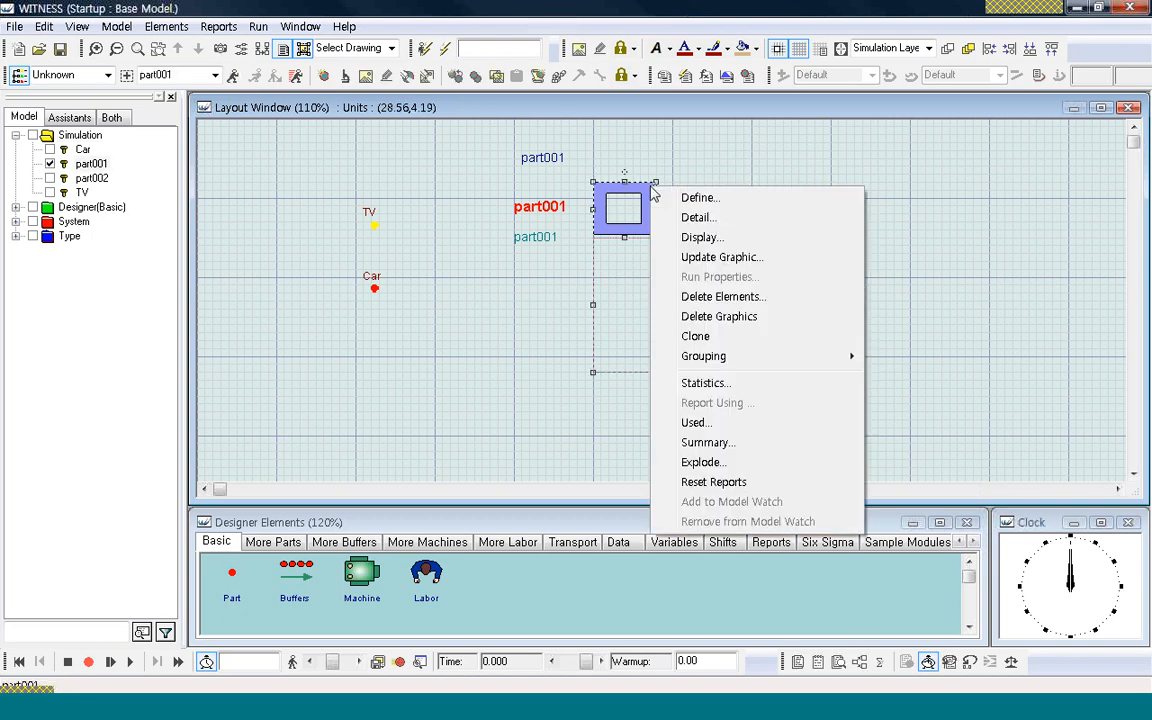
{"action": "left_click", "coordinate": [742, 320]}
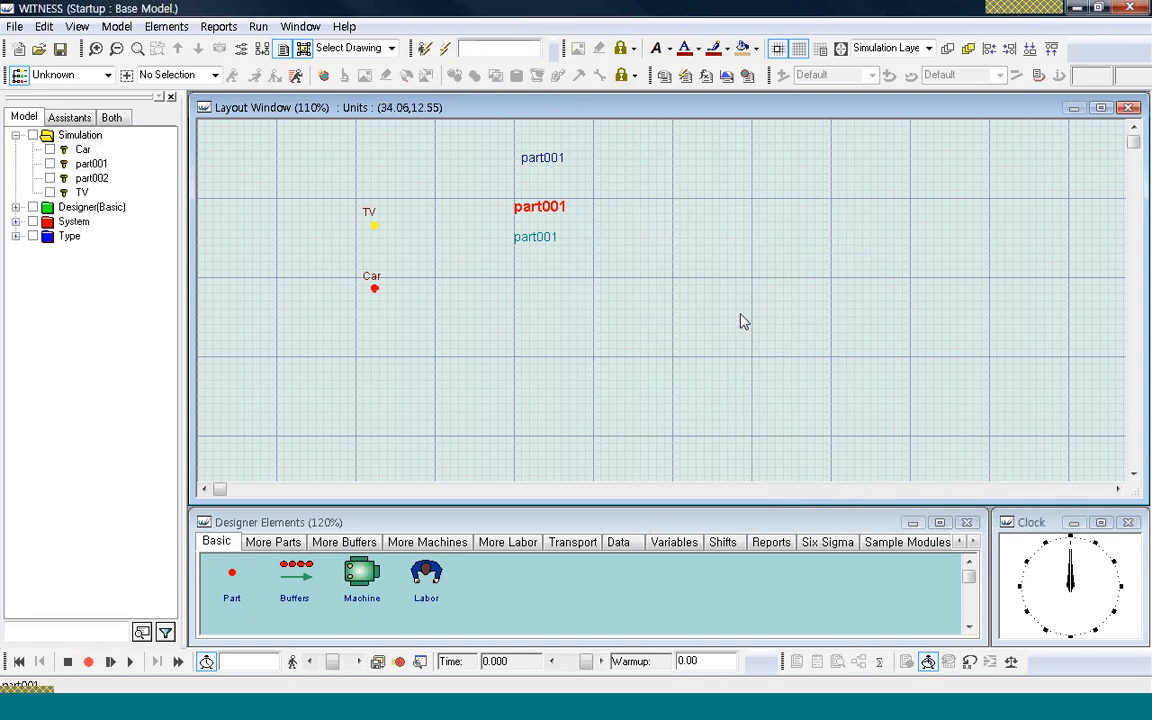
Step: Open the display editor for part001's teal name, close it without changes, and clear the selection
{"action": "right_click", "coordinate": [540, 243]}
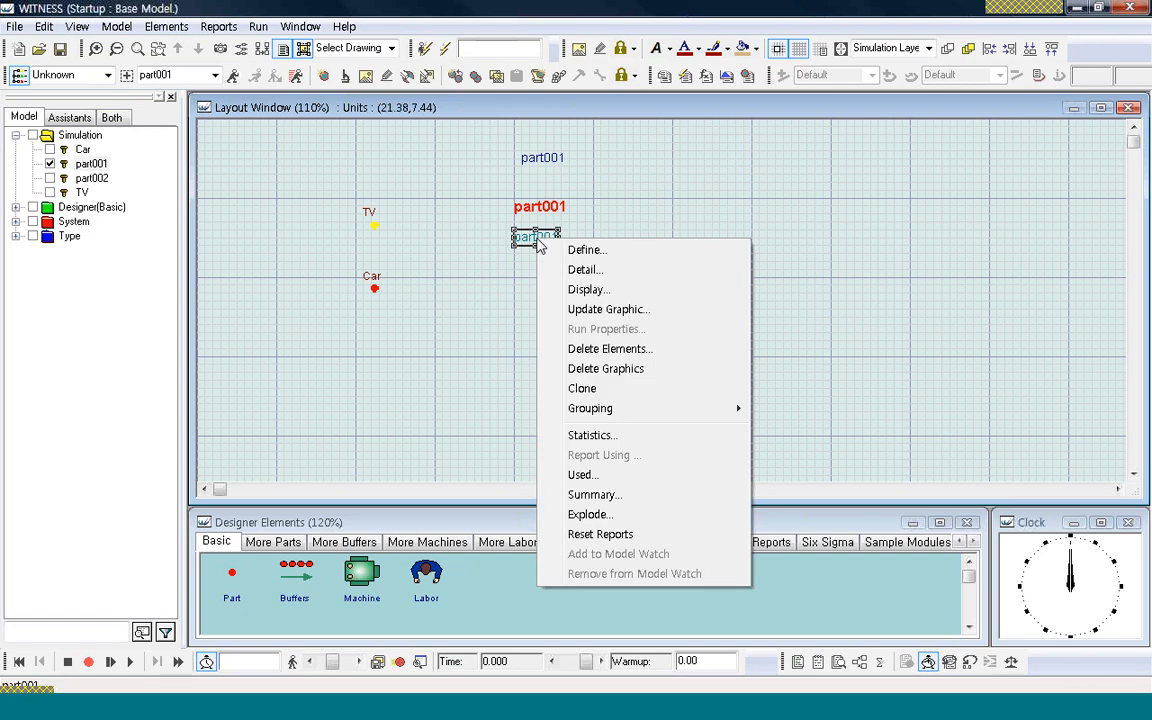
{"action": "left_click", "coordinate": [589, 289]}
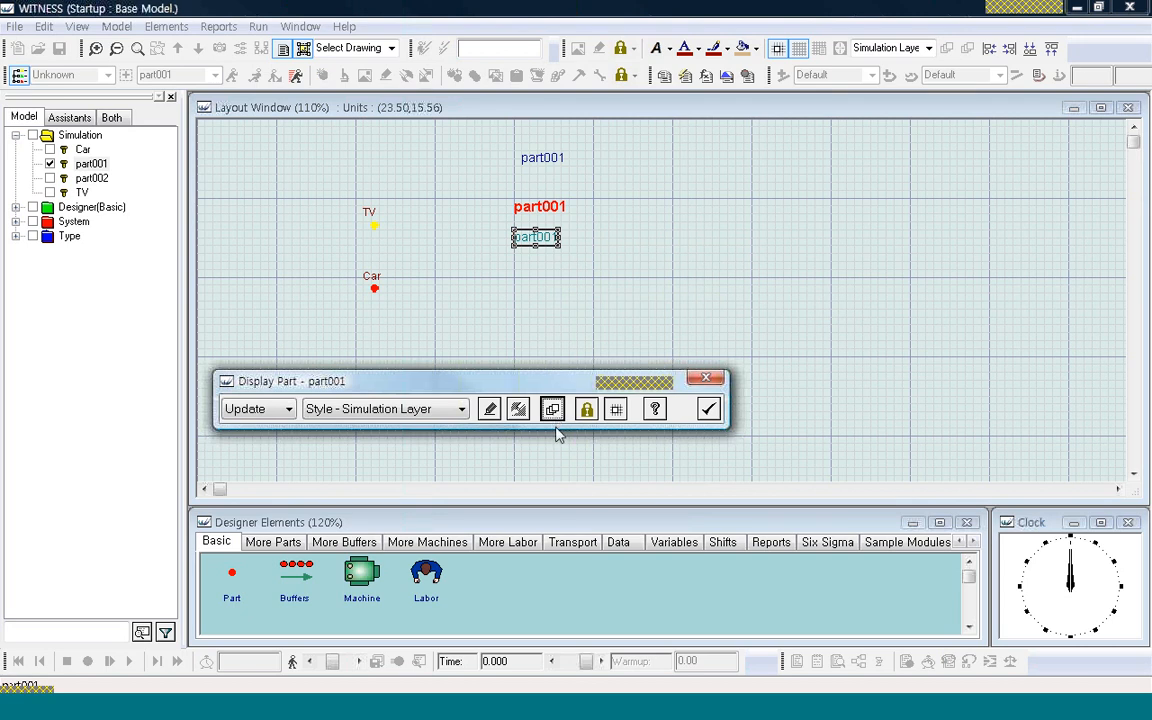
{"action": "left_click", "coordinate": [708, 409]}
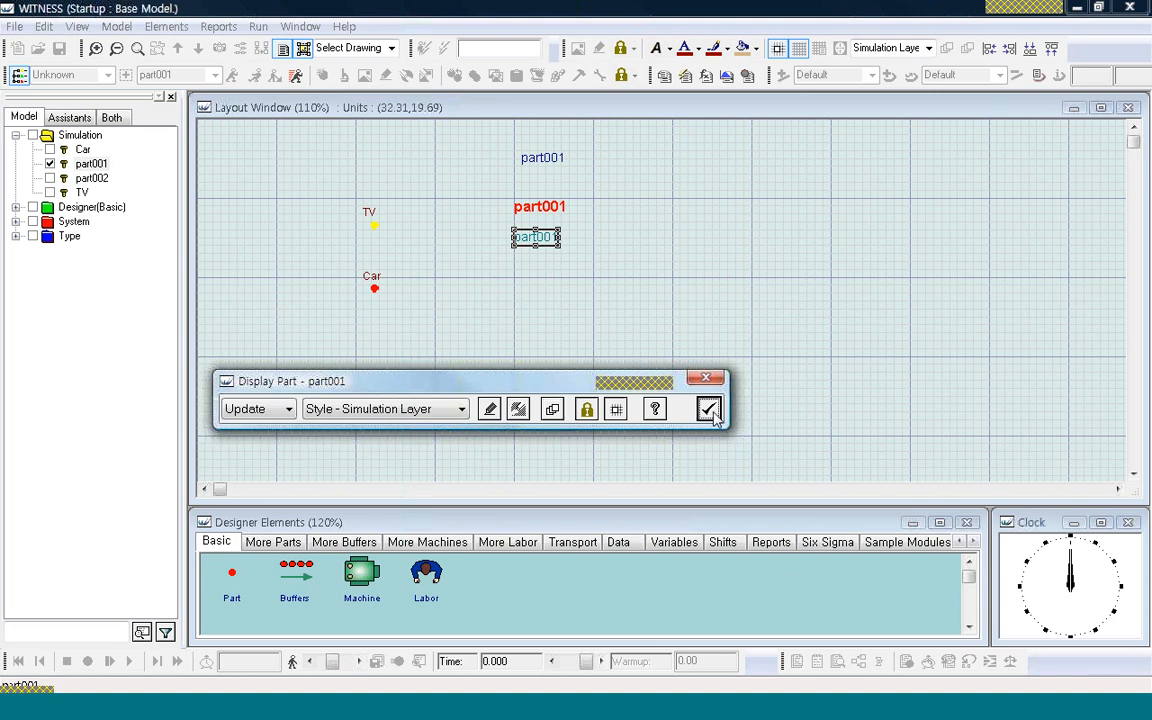
{"action": "left_click", "coordinate": [625, 291]}
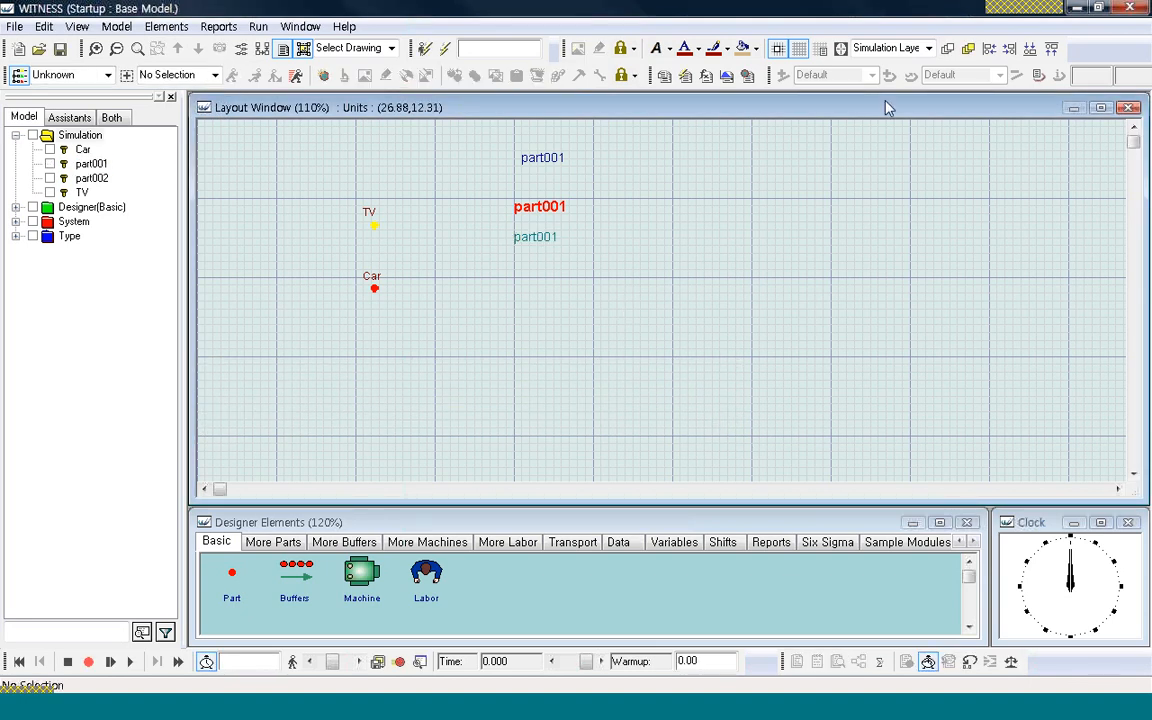
Step: Open the Layers settings and add two new layers below Layer 9
{"action": "left_click", "coordinate": [845, 47]}
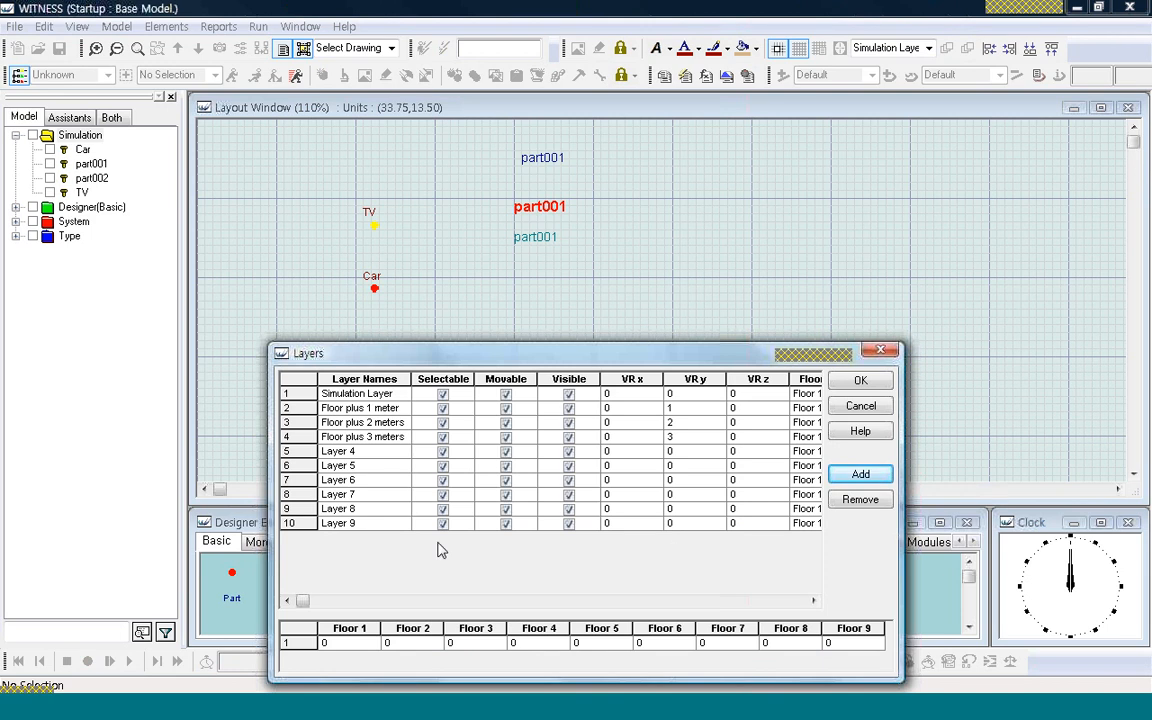
{"action": "left_click", "coordinate": [862, 475]}
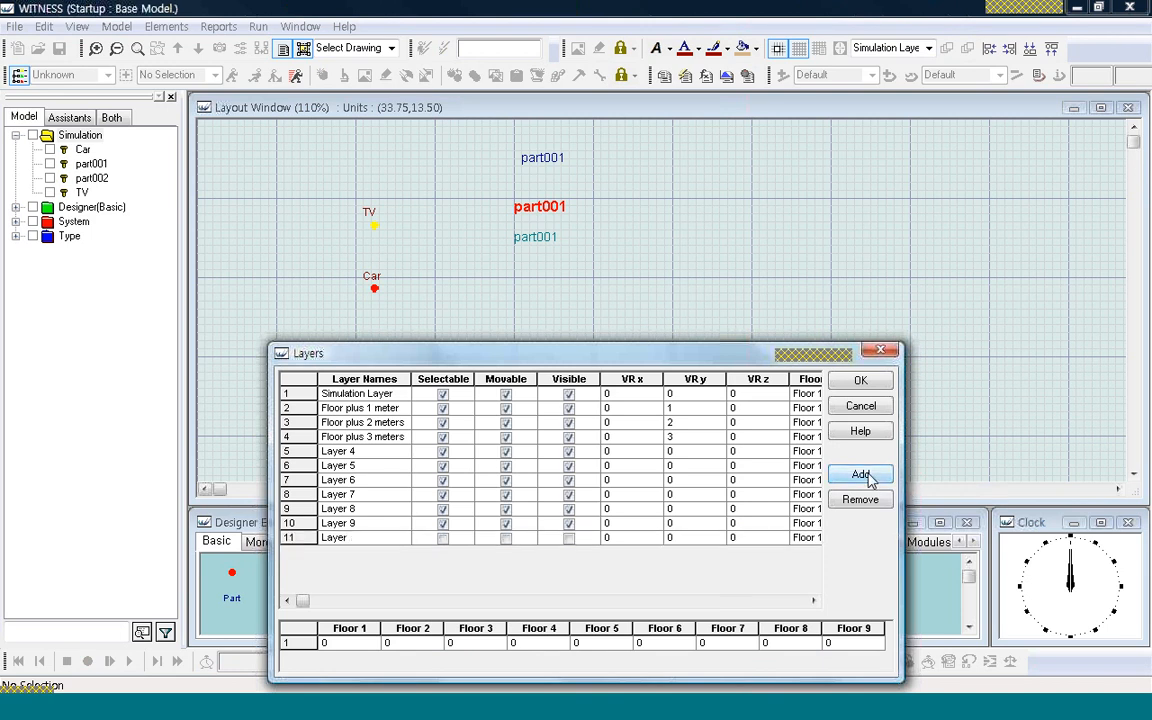
{"action": "left_click", "coordinate": [862, 475]}
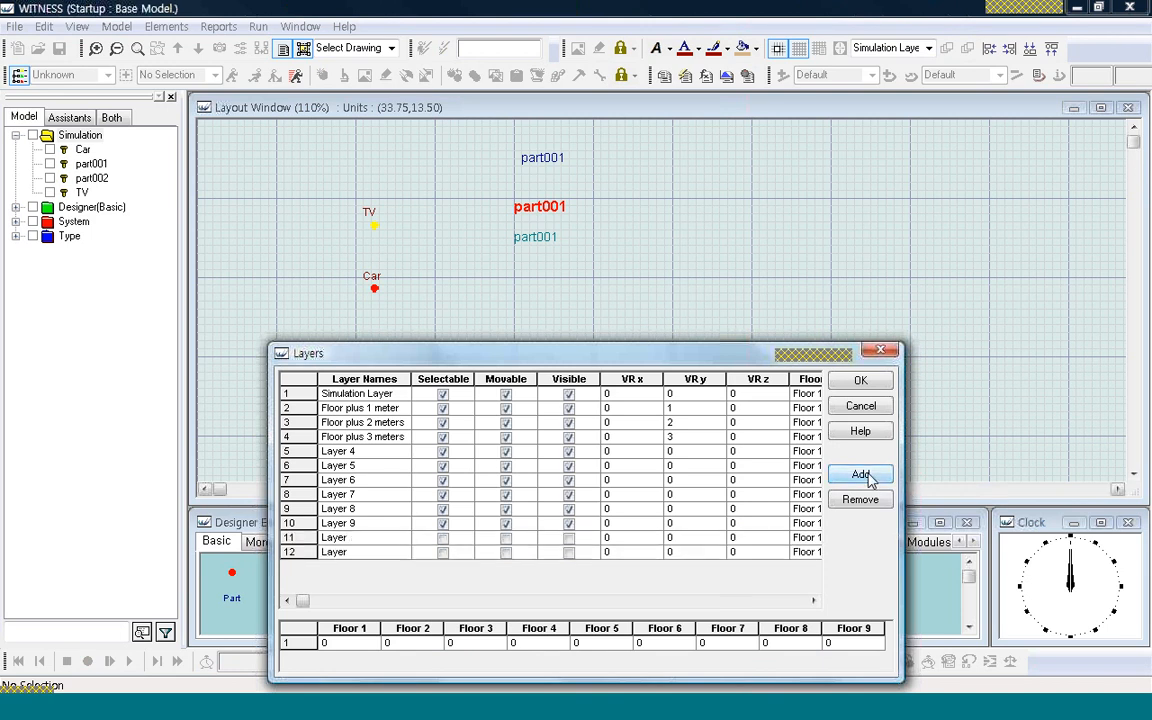
Step: Remove the two blank layers in rows 12 and 11, and accept the Layers settings
{"action": "left_click", "coordinate": [293, 552]}
{"action": "left_click", "coordinate": [856, 500]}
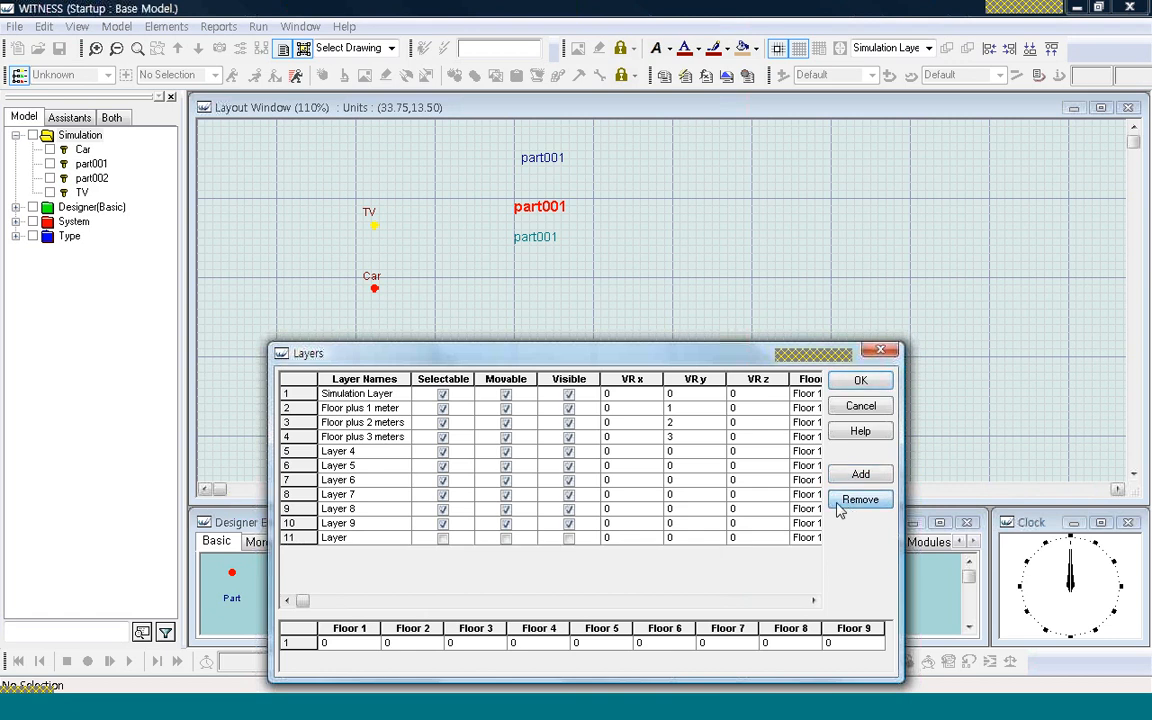
{"action": "left_click", "coordinate": [310, 540]}
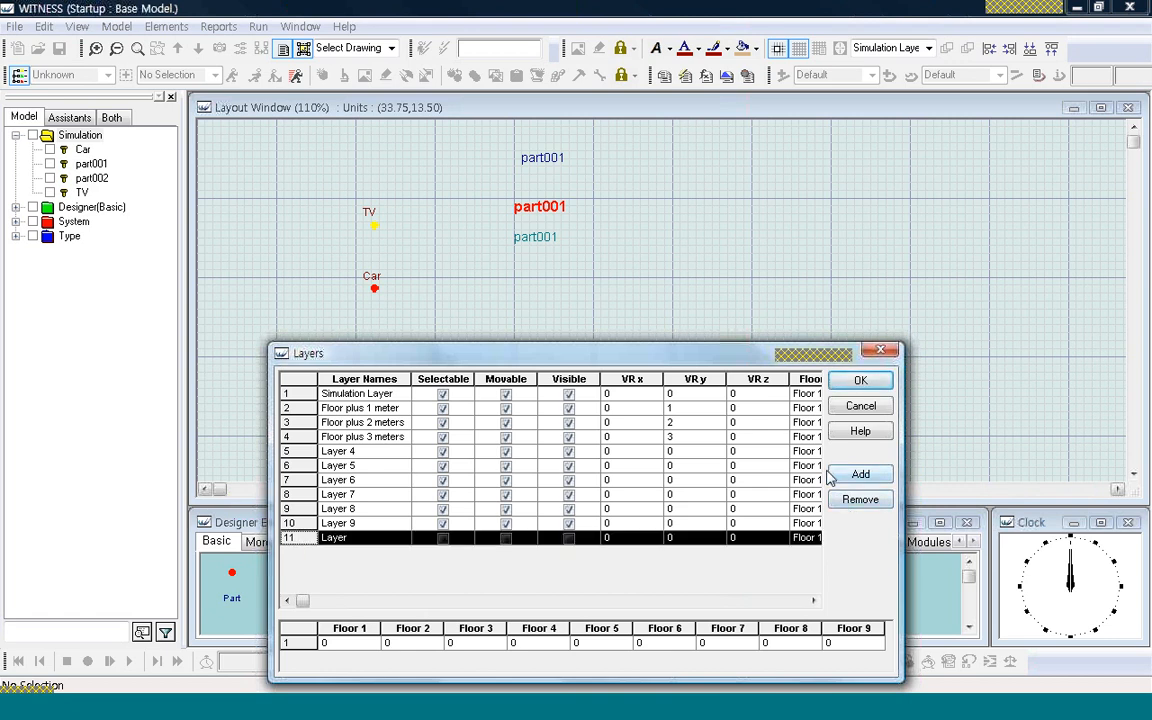
{"action": "left_click", "coordinate": [857, 499]}
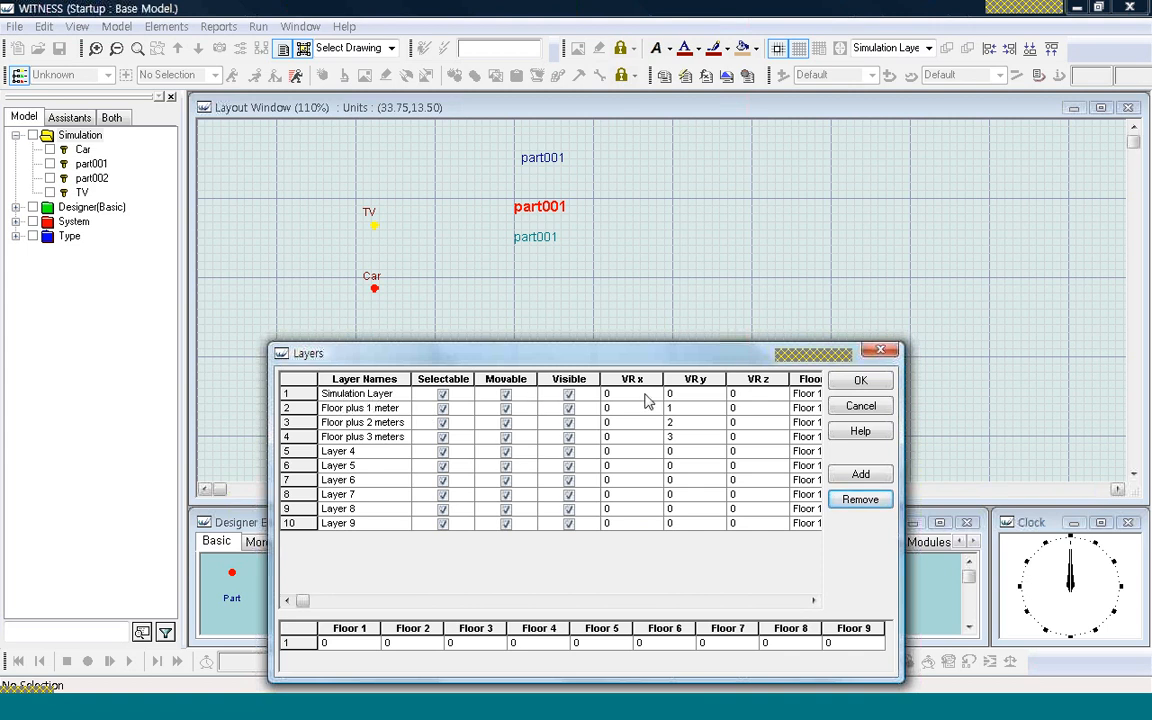
{"action": "left_click", "coordinate": [862, 383]}
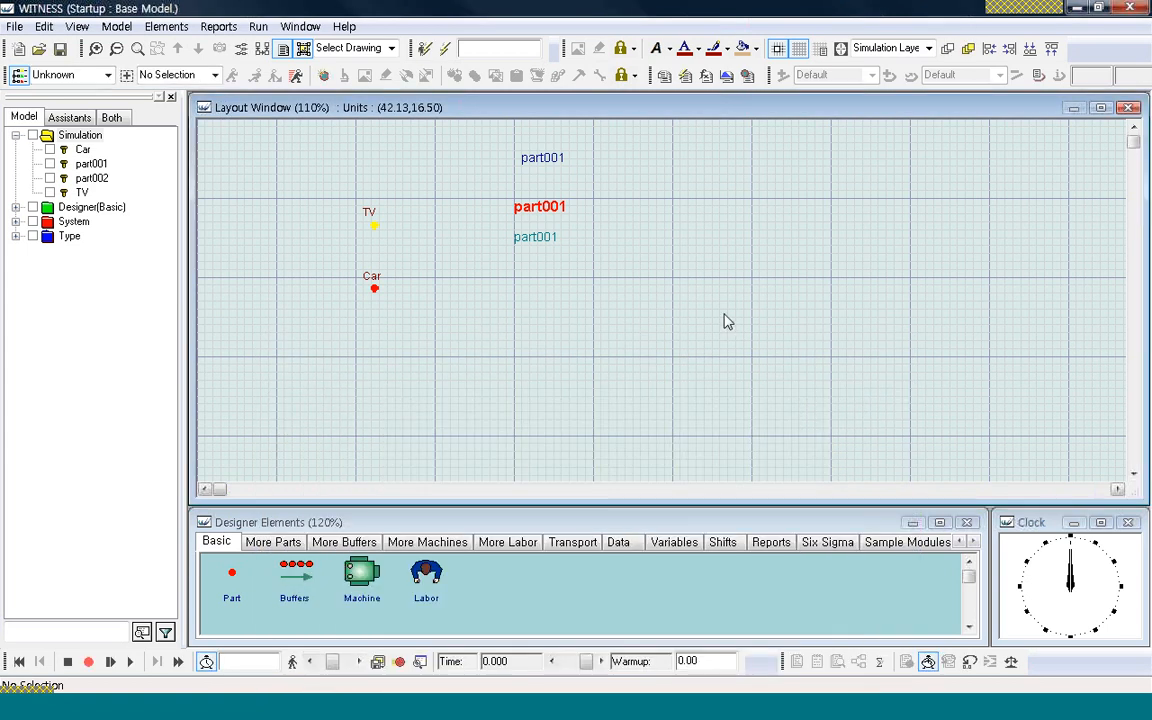
Step: Draw a line display item for part001 on the Simulation Layer, sloping down below its teal name, and close the display editor
{"action": "right_click", "coordinate": [545, 244]}
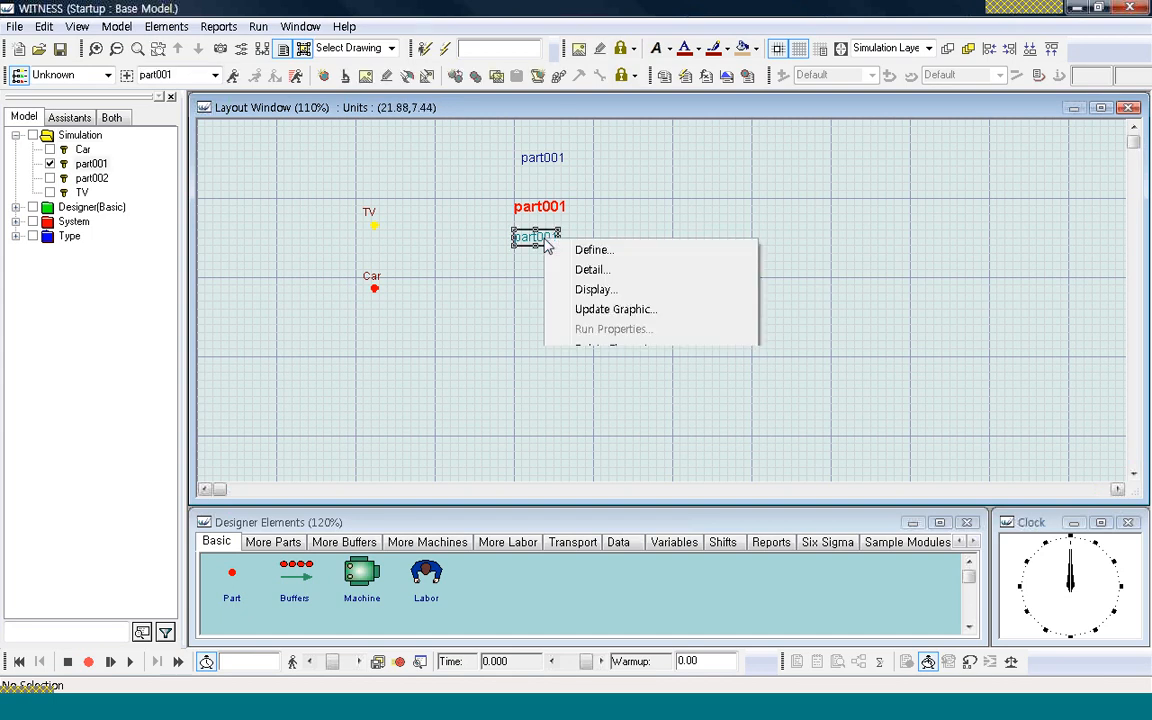
{"action": "left_click", "coordinate": [598, 290]}
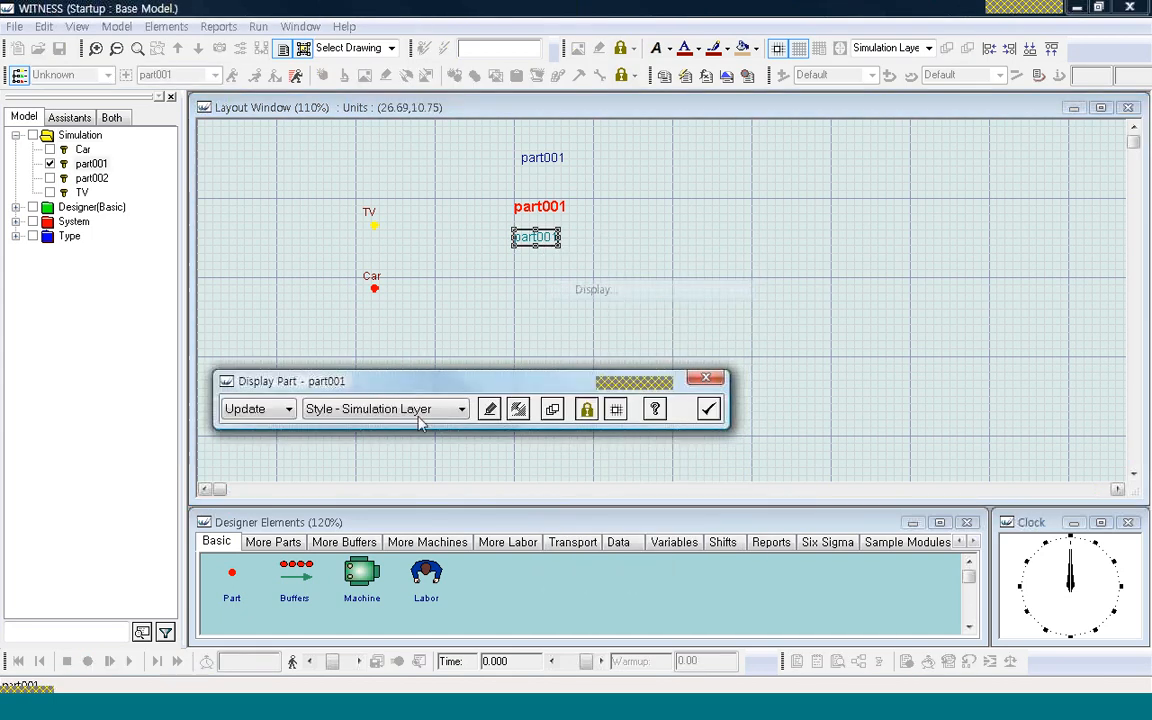
{"action": "left_click", "coordinate": [289, 410]}
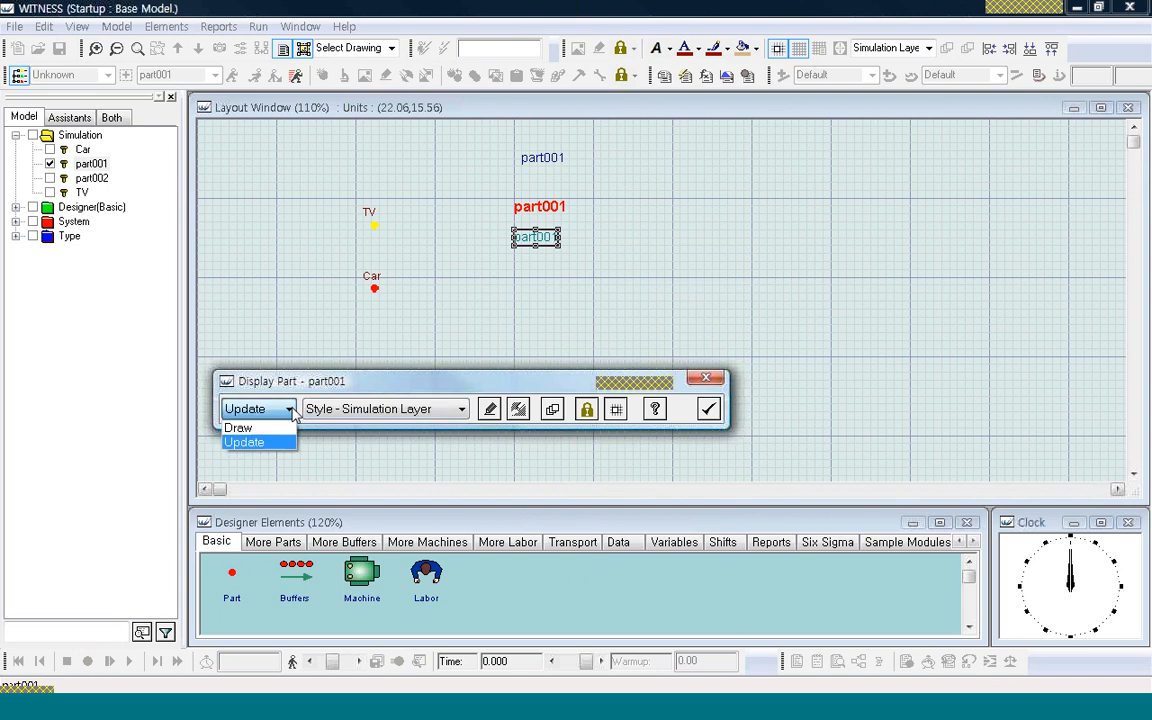
{"action": "left_click", "coordinate": [245, 428]}
{"action": "left_click", "coordinate": [430, 409]}
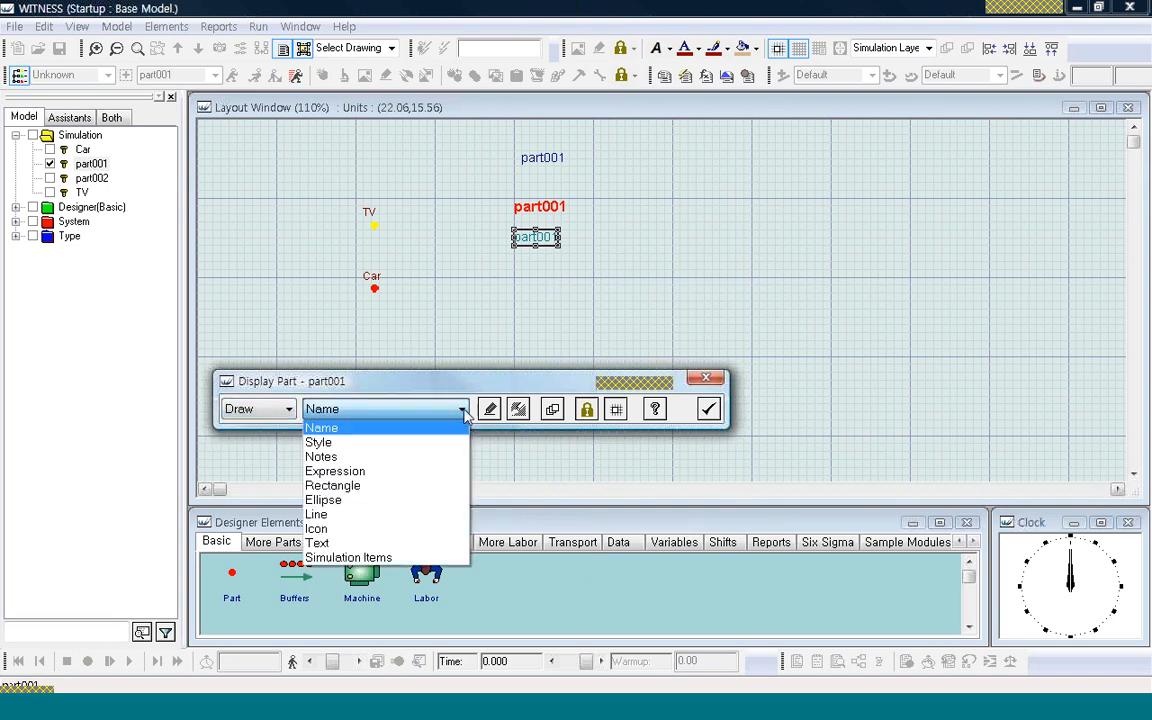
{"action": "left_click", "coordinate": [380, 514]}
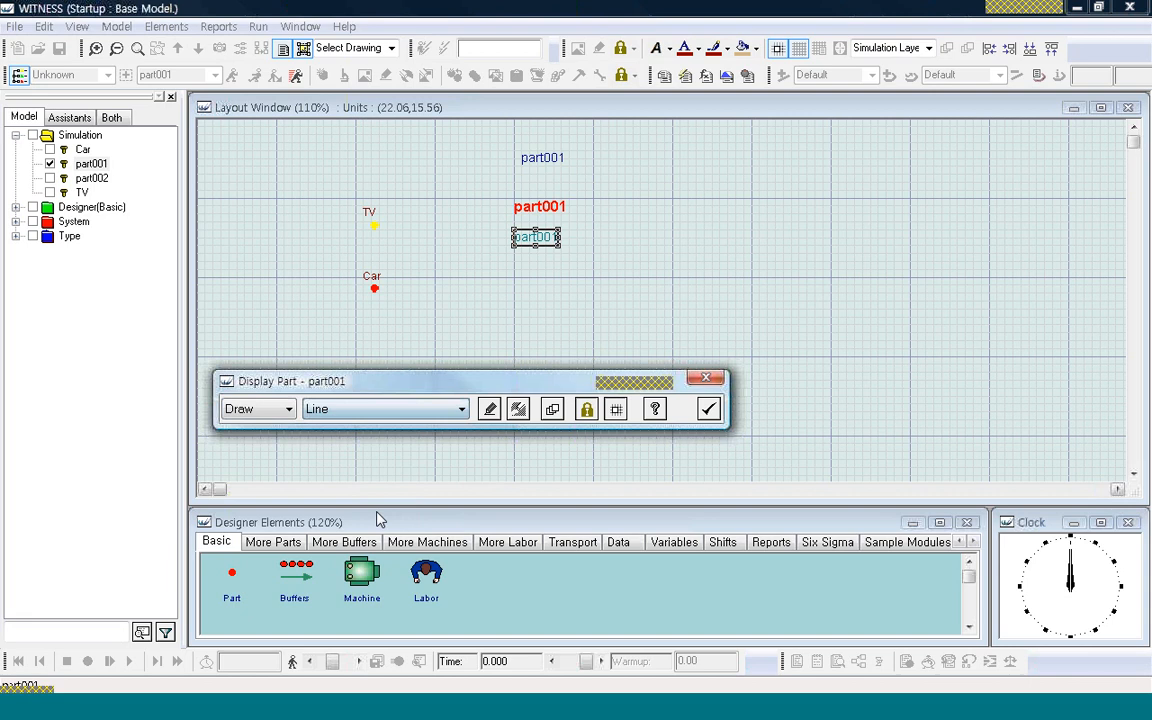
{"action": "left_click", "coordinate": [510, 410]}
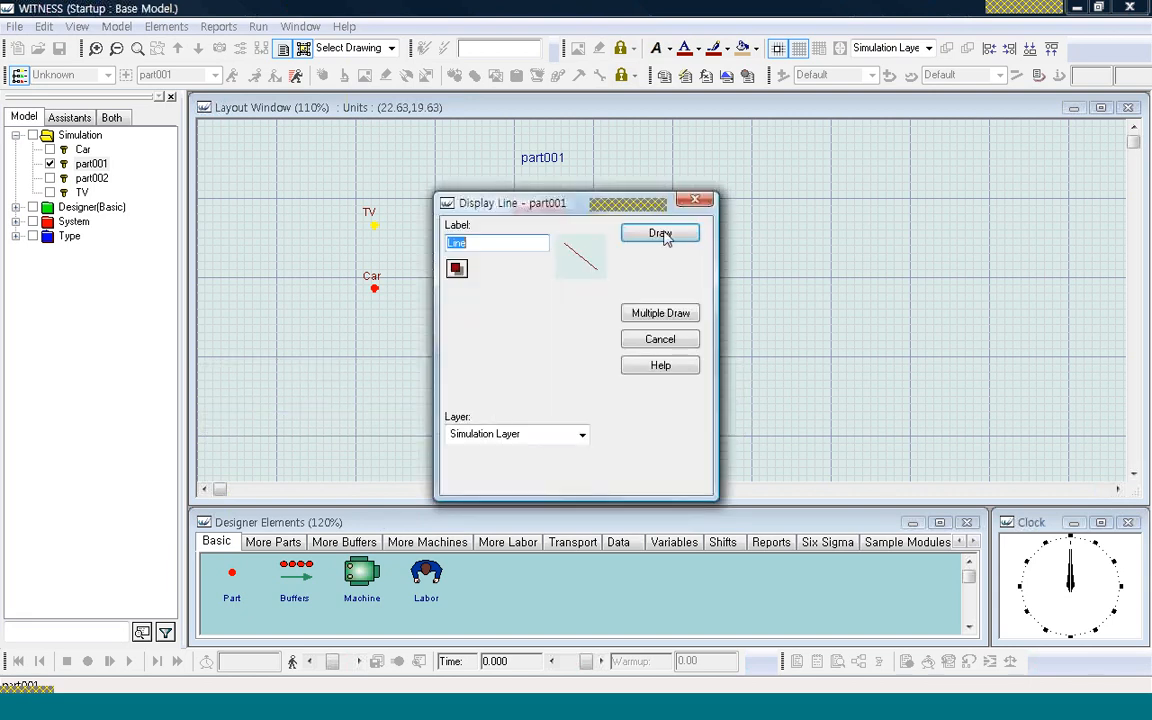
{"action": "left_click", "coordinate": [661, 234]}
{"action": "left_click_drag", "start_coordinate": [517, 283], "coordinate": [640, 324]}
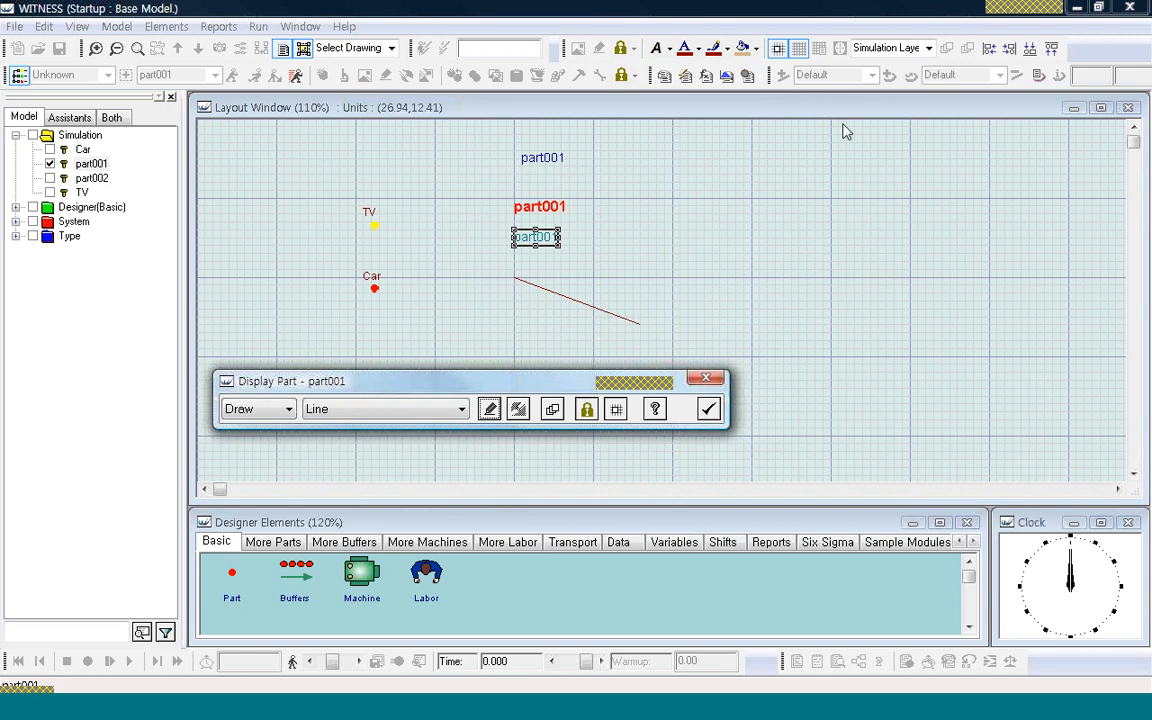
{"action": "left_click", "coordinate": [708, 408]}
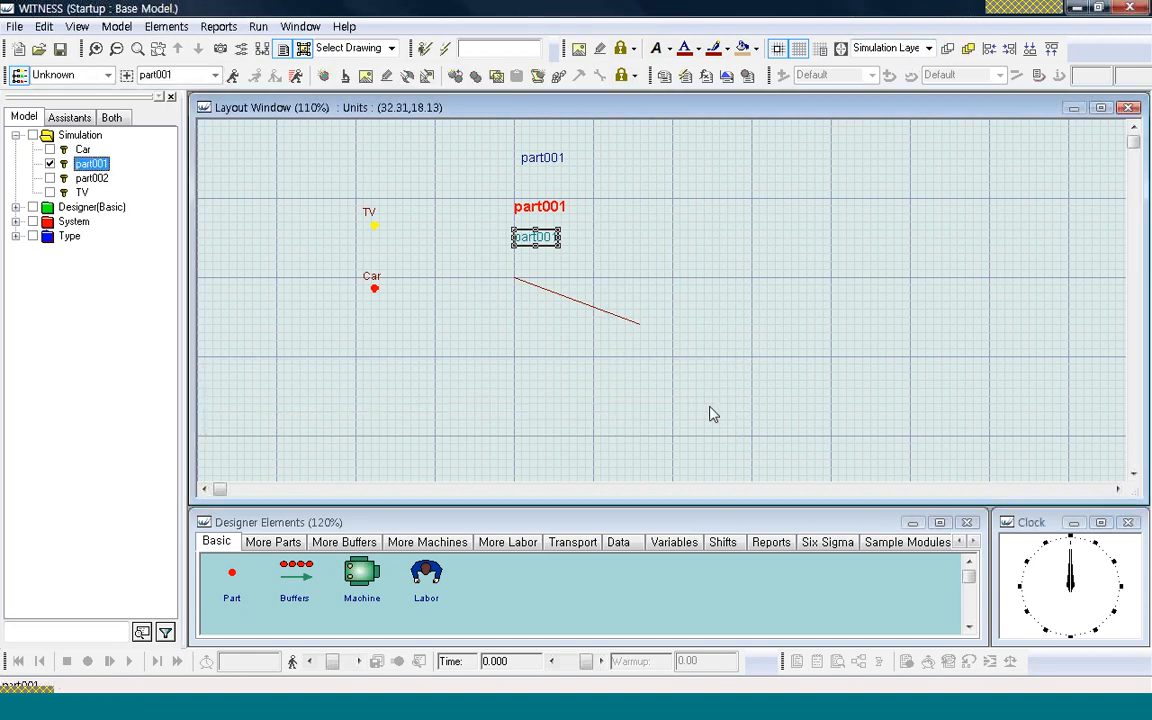
Step: Assign part001's sloping line to the Floor plus 1 meter layer and reselect the line to check its layer
{"action": "left_click", "coordinate": [928, 48]}
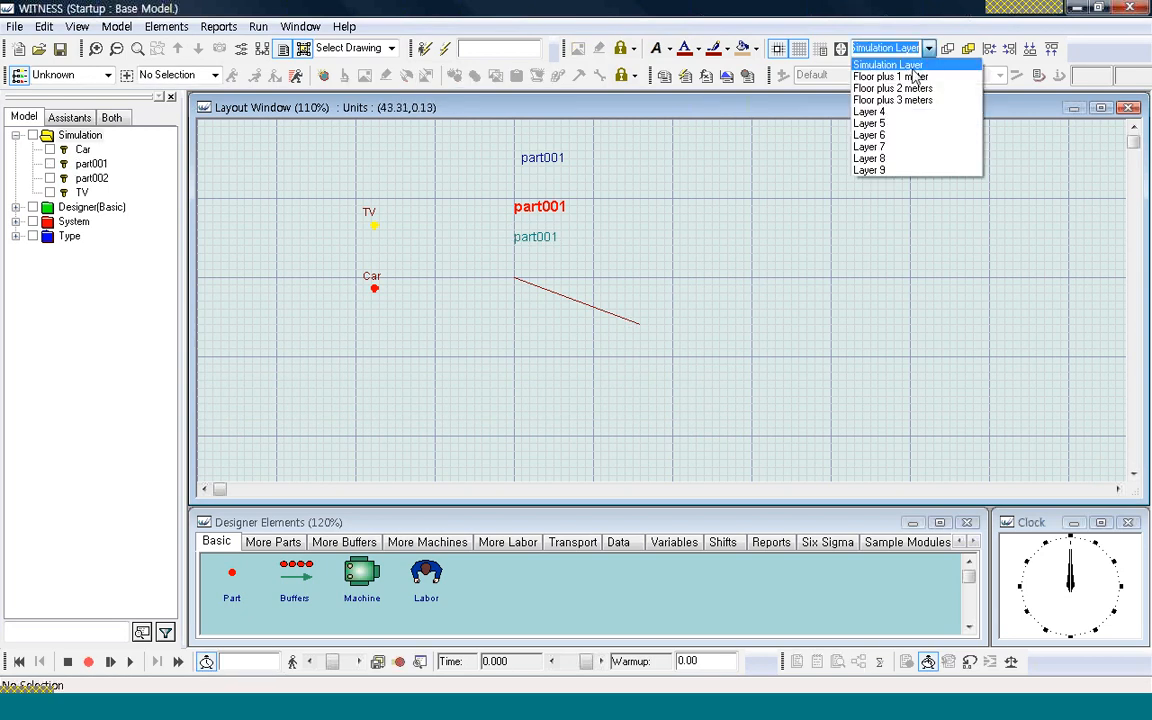
{"action": "left_click", "coordinate": [595, 405]}
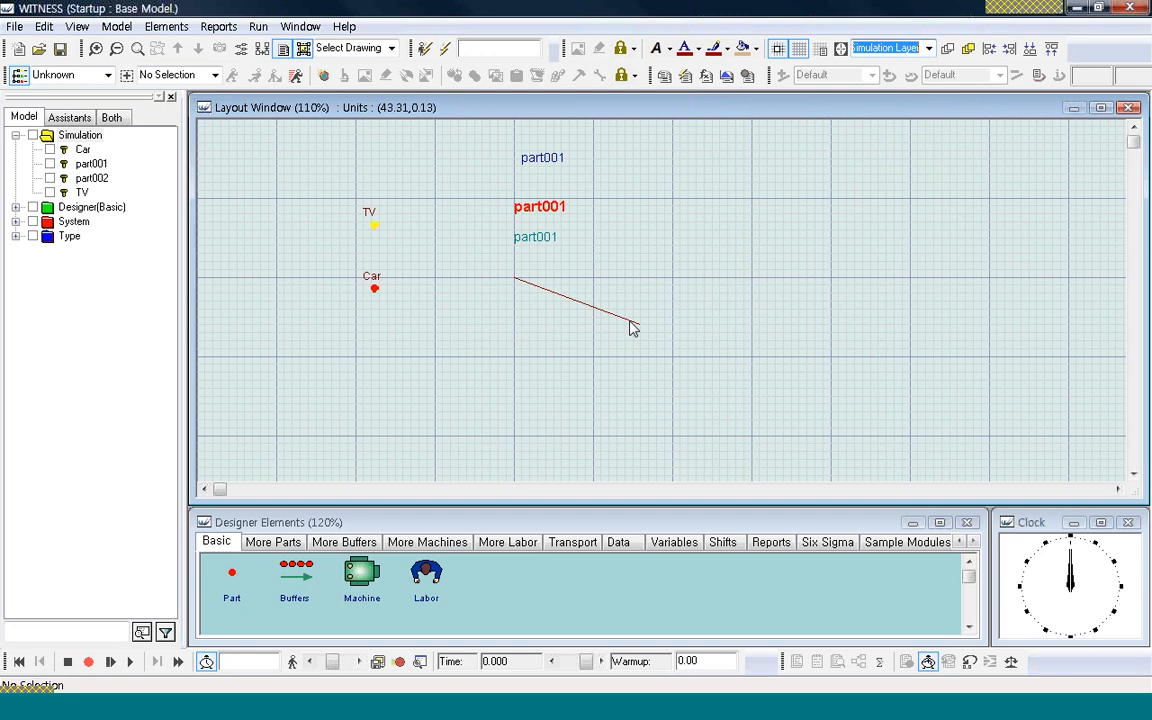
{"action": "left_click", "coordinate": [638, 322]}
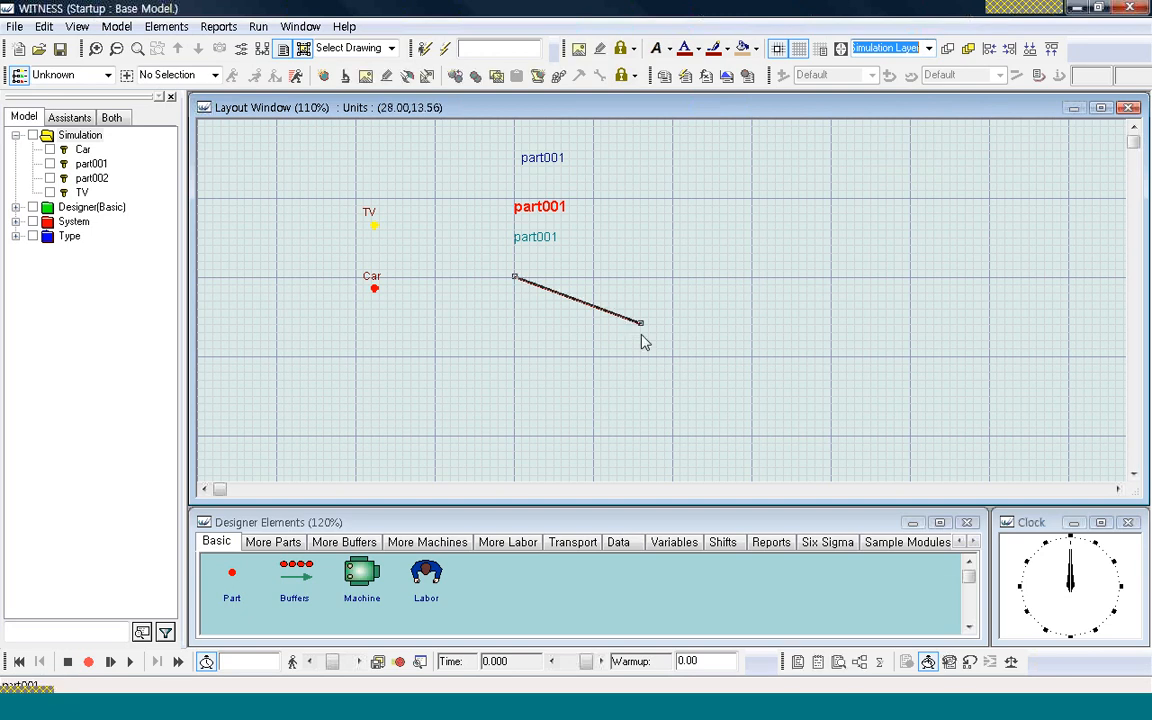
{"action": "left_click", "coordinate": [927, 49]}
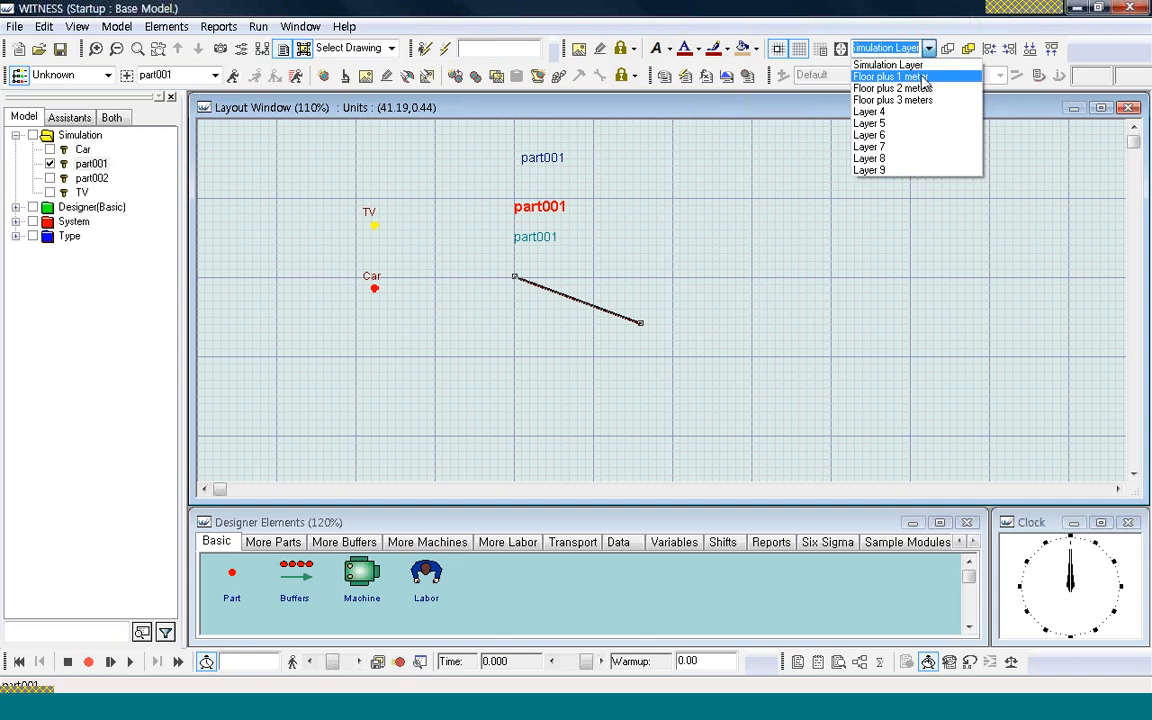
{"action": "left_click", "coordinate": [925, 80]}
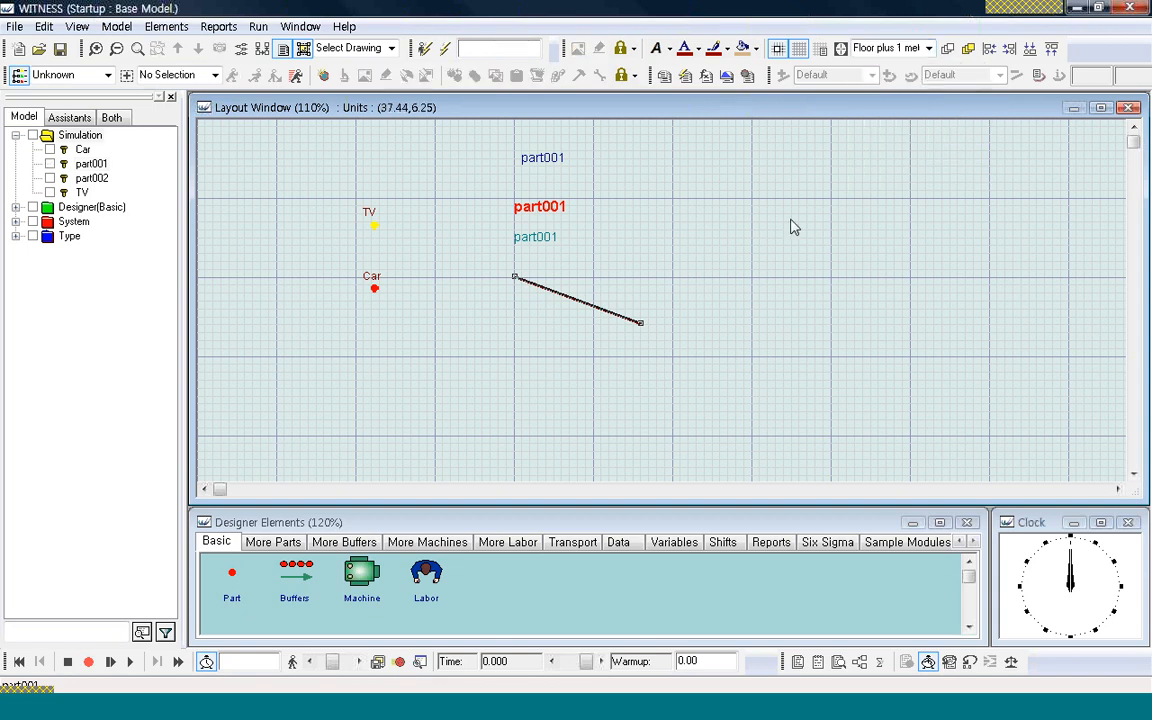
{"action": "left_click", "coordinate": [630, 318]}
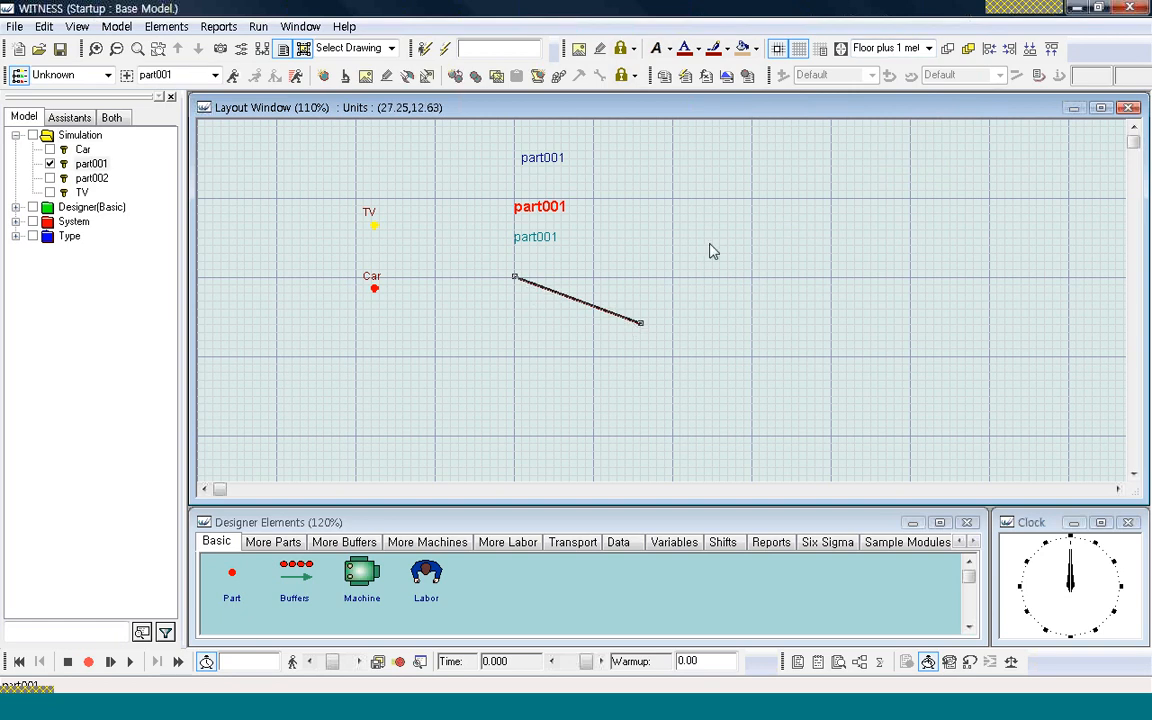
Step: From the teal name's display editor, widen the Layers settings, make the Floor plus 1 meter layer not visible, and accept
{"action": "left_click", "coordinate": [540, 238]}
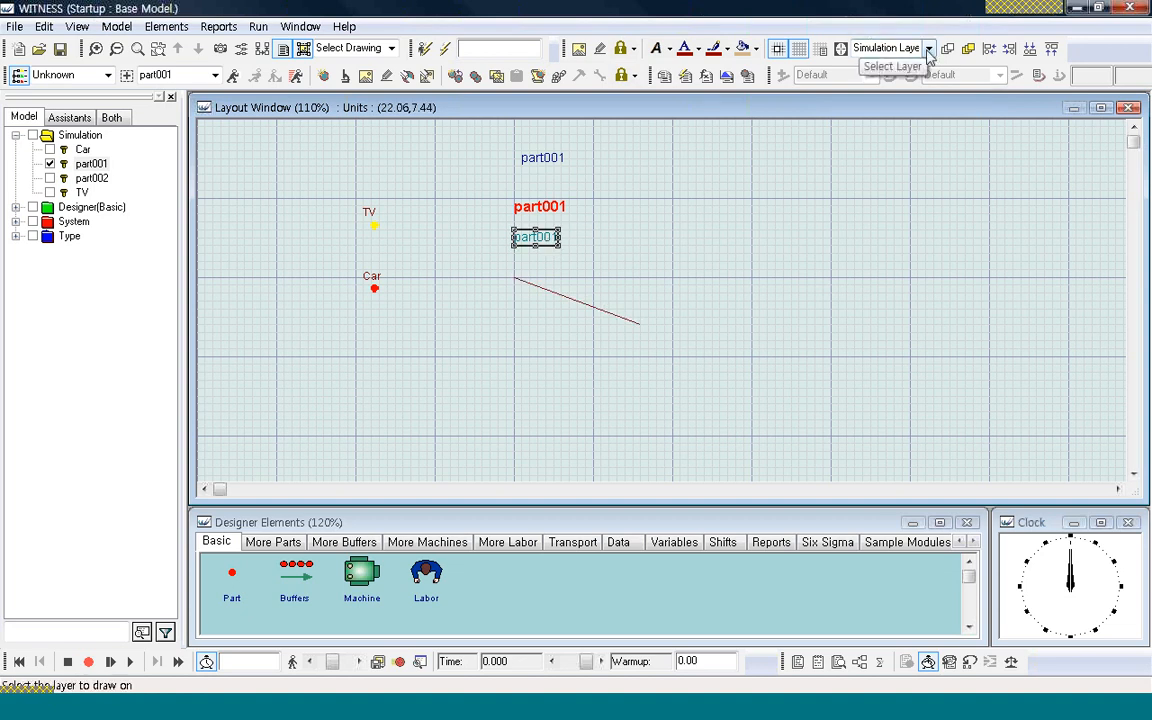
{"action": "right_click", "coordinate": [549, 246]}
{"action": "left_click", "coordinate": [592, 292]}
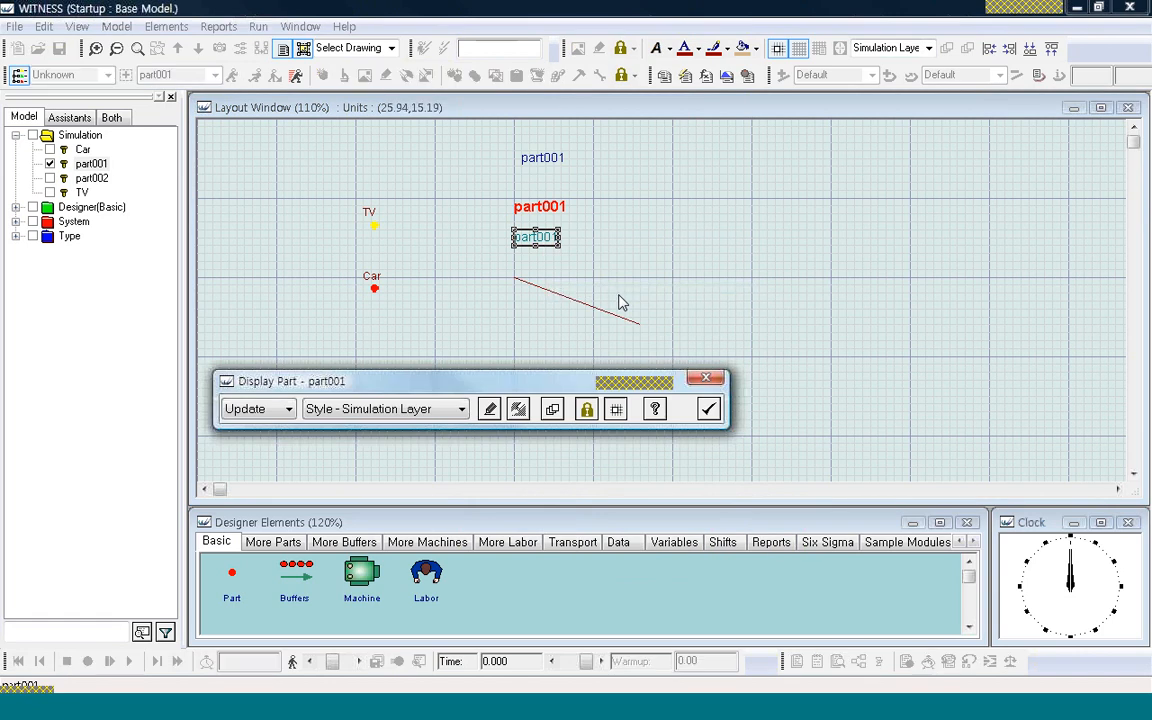
{"action": "left_click", "coordinate": [552, 411]}
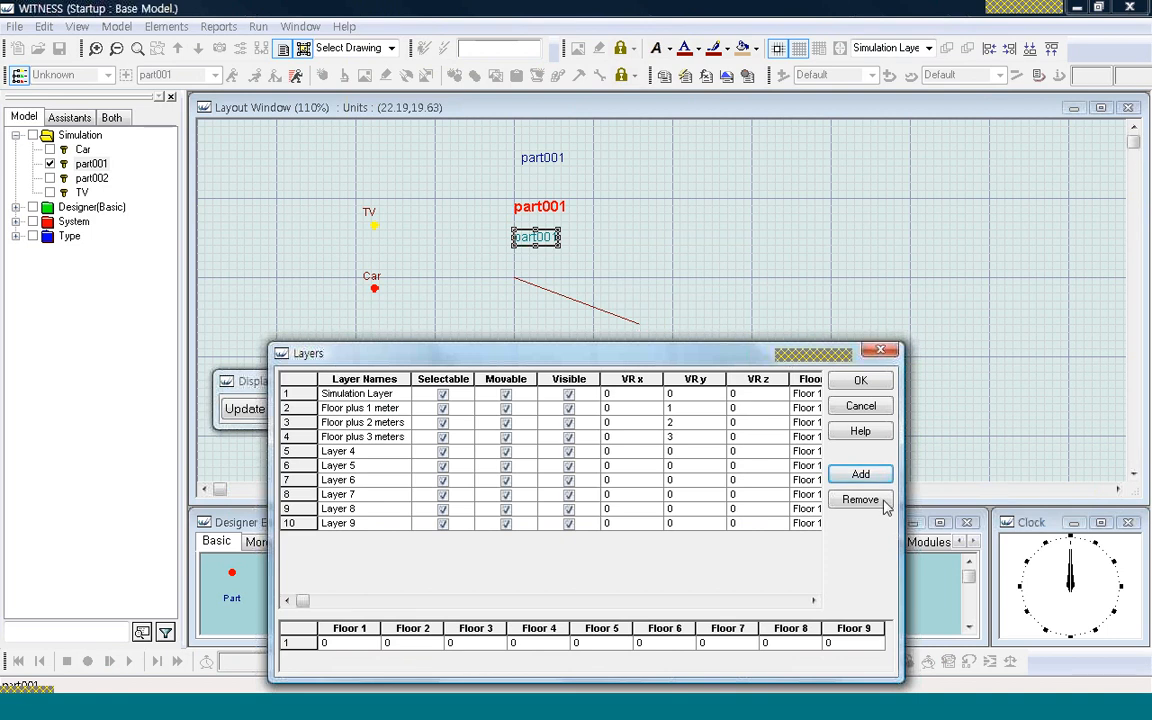
{"action": "left_click_drag", "start_coordinate": [904, 514], "coordinate": [1048, 514]}
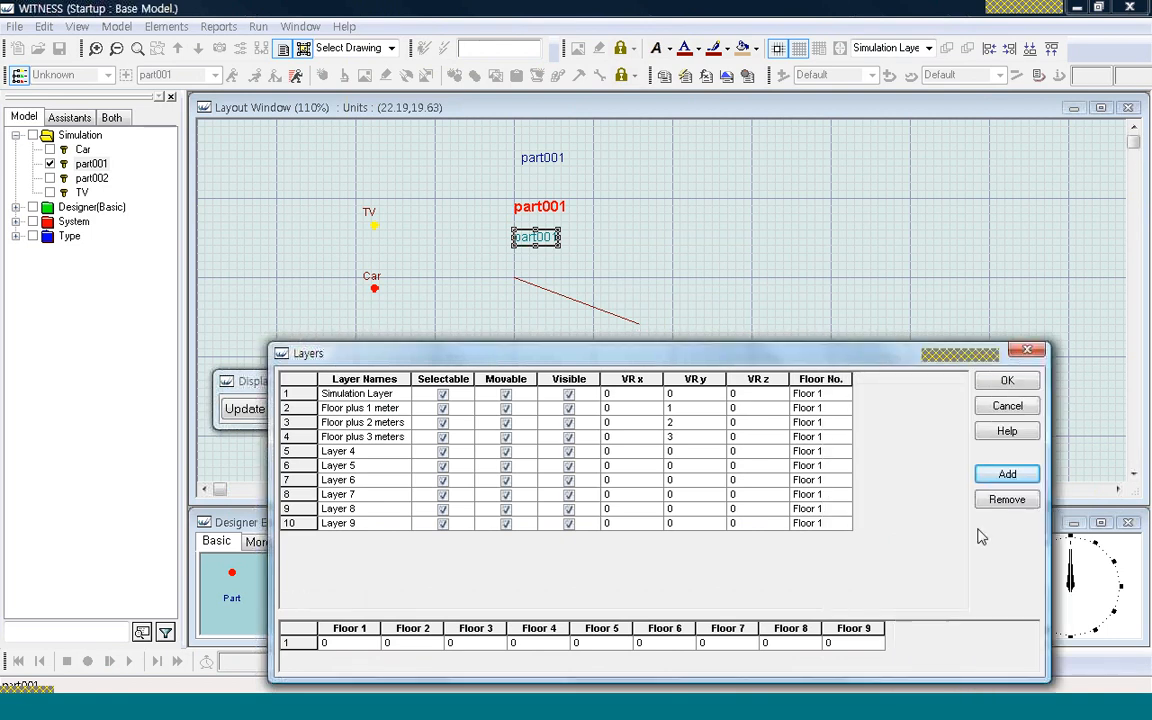
{"action": "left_click", "coordinate": [570, 410]}
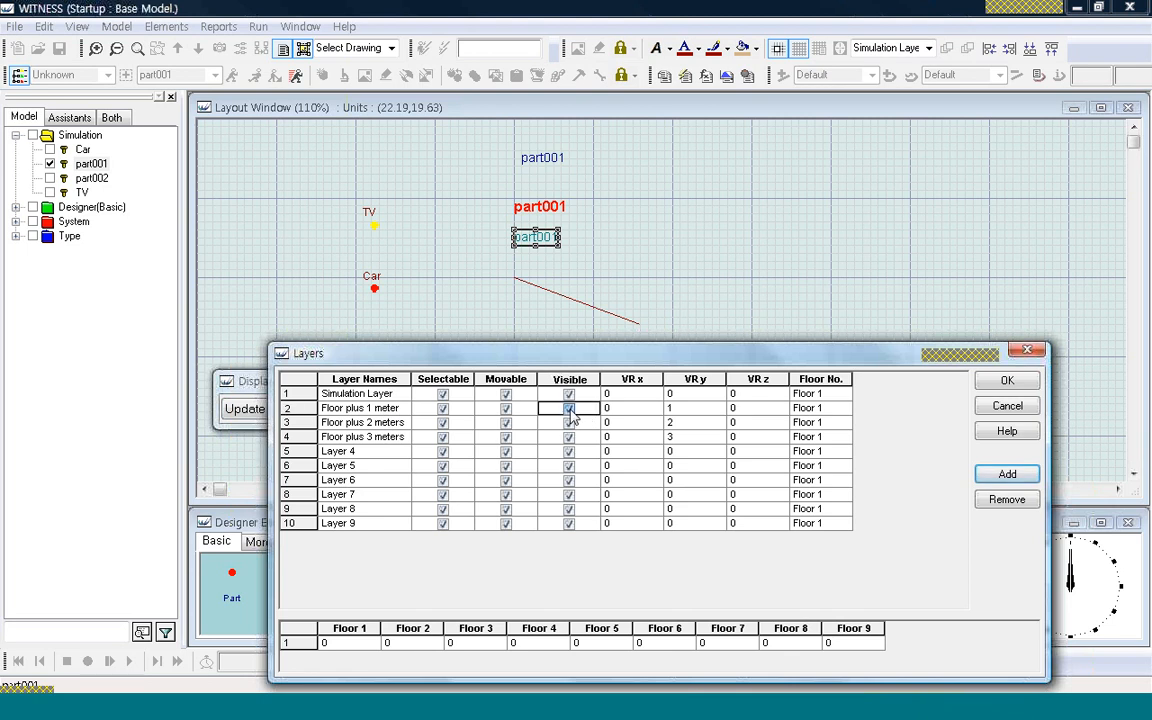
{"action": "left_click", "coordinate": [571, 411]}
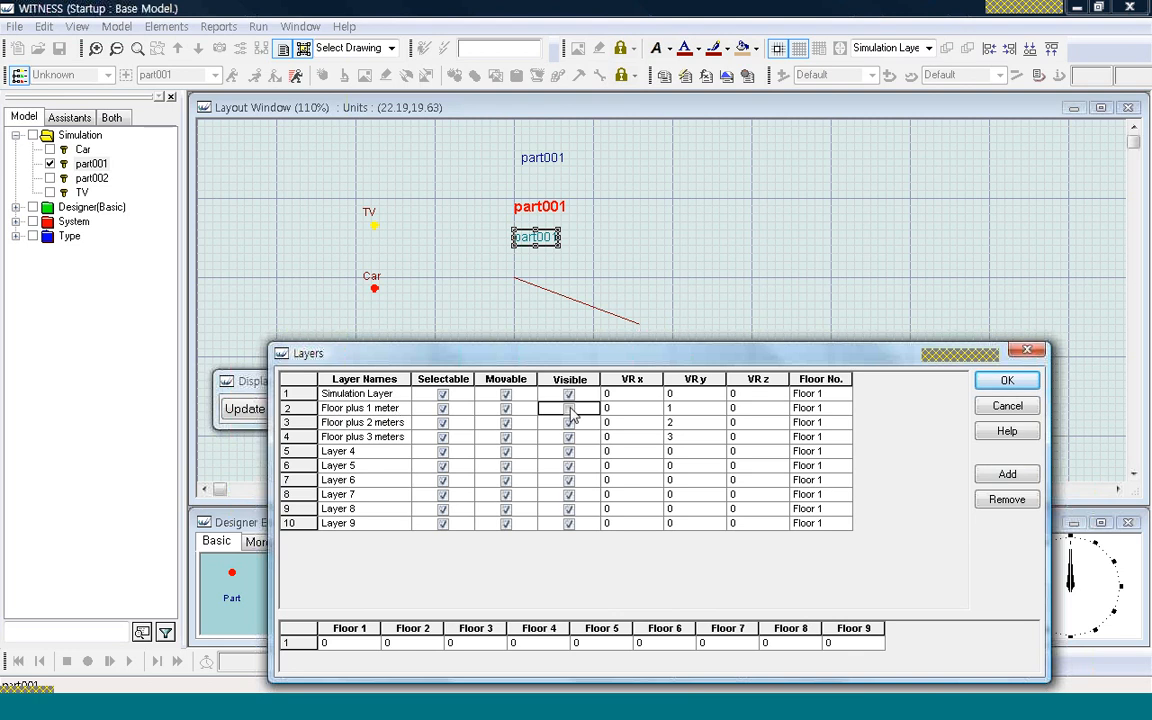
{"action": "left_click", "coordinate": [1003, 384]}
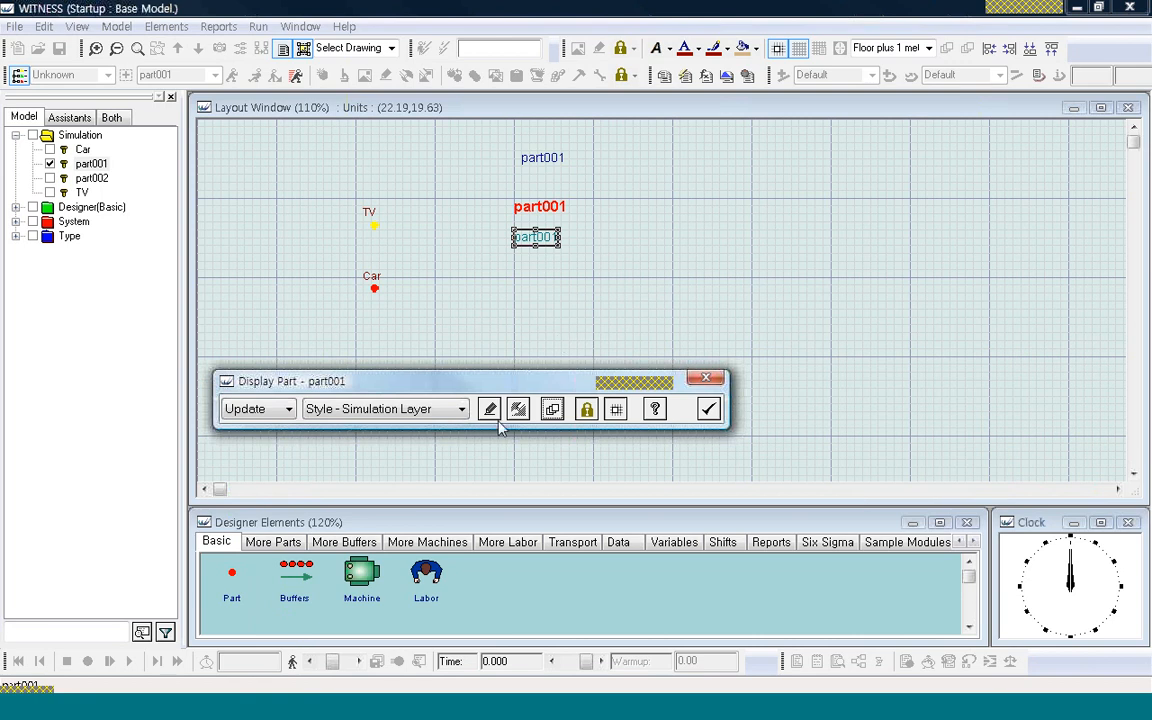
Step: Make the Floor plus 1 meter layer visible again in the Layers settings
{"action": "left_click", "coordinate": [552, 409]}
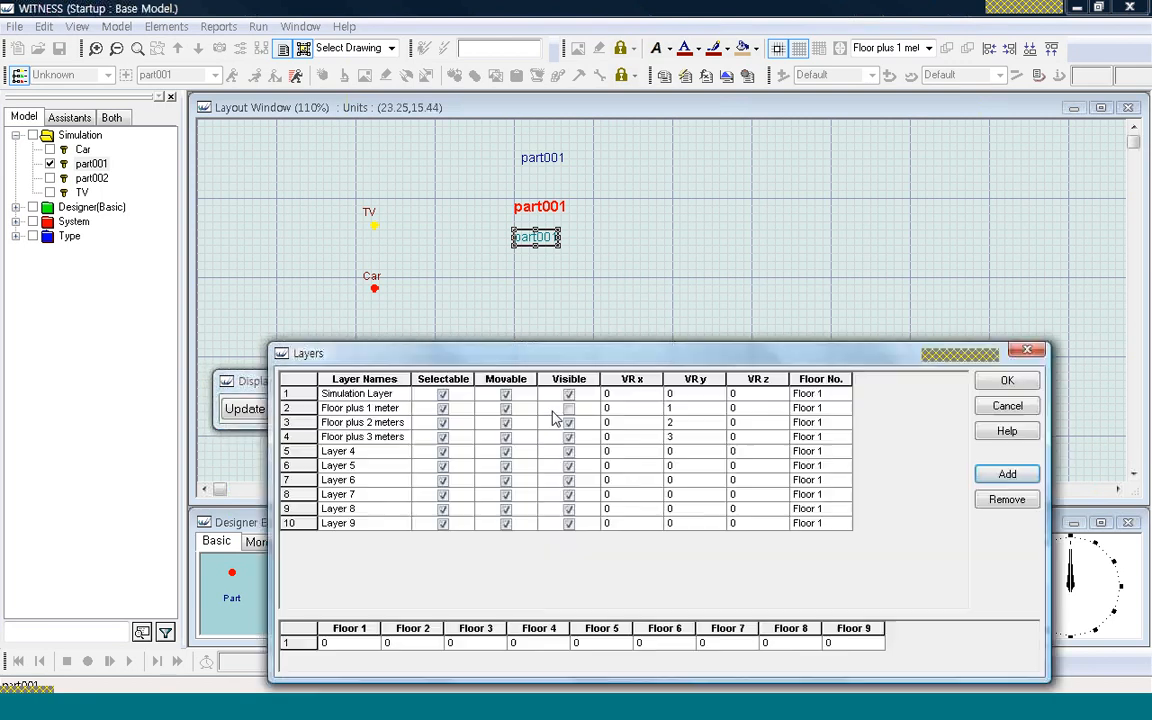
{"action": "left_click", "coordinate": [568, 408]}
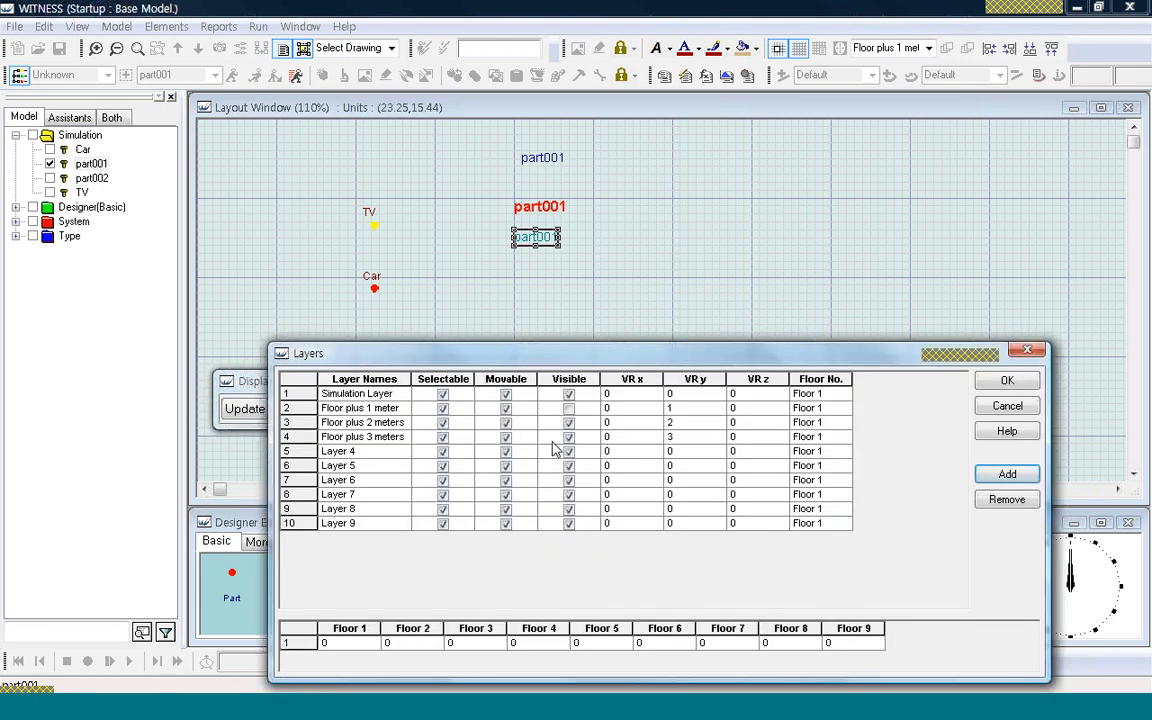
{"action": "left_click", "coordinate": [1006, 383]}
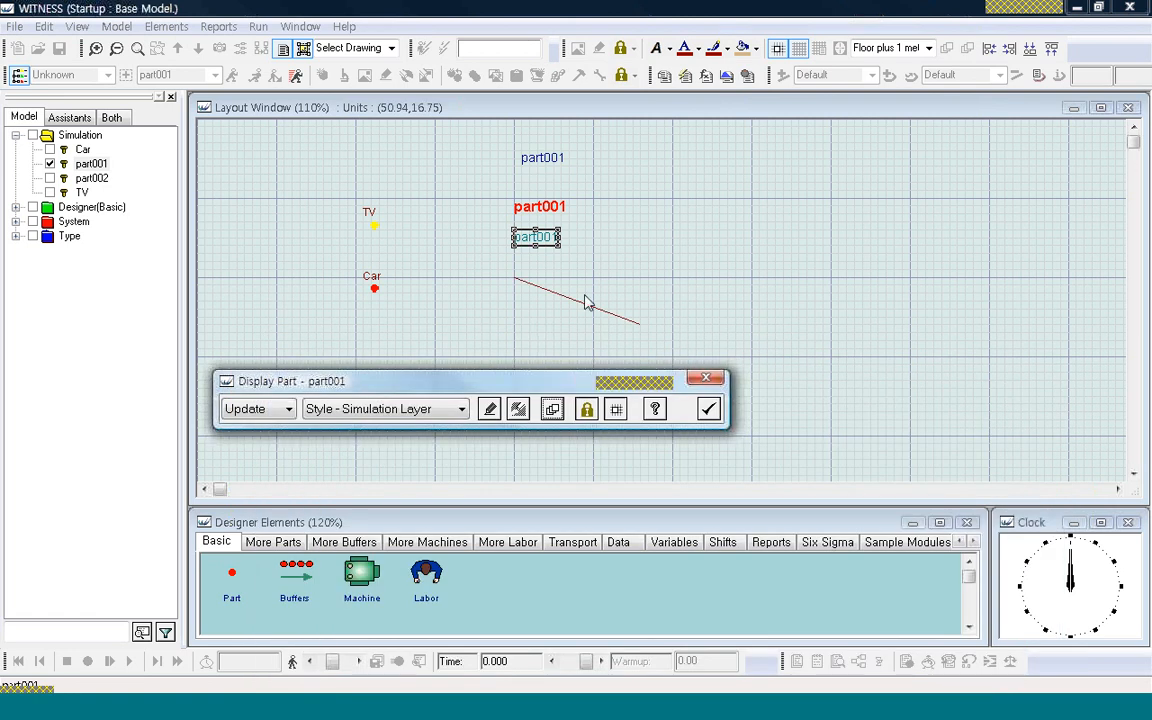
Step: Make the Floor plus 1 meter layer not movable, accept the Layers settings, and close the display editor
{"action": "left_click", "coordinate": [552, 409]}
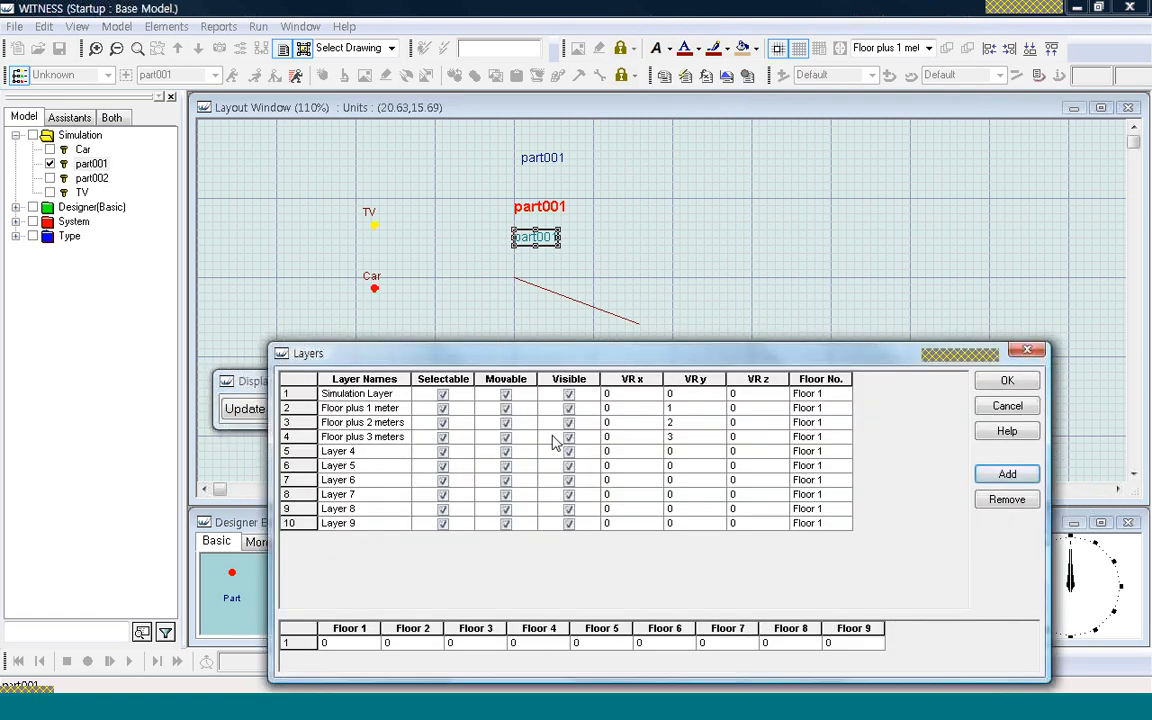
{"action": "left_click", "coordinate": [506, 410]}
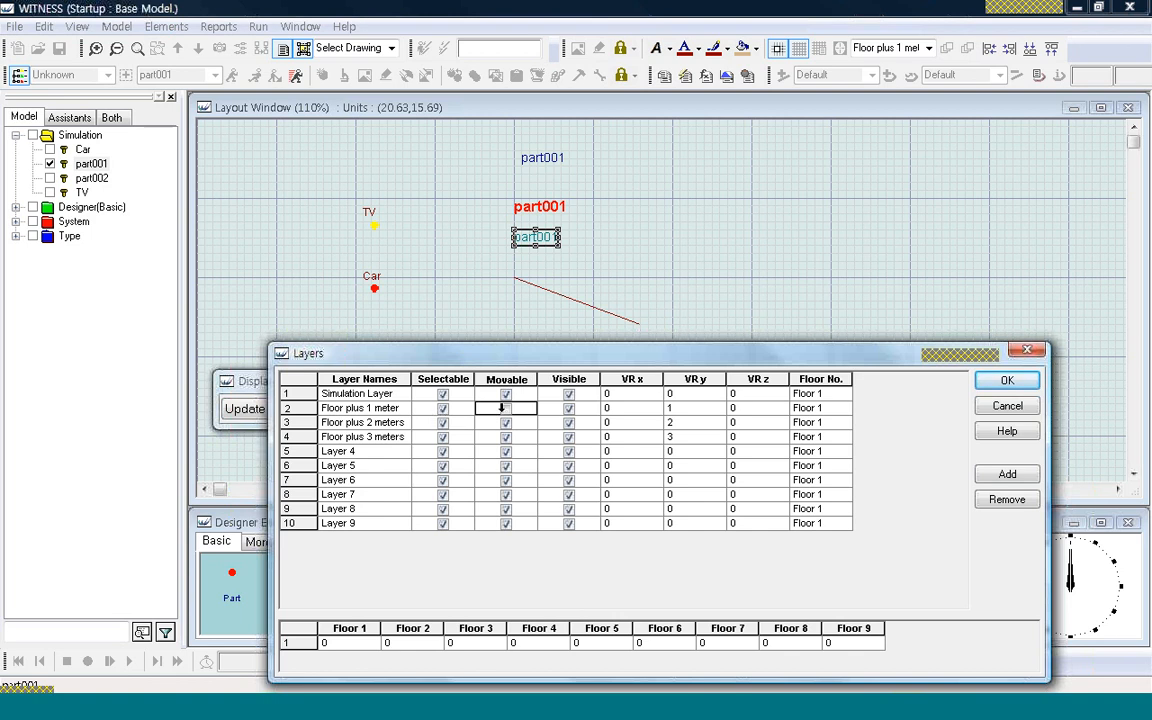
{"action": "left_click", "coordinate": [1007, 381]}
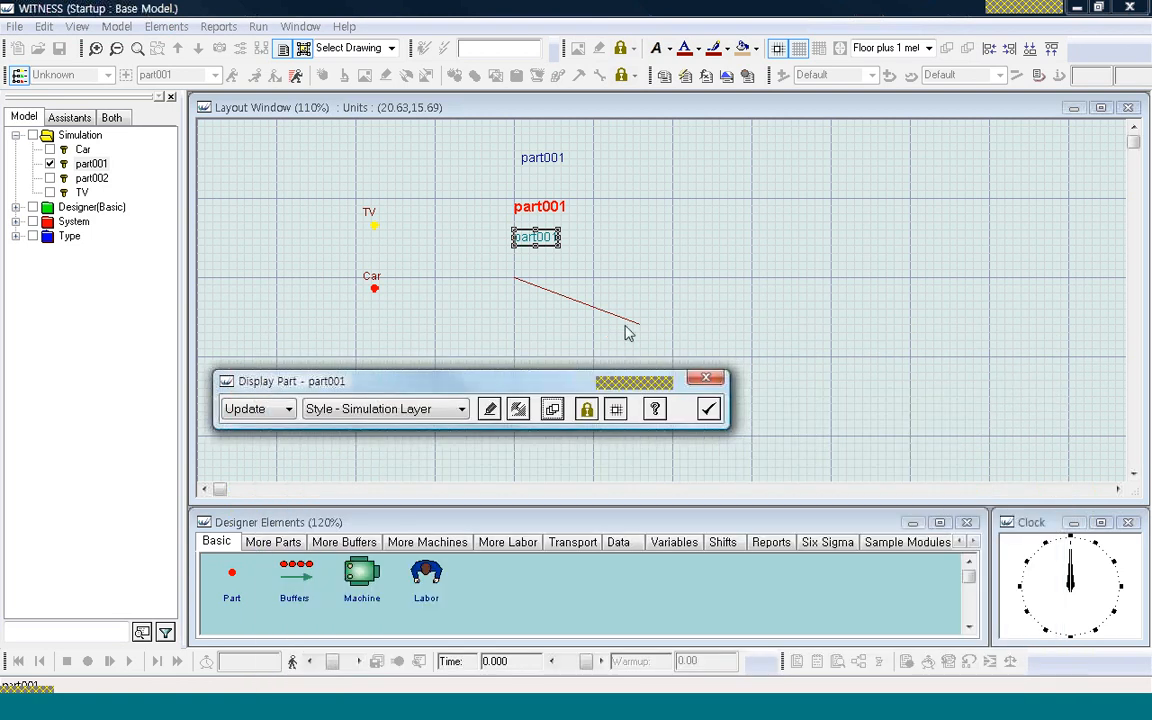
{"action": "left_click", "coordinate": [708, 408]}
Step: Try to move part001's line, and try moving its teal name sideways for comparison
{"action": "left_click", "coordinate": [608, 316]}
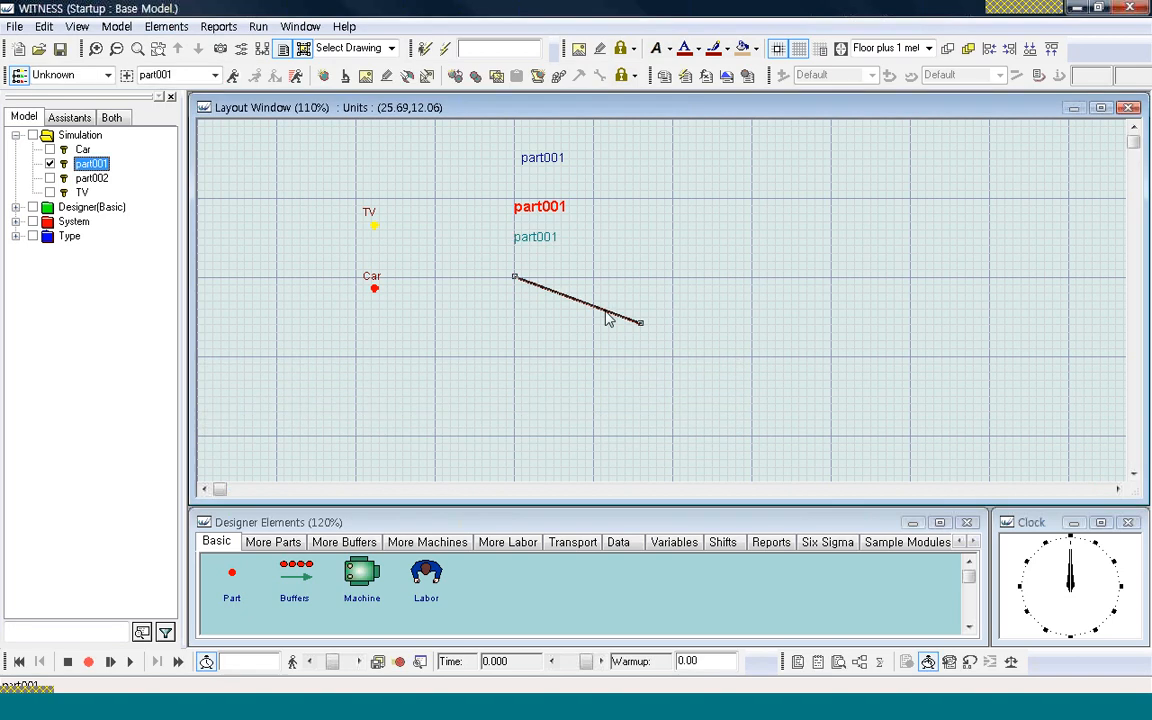
{"action": "left_click_drag", "start_coordinate": [654, 188], "coordinate": [617, 319]}
{"action": "left_click_drag", "start_coordinate": [542, 238], "coordinate": [622, 237]}
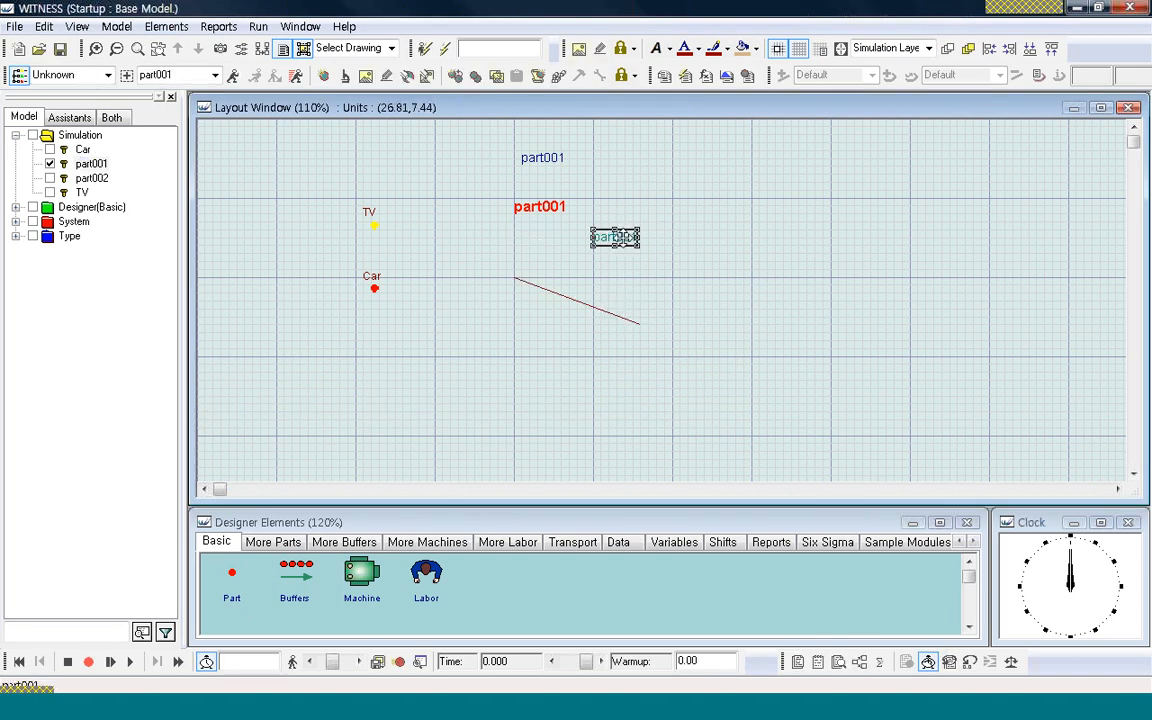
Step: From the line's display editor, make the Floor plus 1 meter layer movable but not selectable, and close the editor
{"action": "right_click", "coordinate": [617, 322]}
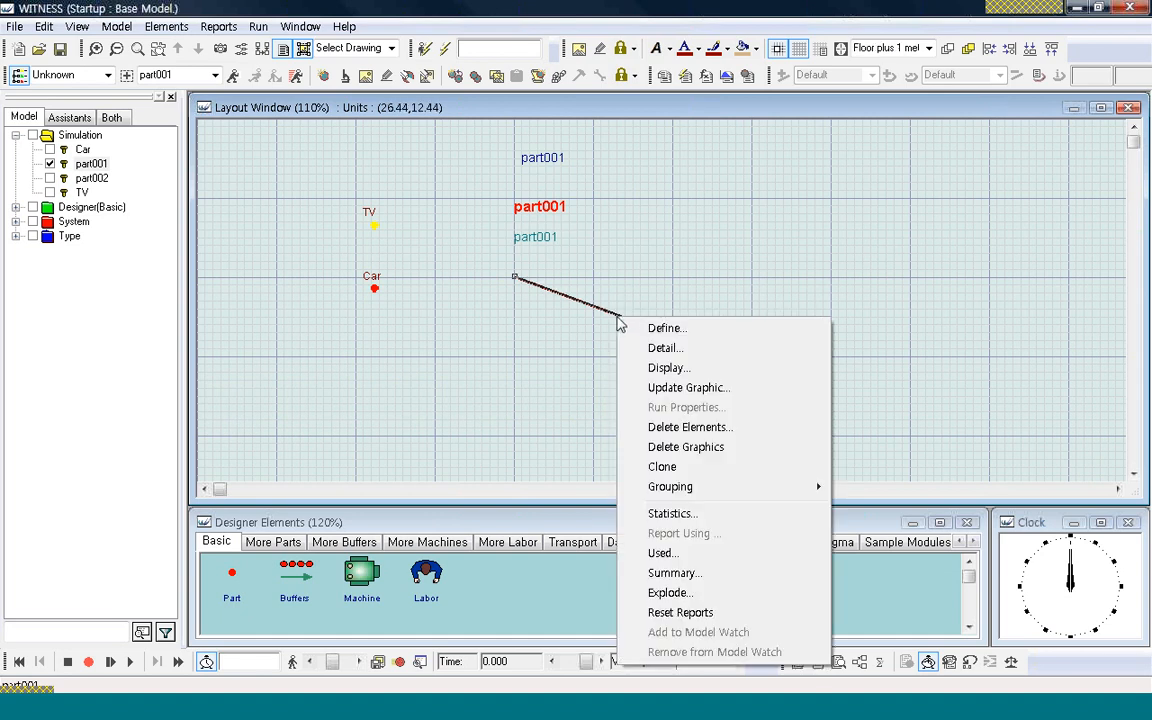
{"action": "left_click", "coordinate": [662, 368]}
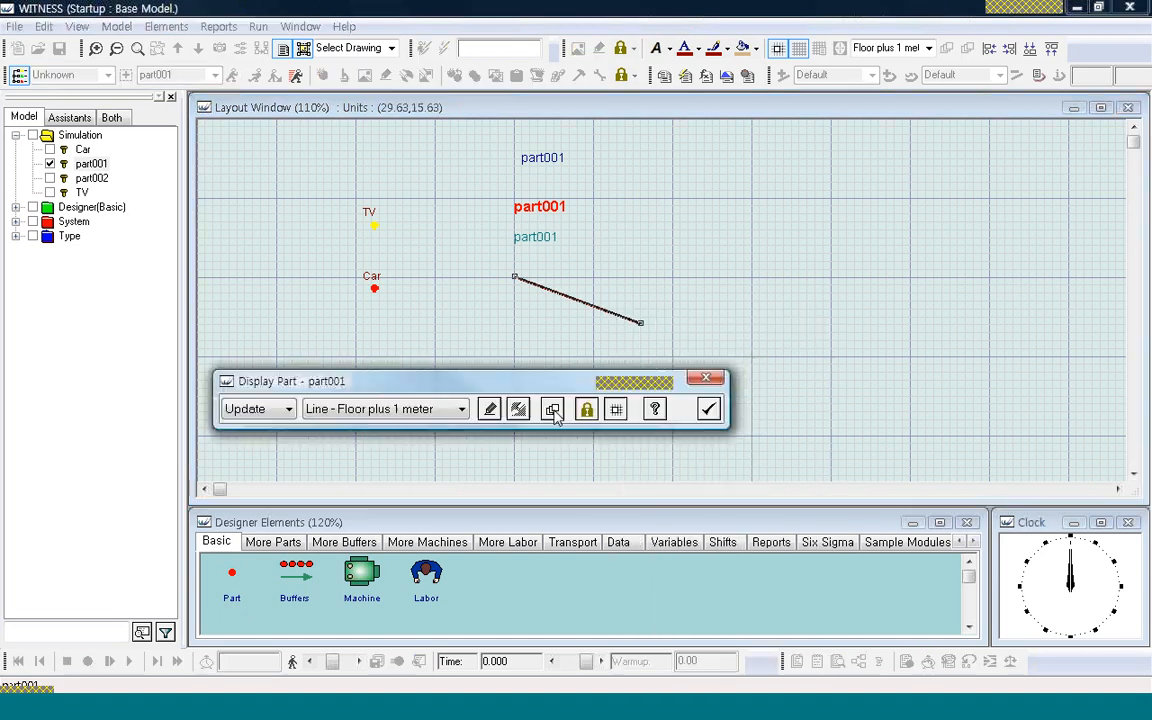
{"action": "left_click", "coordinate": [553, 410]}
{"action": "left_click", "coordinate": [507, 411]}
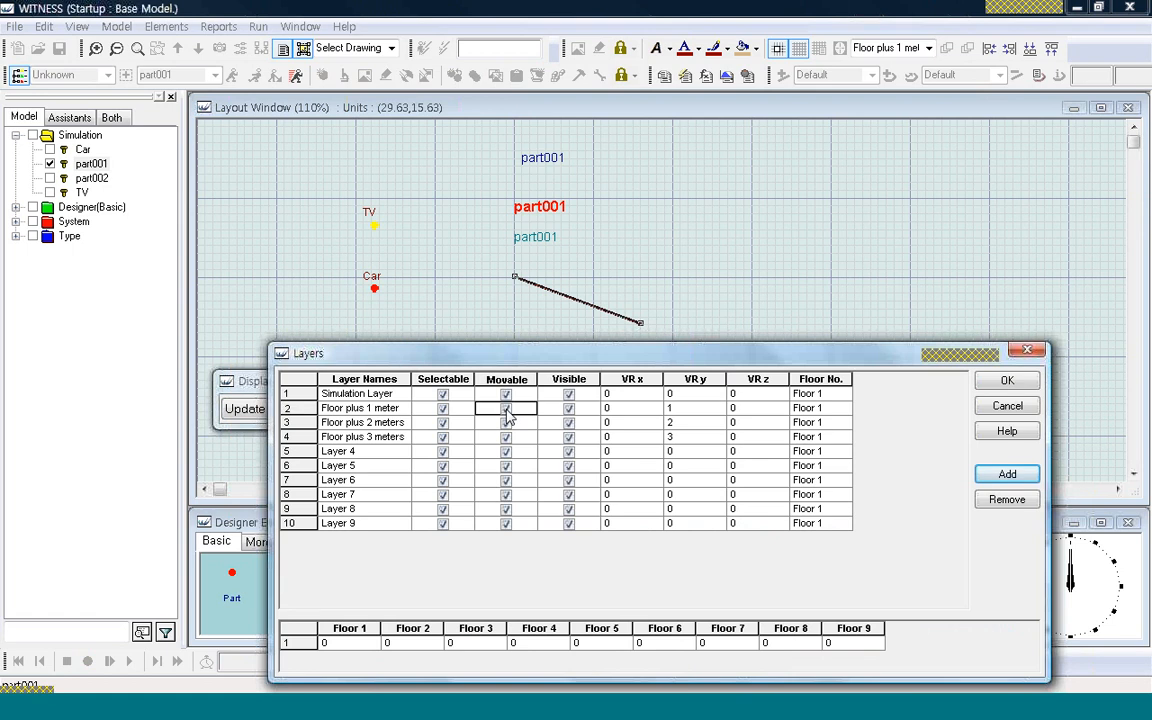
{"action": "left_click", "coordinate": [442, 408]}
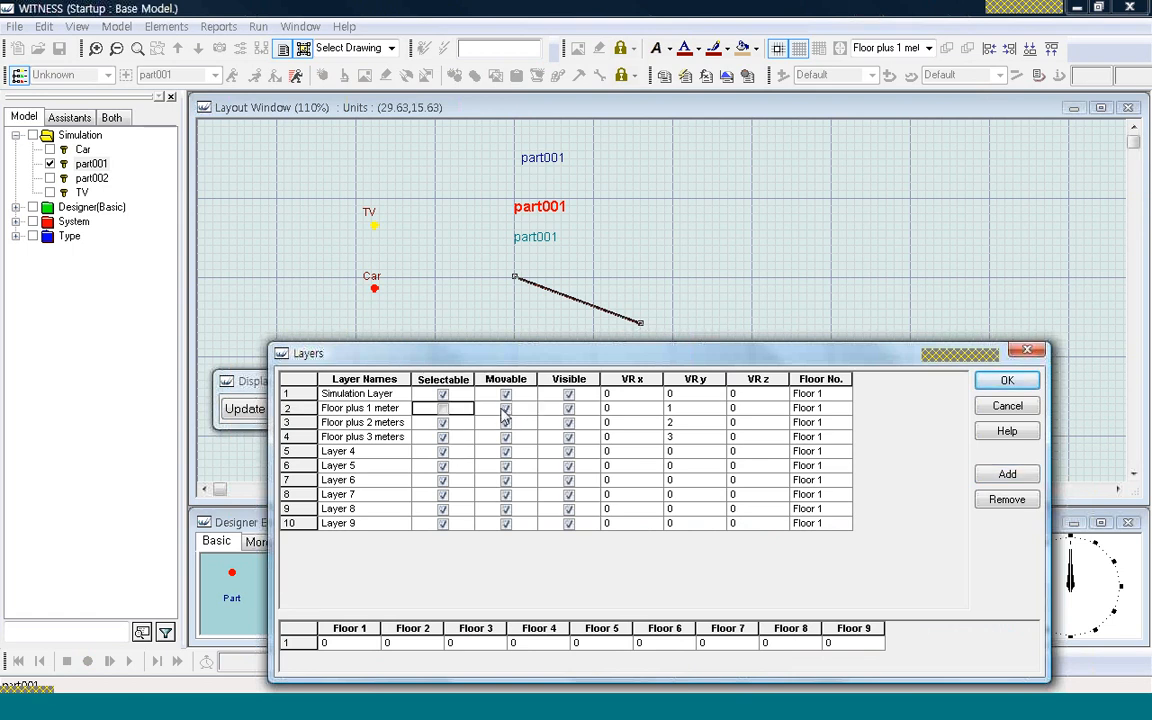
{"action": "left_click", "coordinate": [1005, 385]}
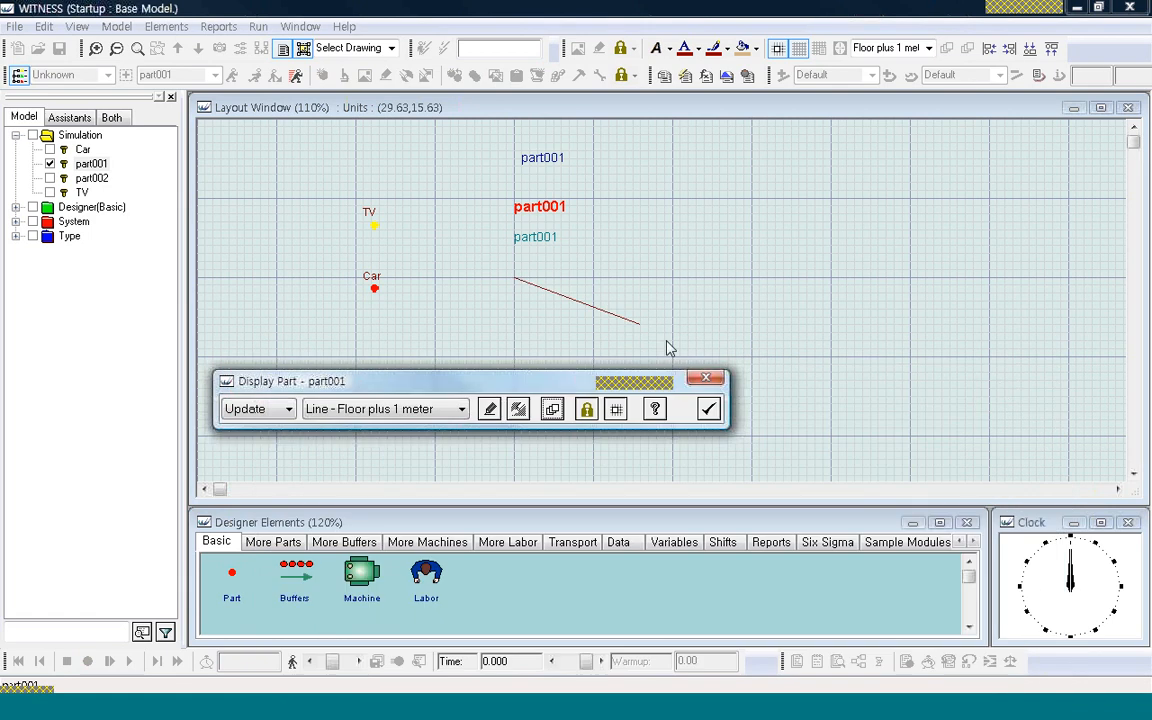
{"action": "left_click", "coordinate": [708, 410]}
Step: Move part001's sloping line slightly upward in the layout
{"action": "left_click_drag", "start_coordinate": [597, 307], "coordinate": [598, 299]}
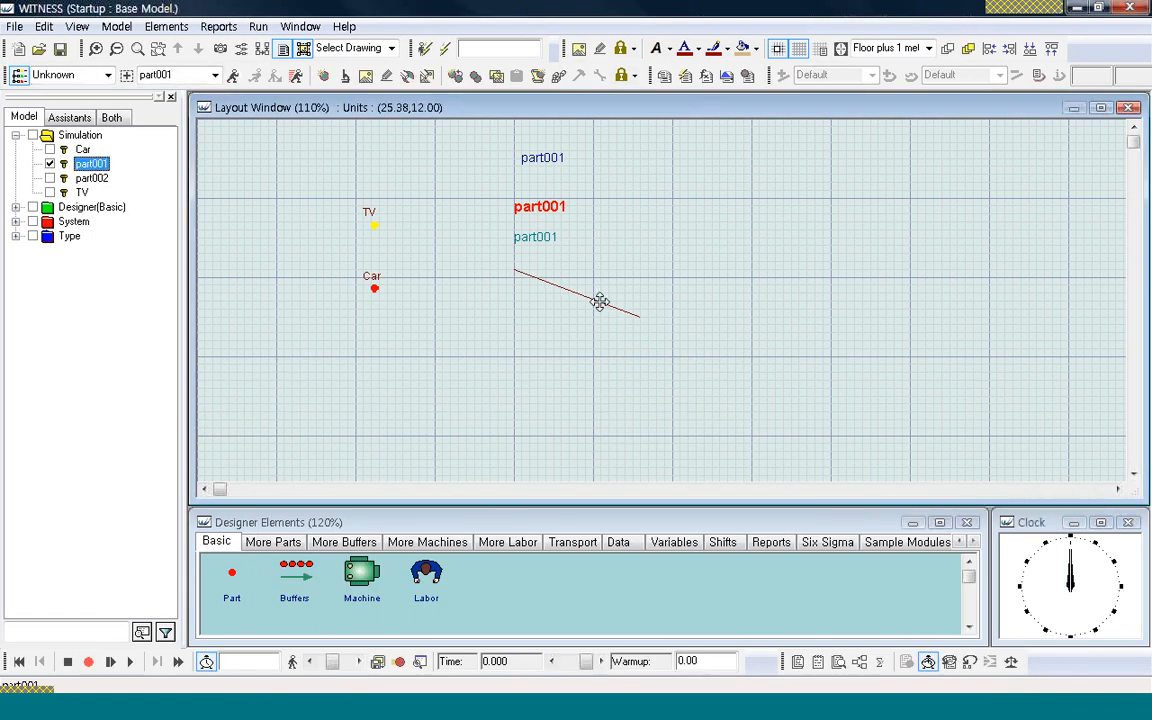
Step: Clear the selection and try to select part001's sloping line in the layout
{"action": "left_click", "coordinate": [609, 318]}
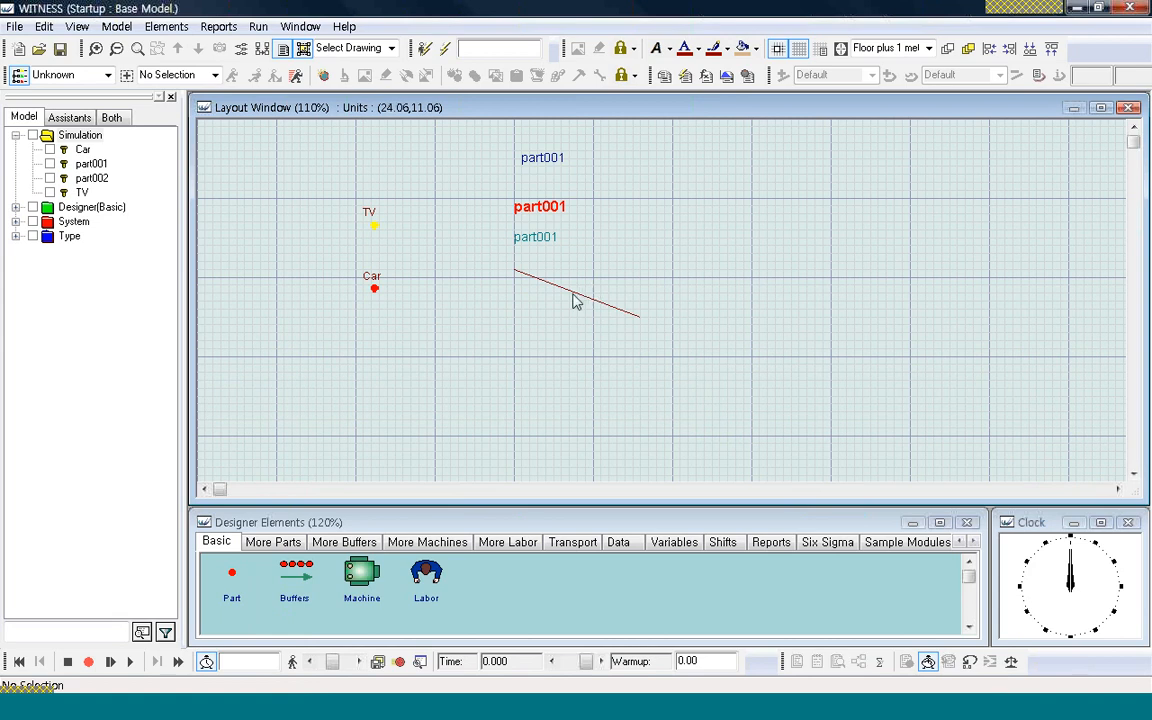
{"action": "right_click", "coordinate": [577, 297]}
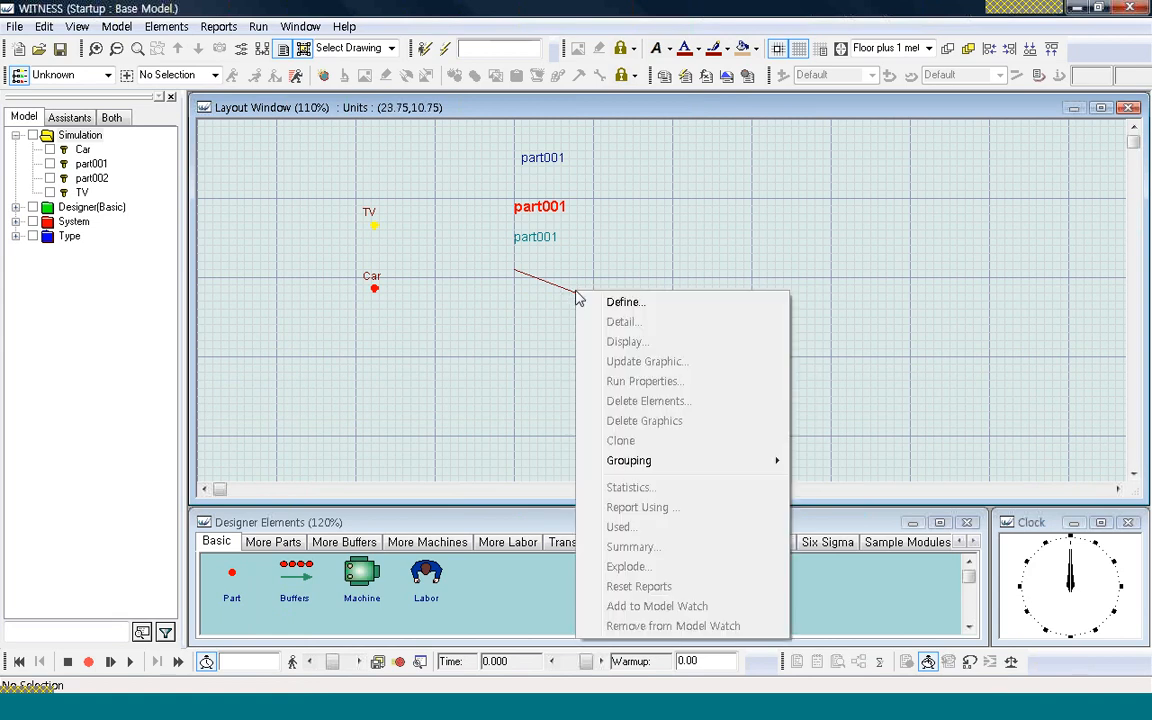
{"action": "left_click", "coordinate": [535, 237]}
Step: From the display editor of part001's teal style item, cycle through the lock modes, leave it on Unlocked, and close the editor
{"action": "right_click", "coordinate": [535, 237]}
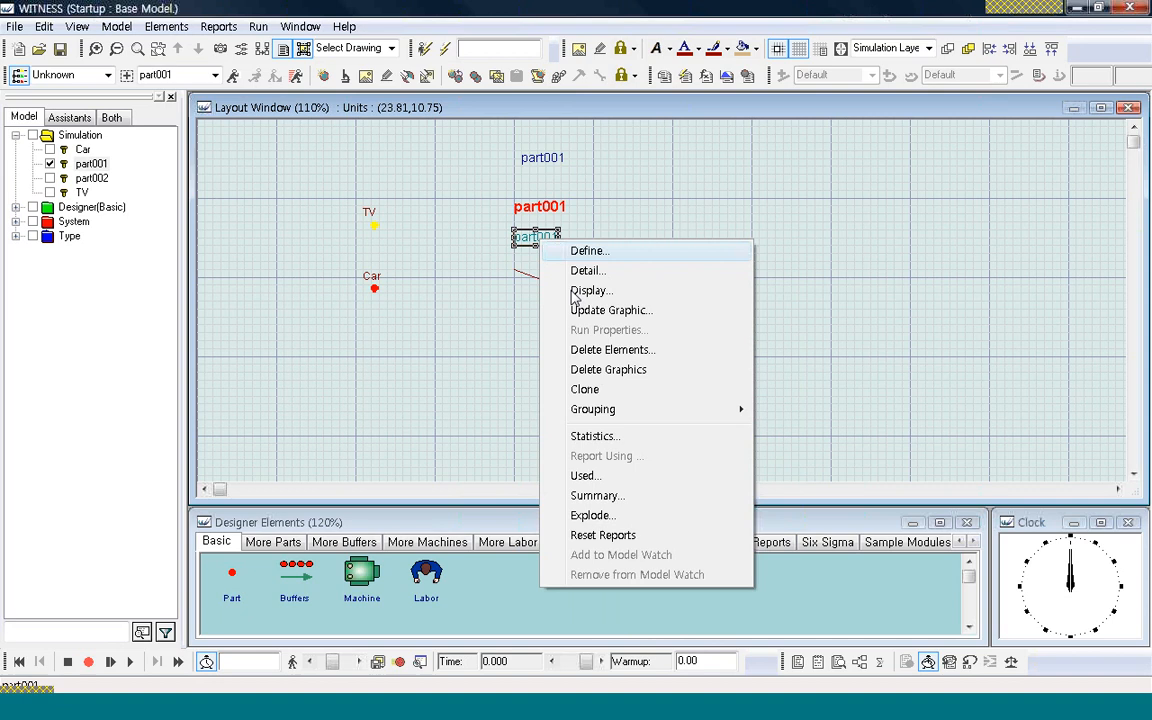
{"action": "left_click", "coordinate": [626, 293]}
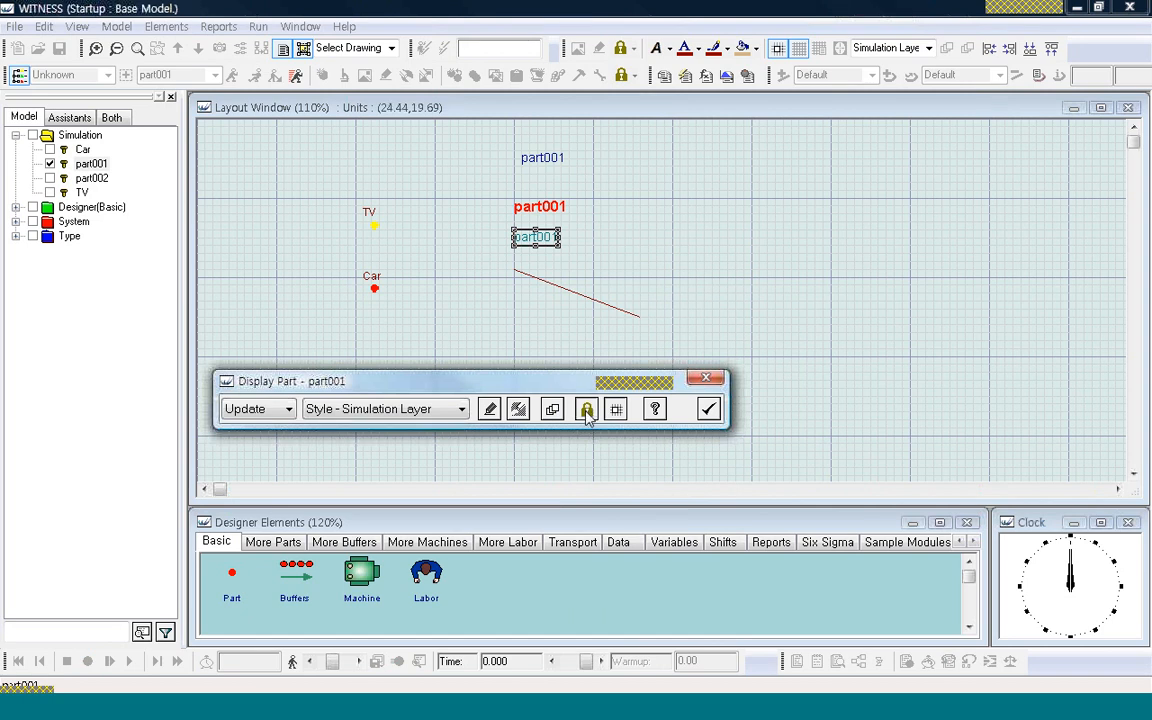
{"action": "left_click", "coordinate": [588, 411]}
{"action": "left_click", "coordinate": [586, 411]}
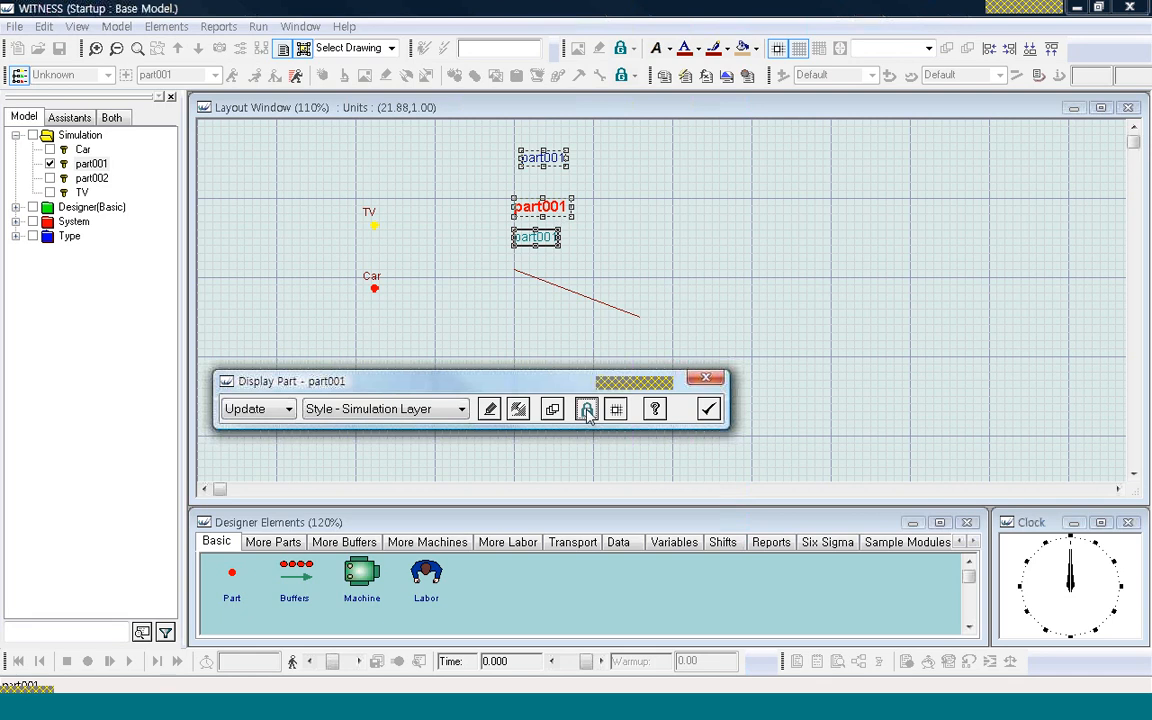
{"action": "left_click", "coordinate": [587, 410]}
{"action": "left_click", "coordinate": [587, 416]}
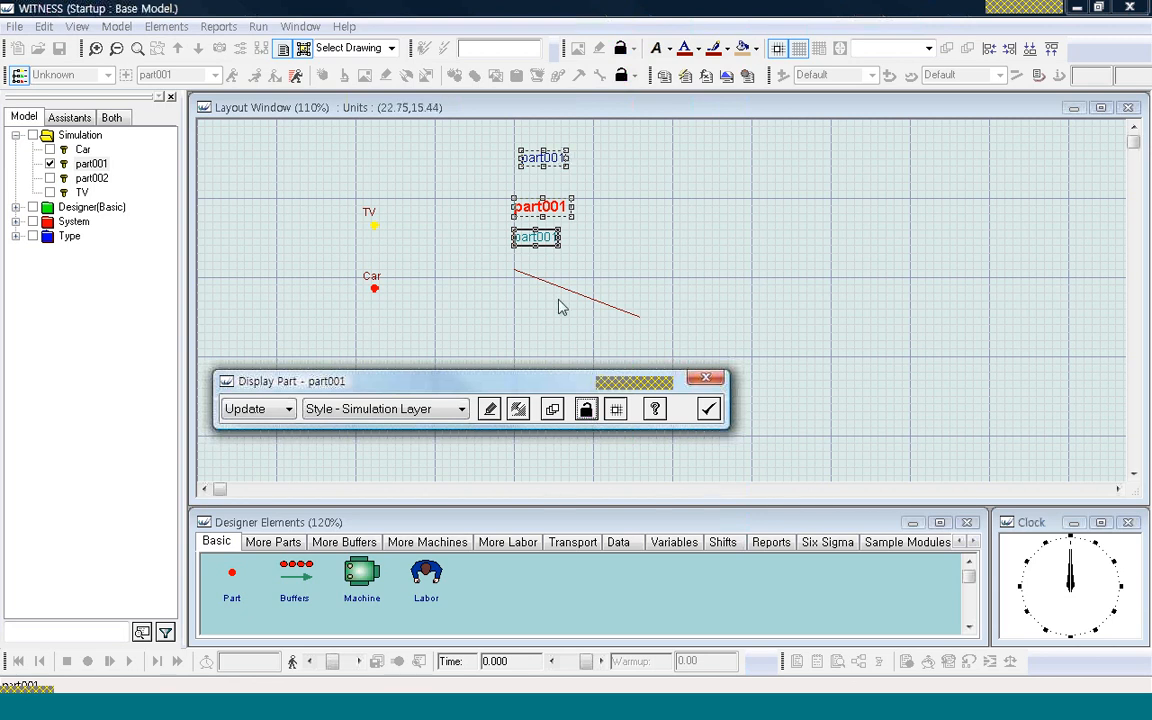
{"action": "left_click", "coordinate": [587, 410]}
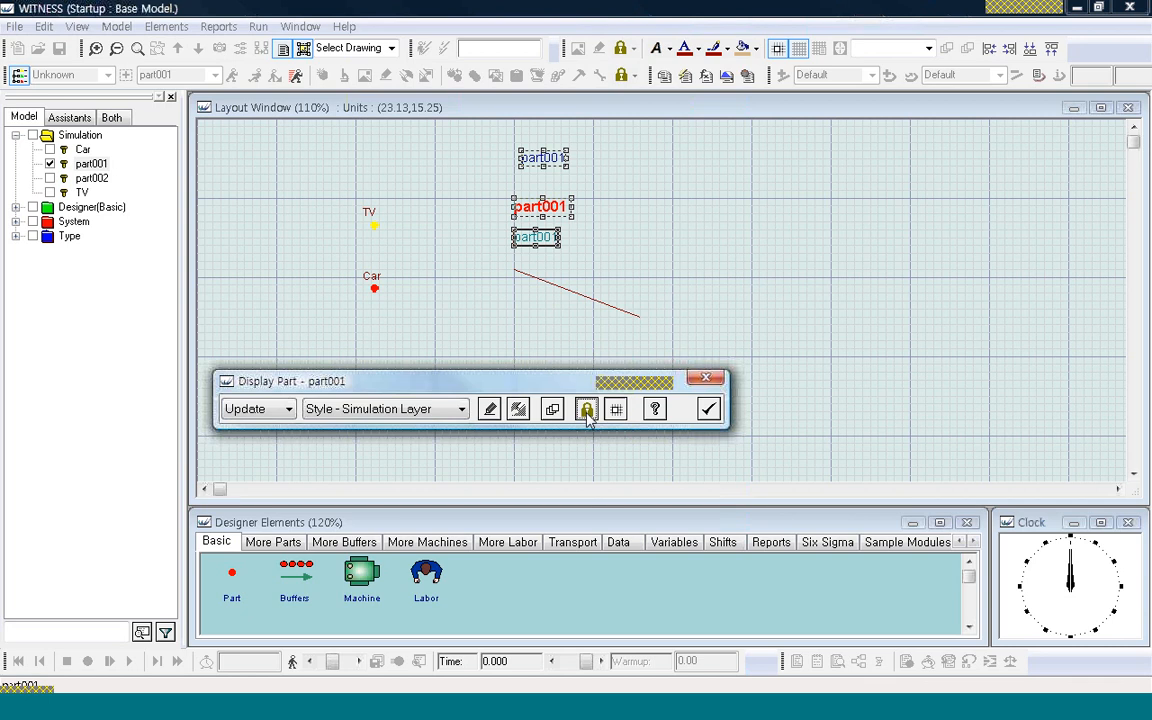
{"action": "left_click", "coordinate": [588, 416]}
{"action": "left_click", "coordinate": [588, 411]}
{"action": "left_click", "coordinate": [588, 411]}
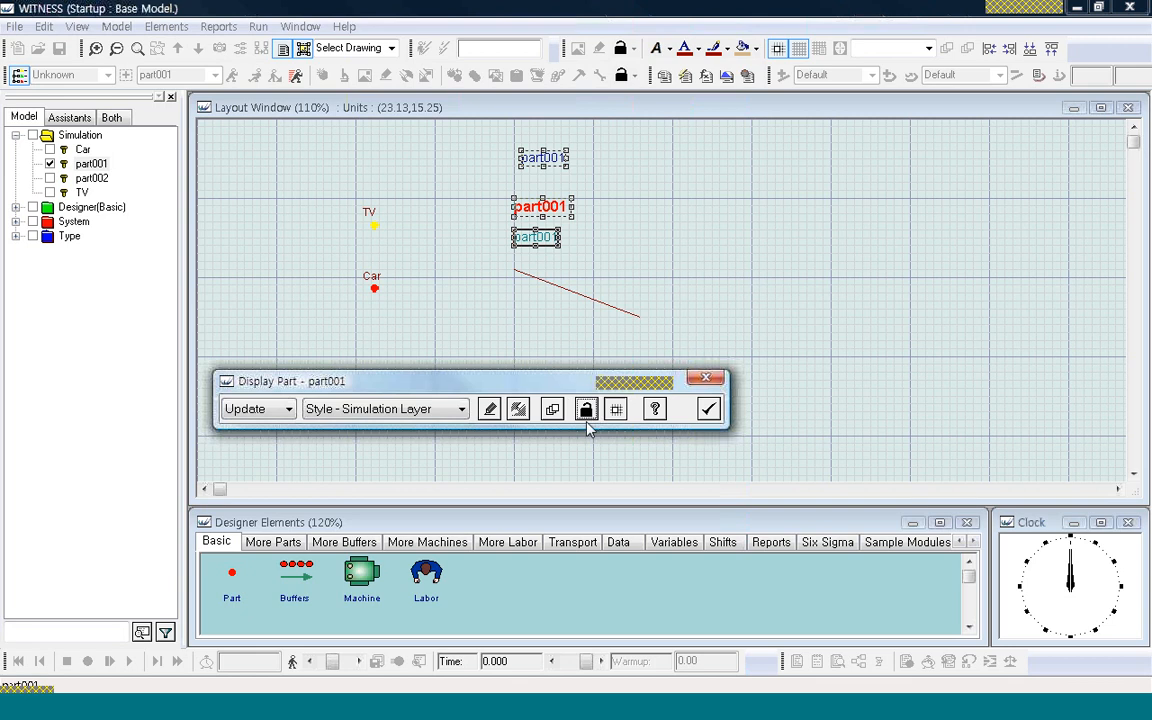
{"action": "left_click", "coordinate": [708, 406]}
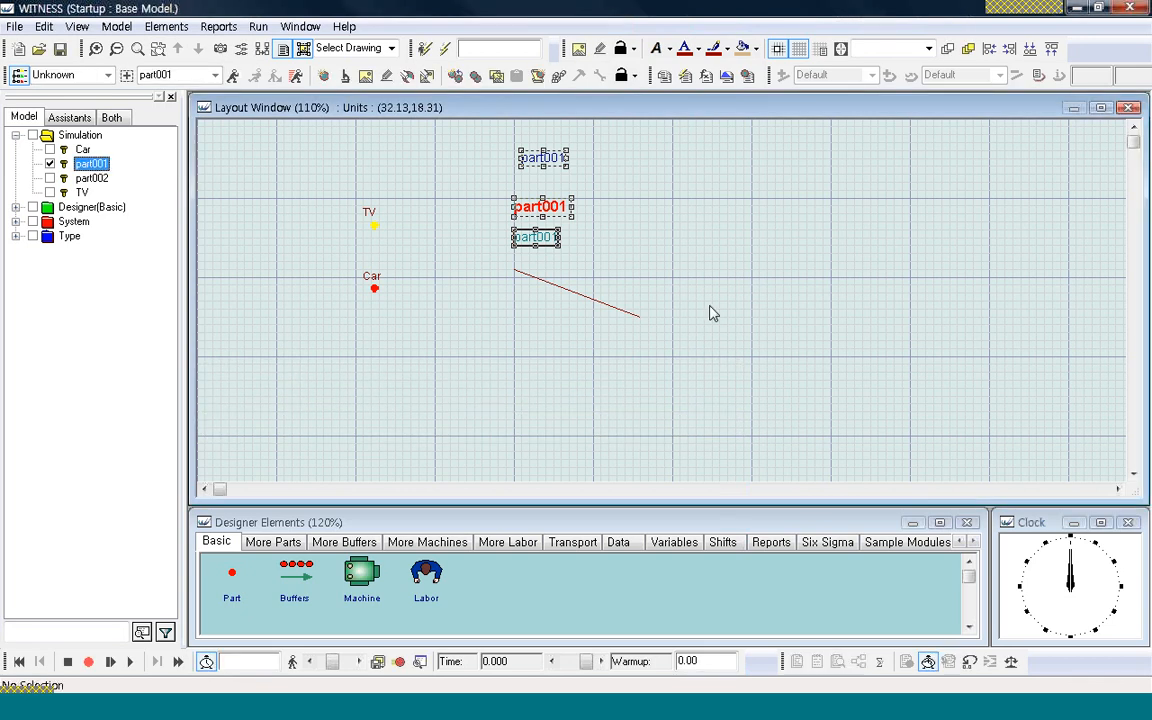
Step: Move part001's dark blue name slightly down and to the left on its own, and select the red name
{"action": "left_click_drag", "start_coordinate": [553, 167], "coordinate": [625, 158]}
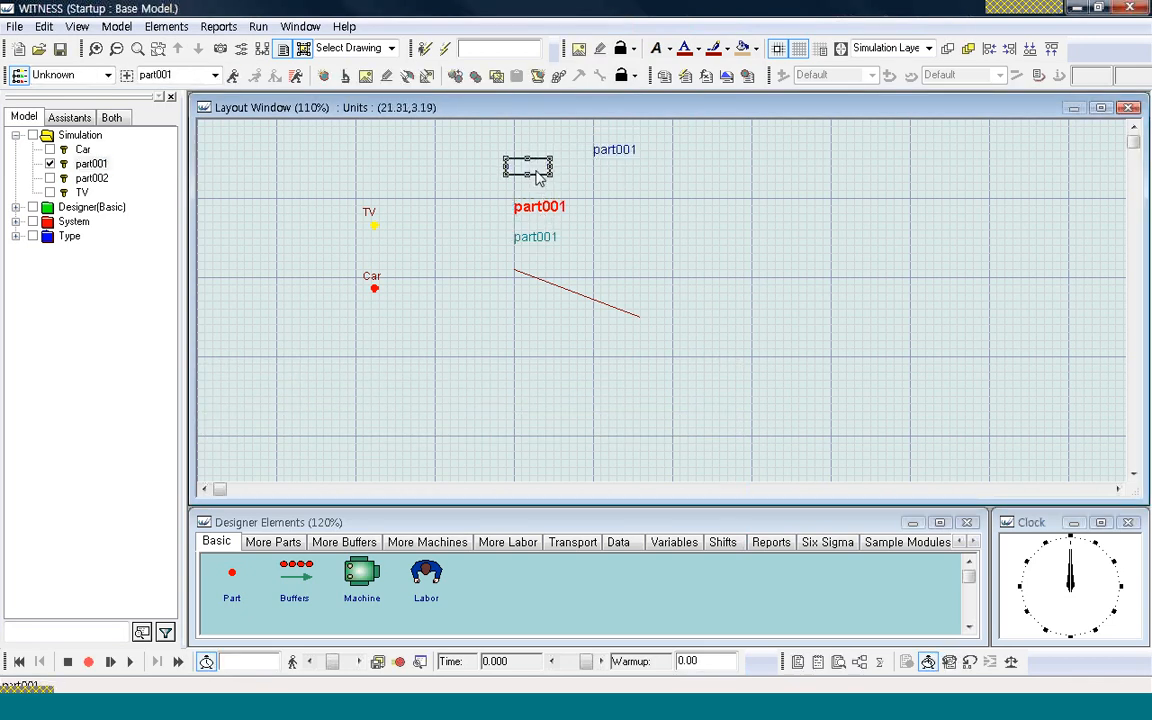
{"action": "left_click_drag", "start_coordinate": [538, 177], "coordinate": [560, 214]}
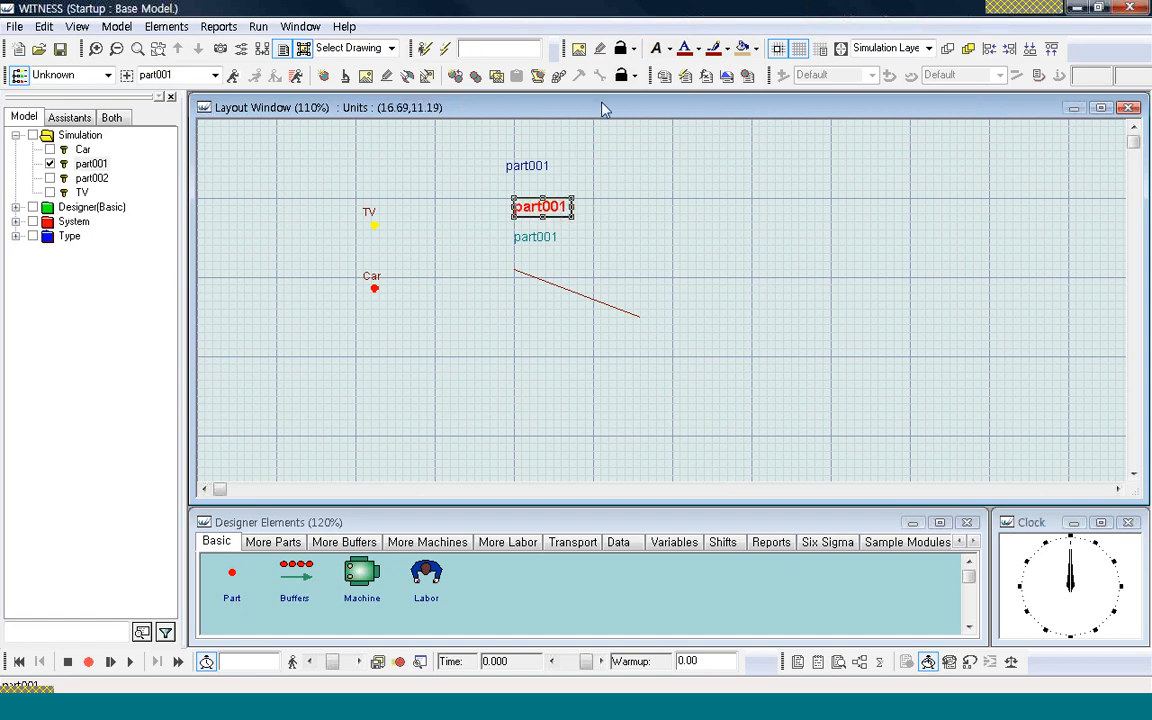
Step: Apply Element Lock to part001 and move all its display items together slightly down and to the right
{"action": "left_click", "coordinate": [632, 78]}
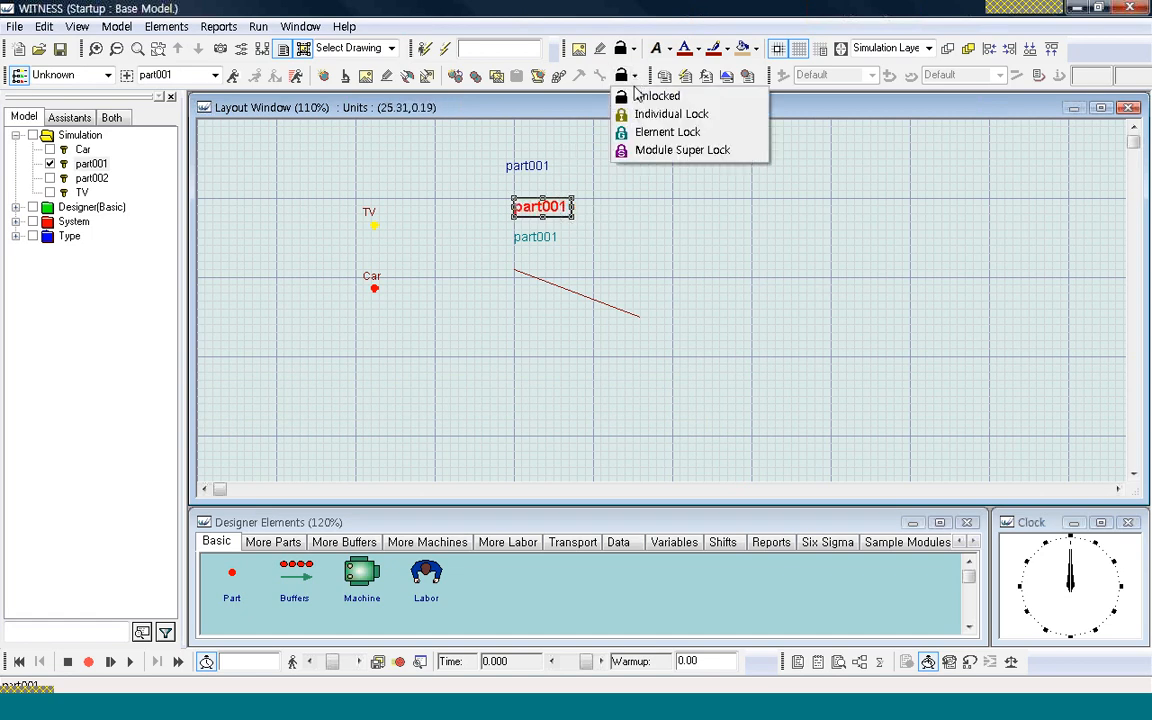
{"action": "left_click", "coordinate": [635, 130]}
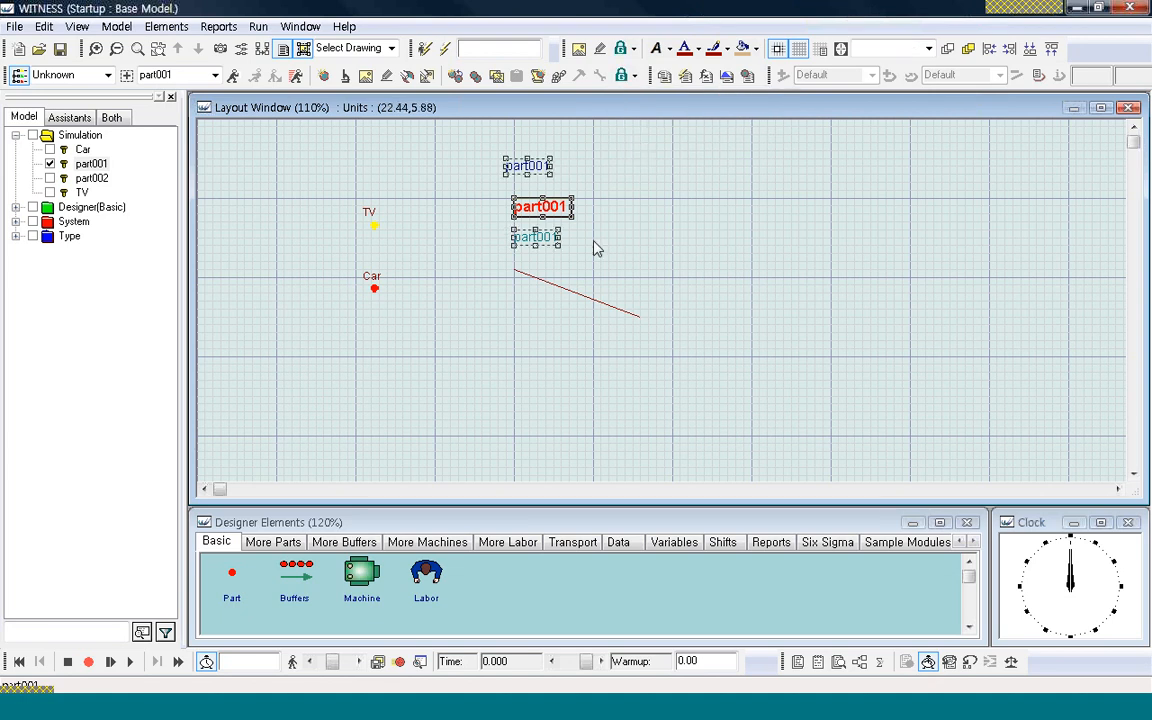
{"action": "left_click_drag", "start_coordinate": [553, 209], "coordinate": [661, 210]}
{"action": "left_click_drag", "start_coordinate": [530, 221], "coordinate": [563, 249]}
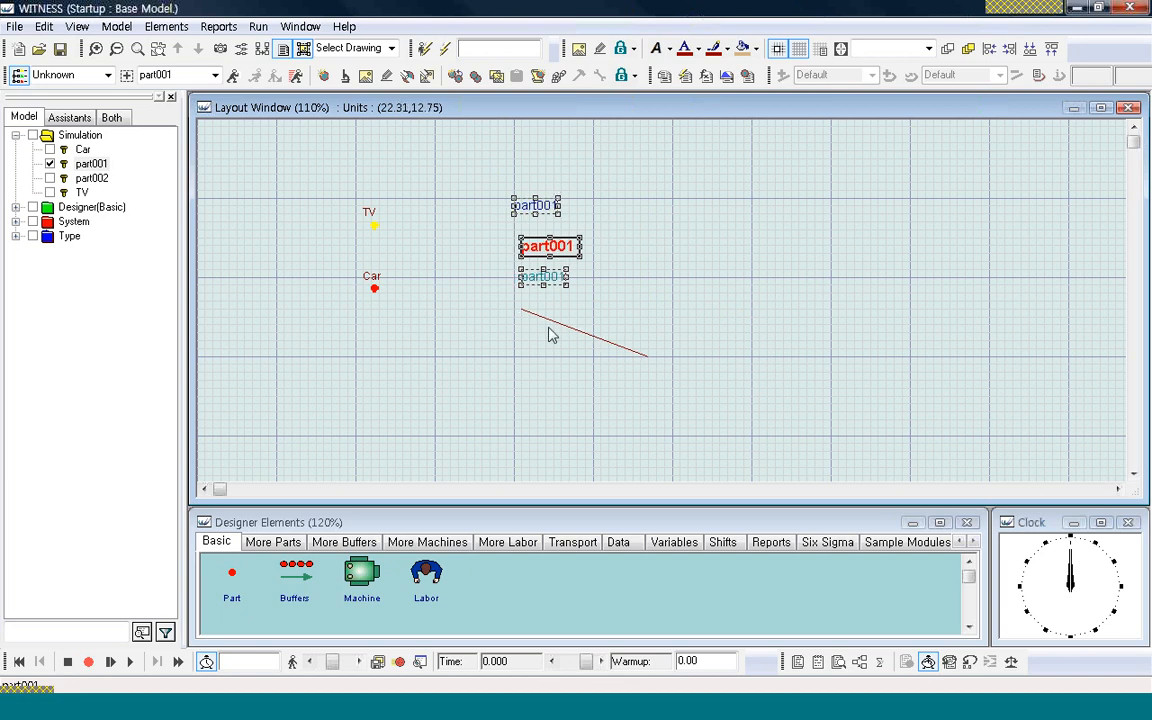
Step: Review the available lock modes, deselect part001, and set the lock mode to Individual Lock
{"action": "left_click", "coordinate": [634, 78]}
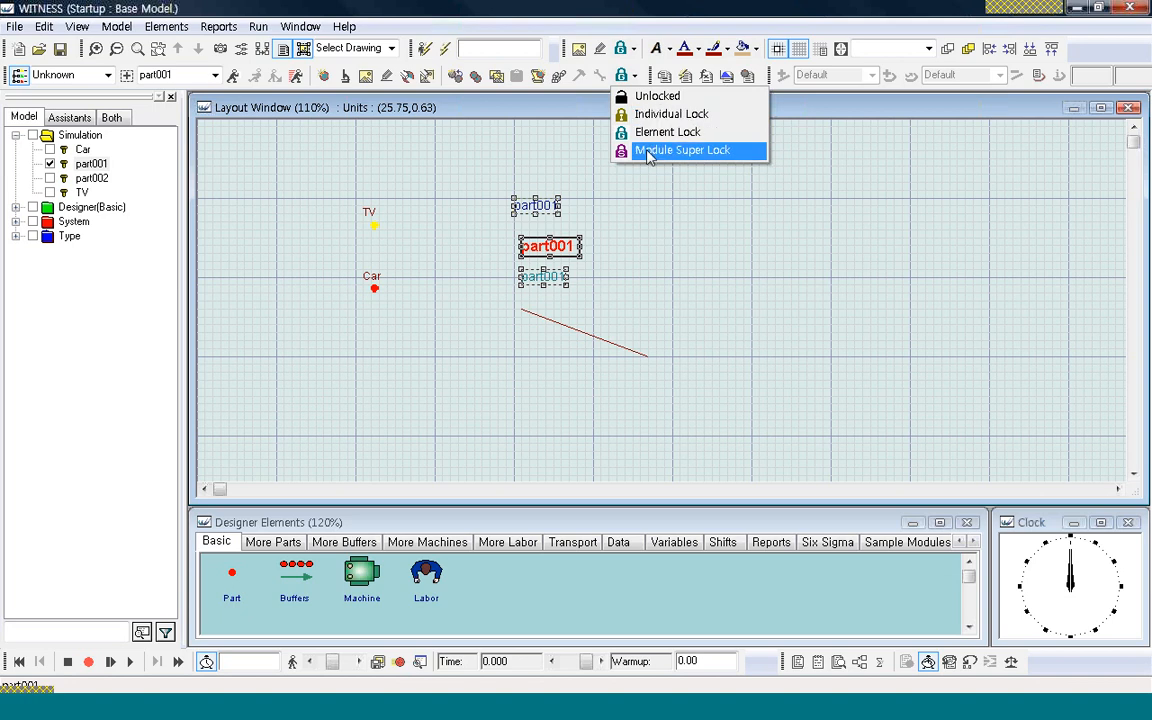
{"action": "left_click", "coordinate": [557, 256]}
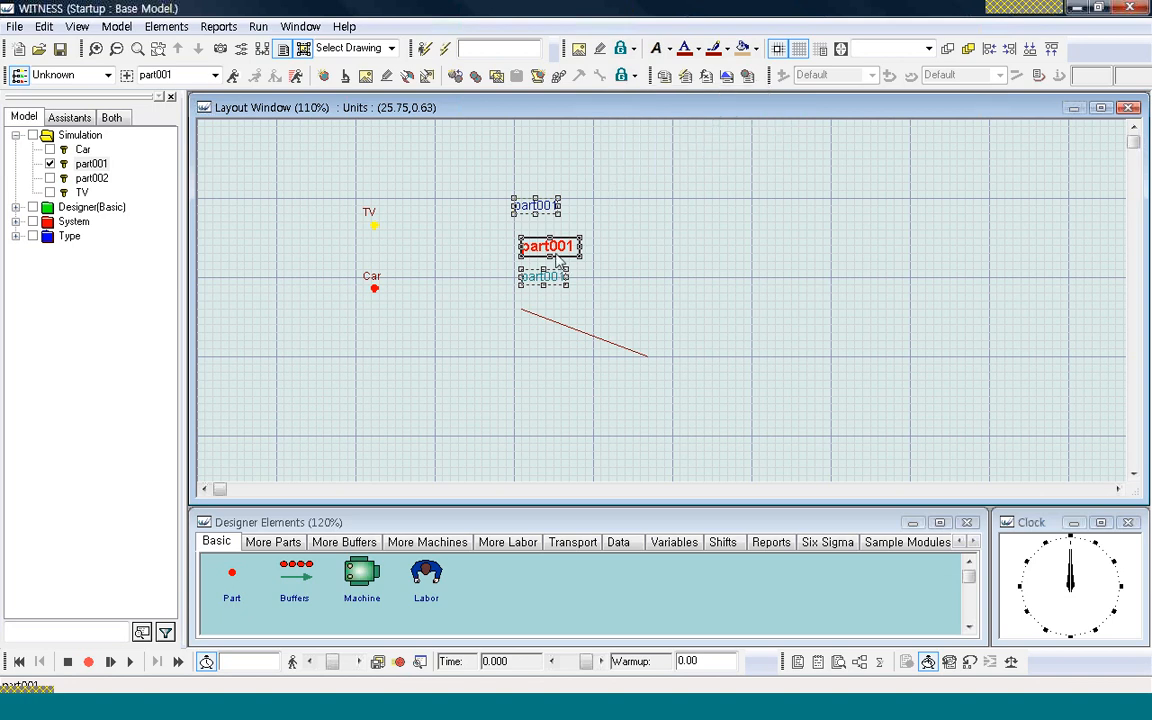
{"action": "left_click", "coordinate": [634, 257]}
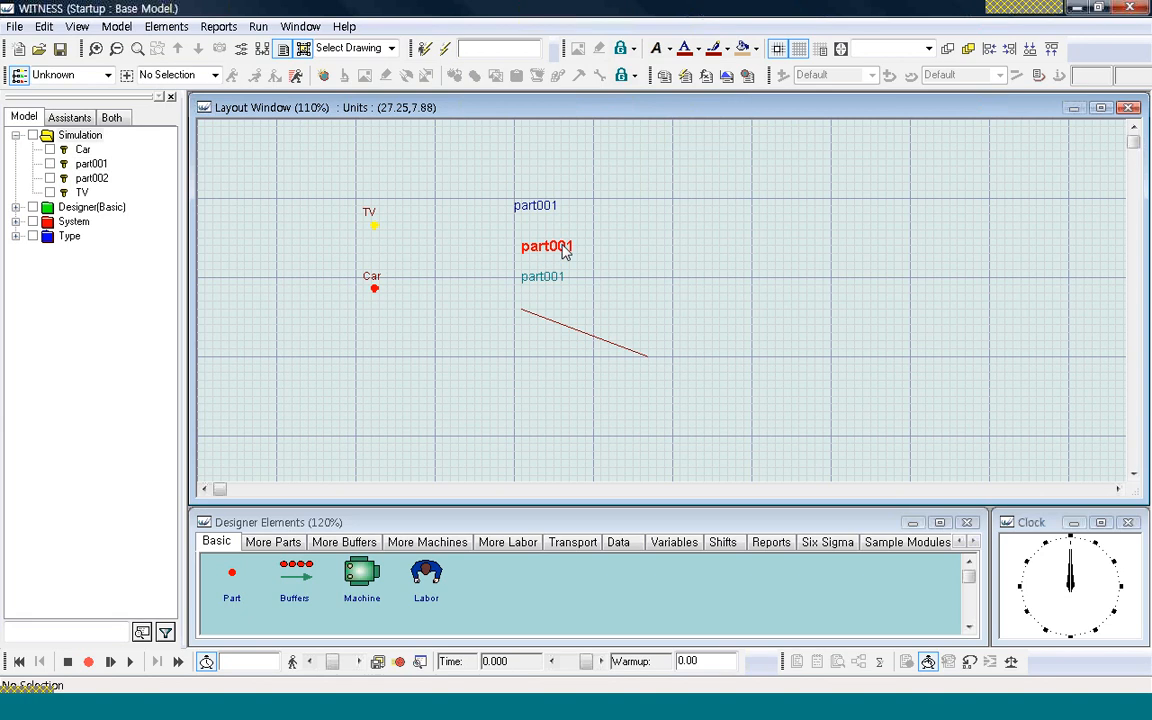
{"action": "left_click", "coordinate": [627, 75]}
{"action": "left_click", "coordinate": [637, 113]}
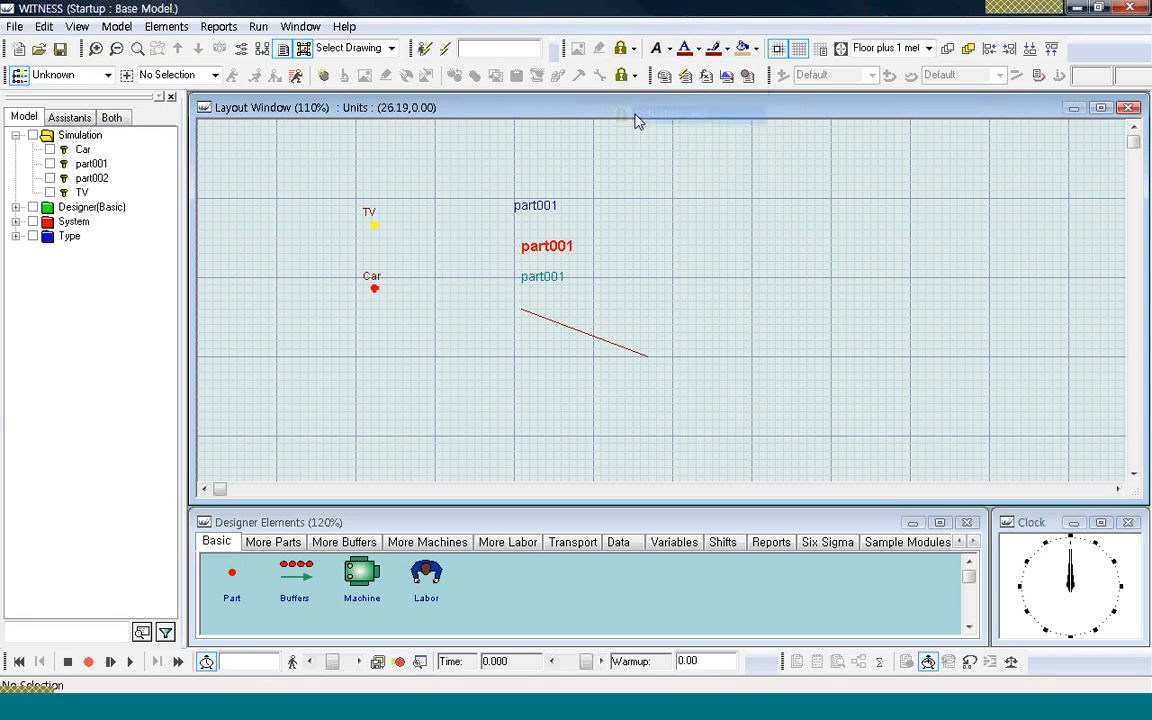
Step: Turn off snapping from the dark blue name's display editor, close the editor, and move part001's red name freely a little to the right
{"action": "left_click", "coordinate": [543, 206]}
{"action": "right_click", "coordinate": [550, 206]}
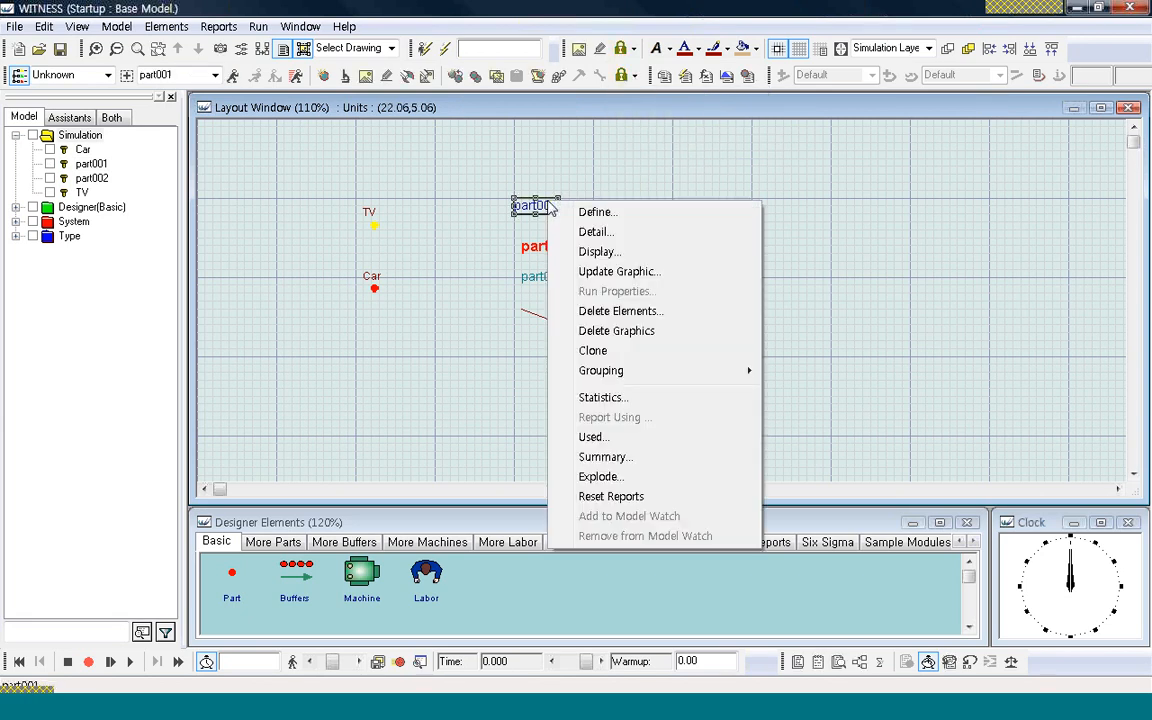
{"action": "left_click", "coordinate": [605, 251]}
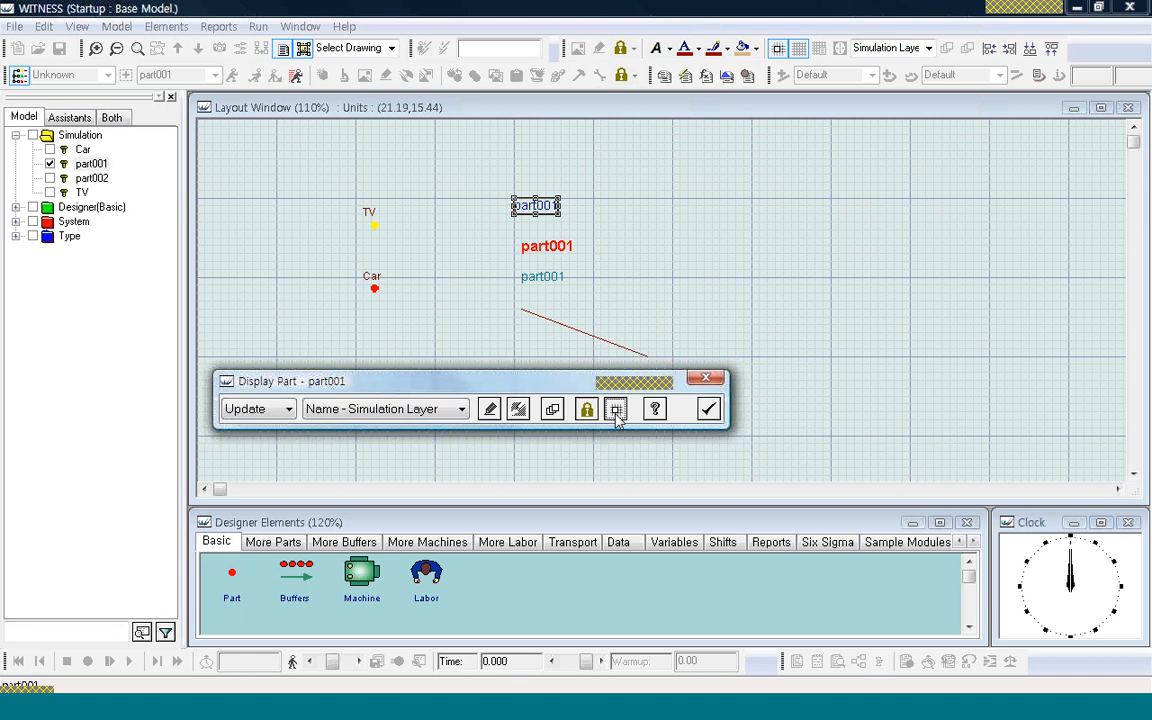
{"action": "left_click", "coordinate": [616, 414]}
{"action": "left_click", "coordinate": [708, 408]}
{"action": "left_click", "coordinate": [540, 250]}
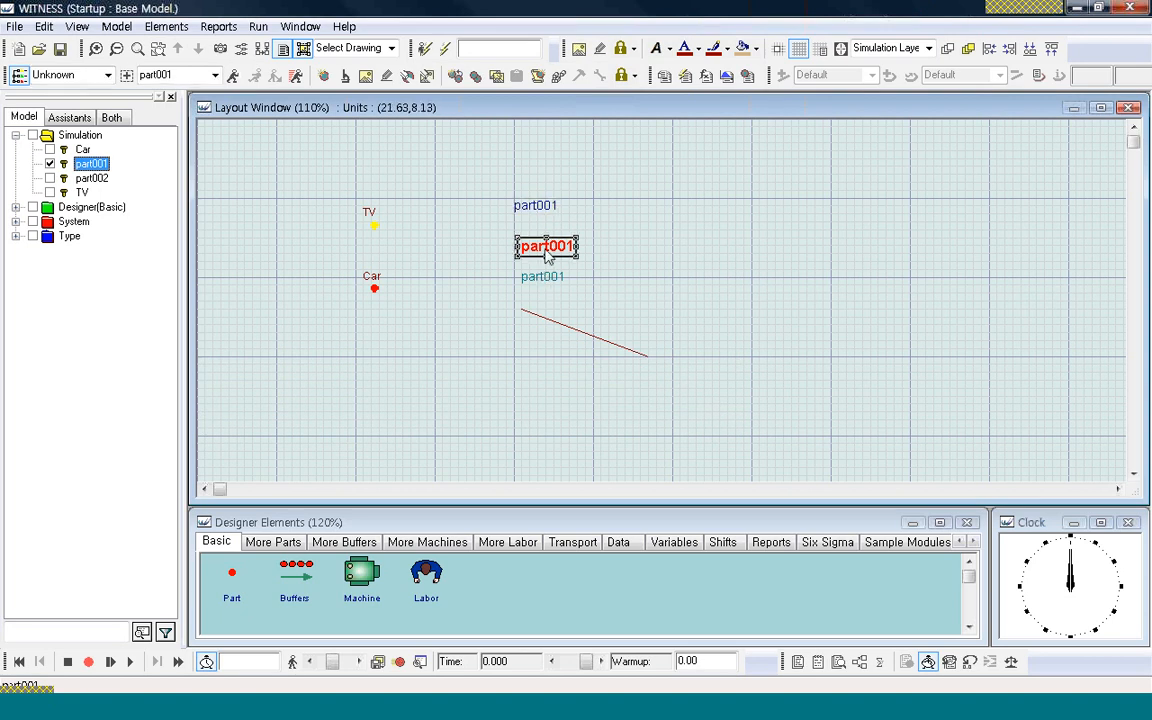
{"action": "mouse_move", "coordinate": [540, 254]}
{"action": "left_mouse_down"}
{"action": "mouse_move", "coordinate": [567, 249]}
{"action": "mouse_move", "coordinate": [556, 248]}
{"action": "left_mouse_up"}
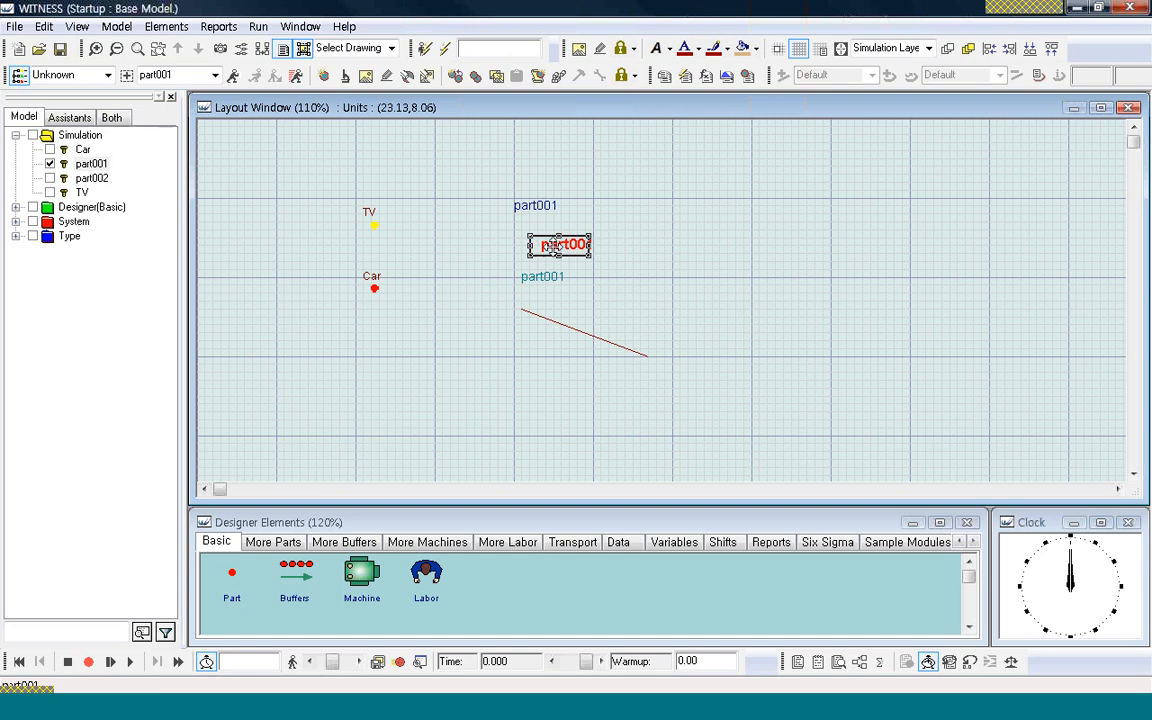
Step: Turn snapping back on and move part001's red name left and back right along the grid
{"action": "left_click", "coordinate": [779, 53]}
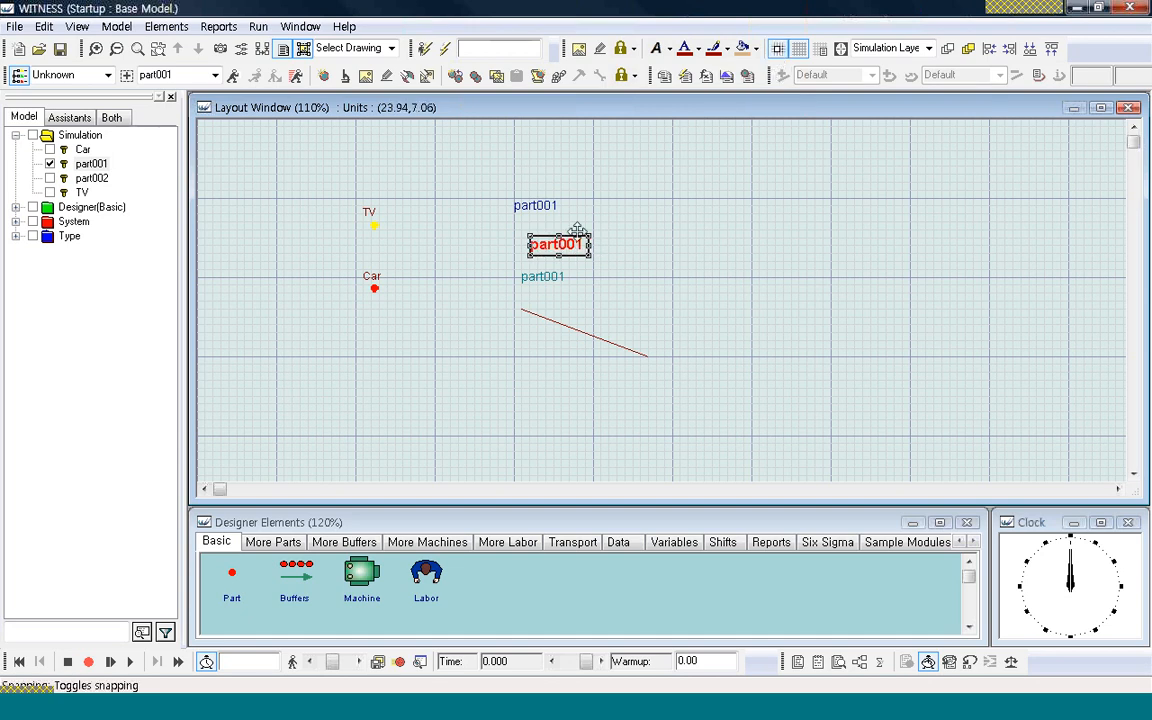
{"action": "left_click_drag", "start_coordinate": [560, 250], "coordinate": [543, 253]}
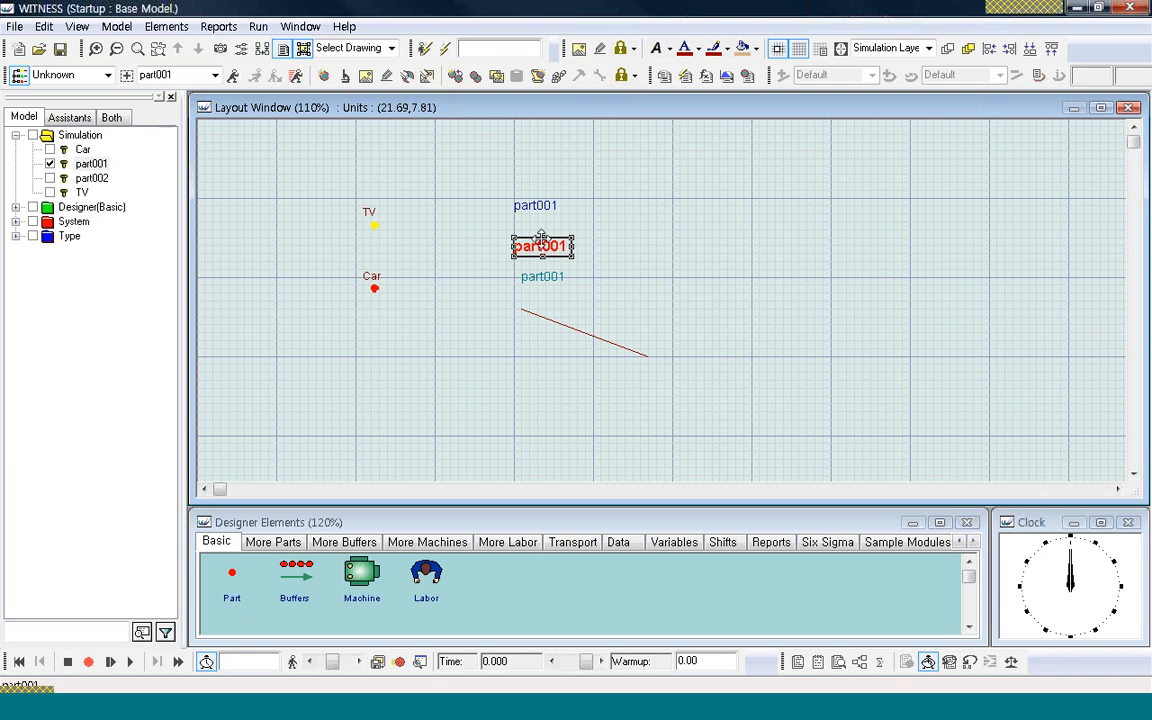
{"action": "left_click_drag", "start_coordinate": [545, 248], "coordinate": [556, 250]}
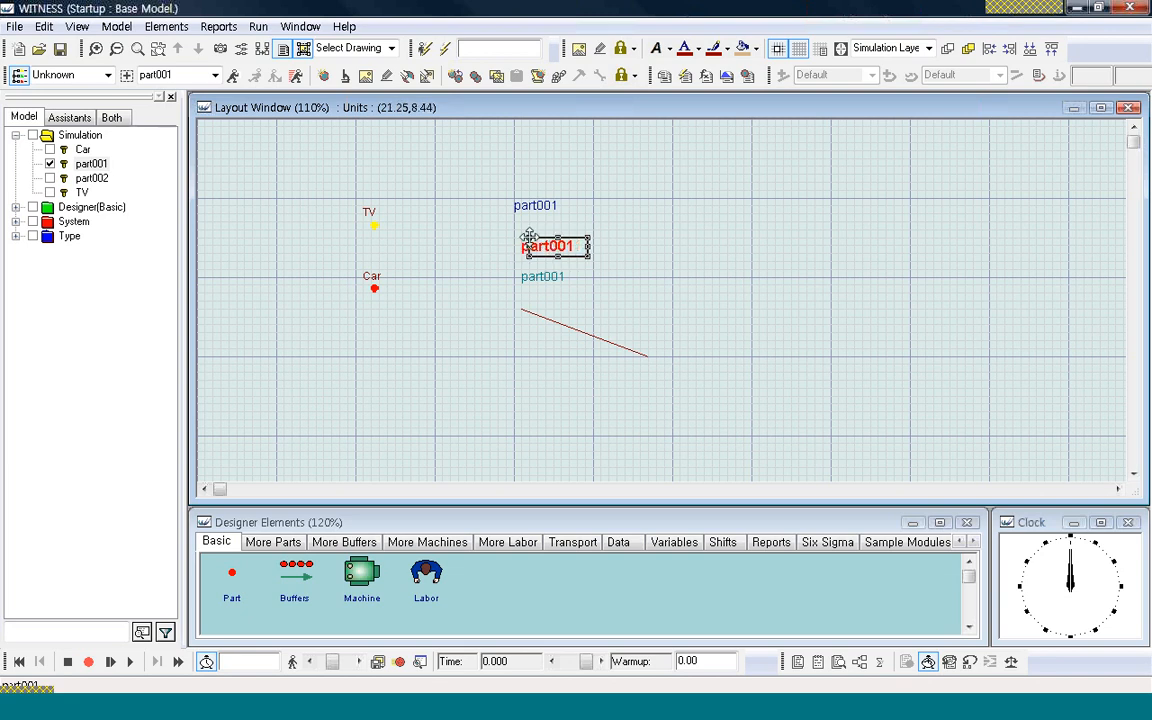
{"action": "left_click", "coordinate": [532, 210]}
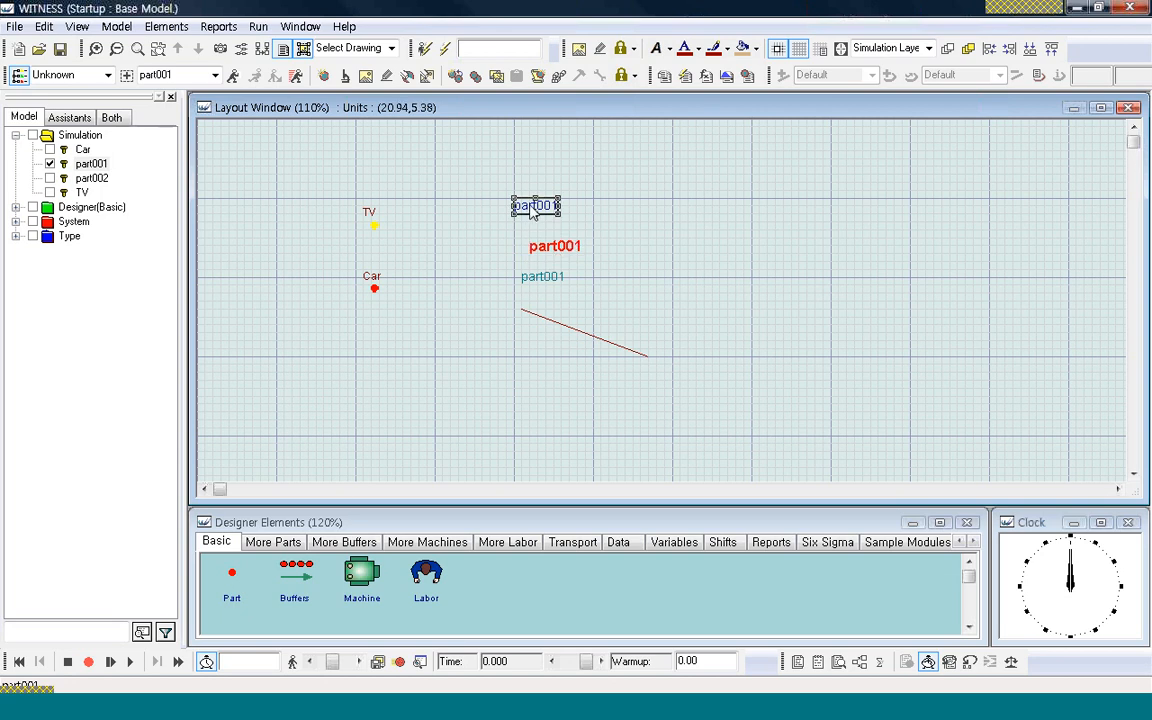
{"action": "double_click", "coordinate": [532, 210]}
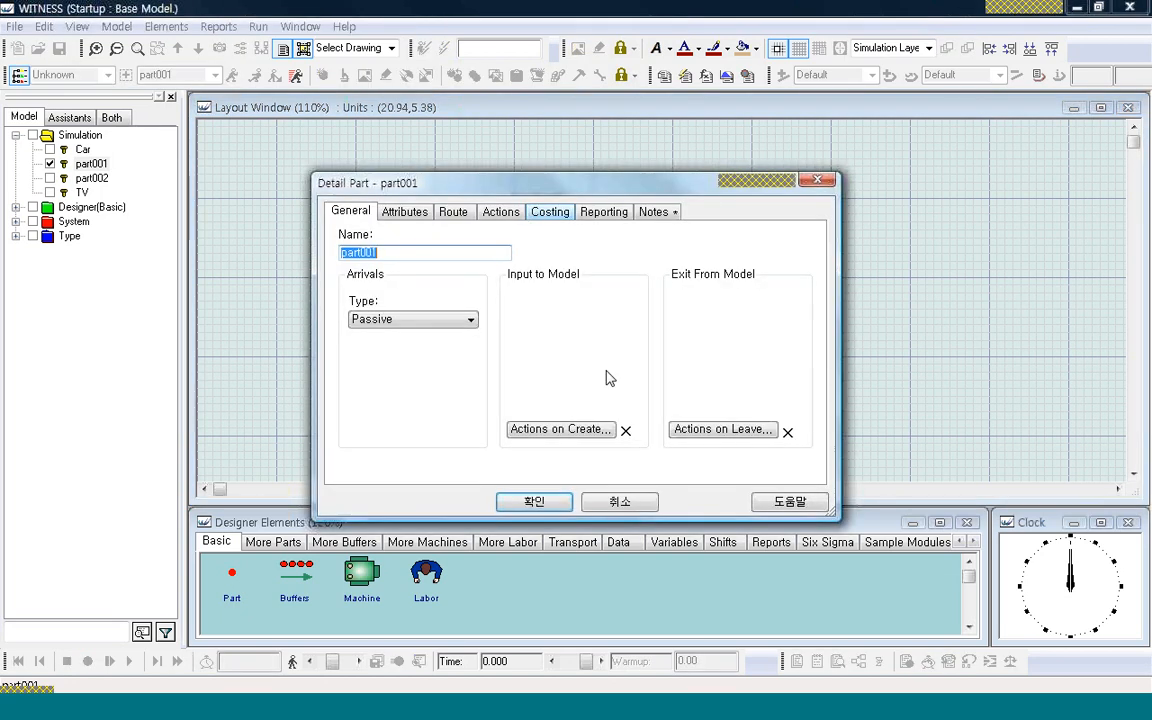
{"action": "left_click", "coordinate": [609, 501]}
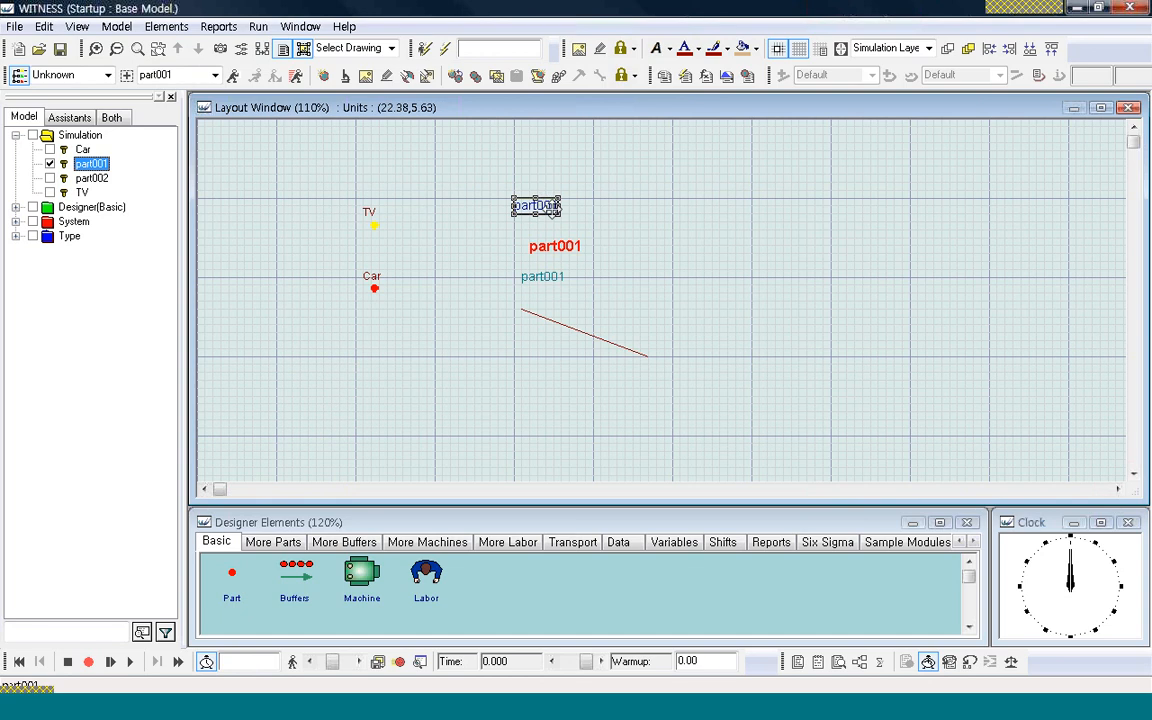
Step: Open the display editor for part001's red name, view its Display Bar help topic, and close the help window
{"action": "right_click", "coordinate": [561, 250]}
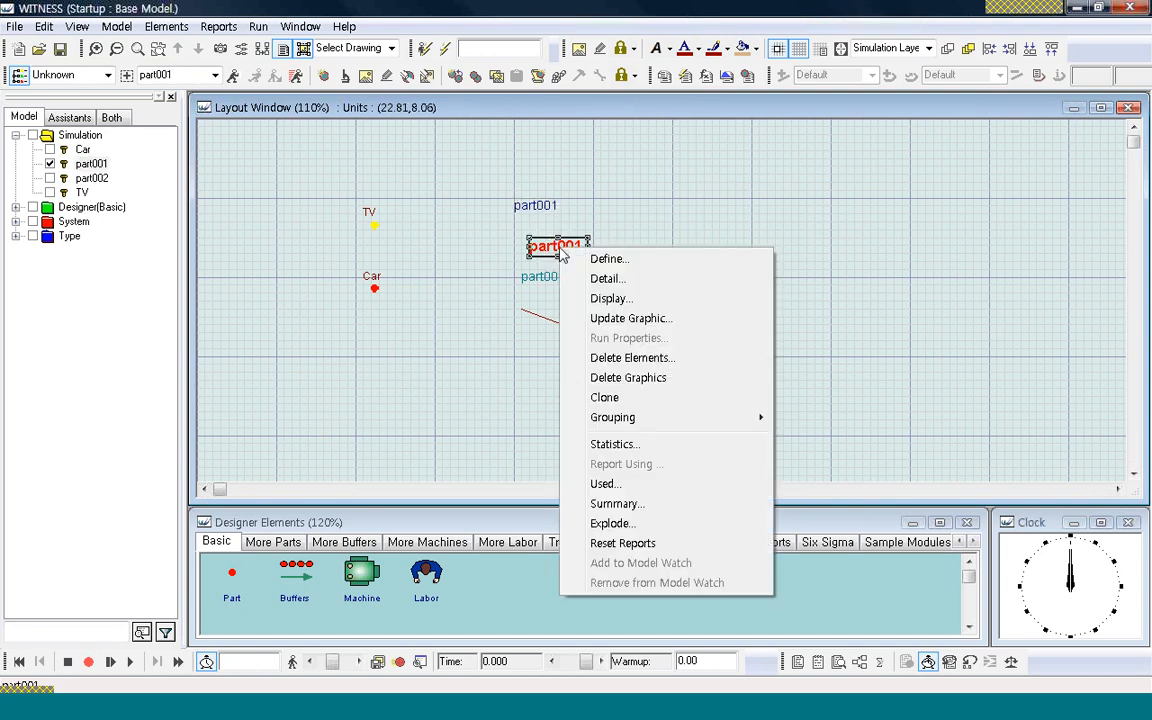
{"action": "left_click", "coordinate": [640, 308]}
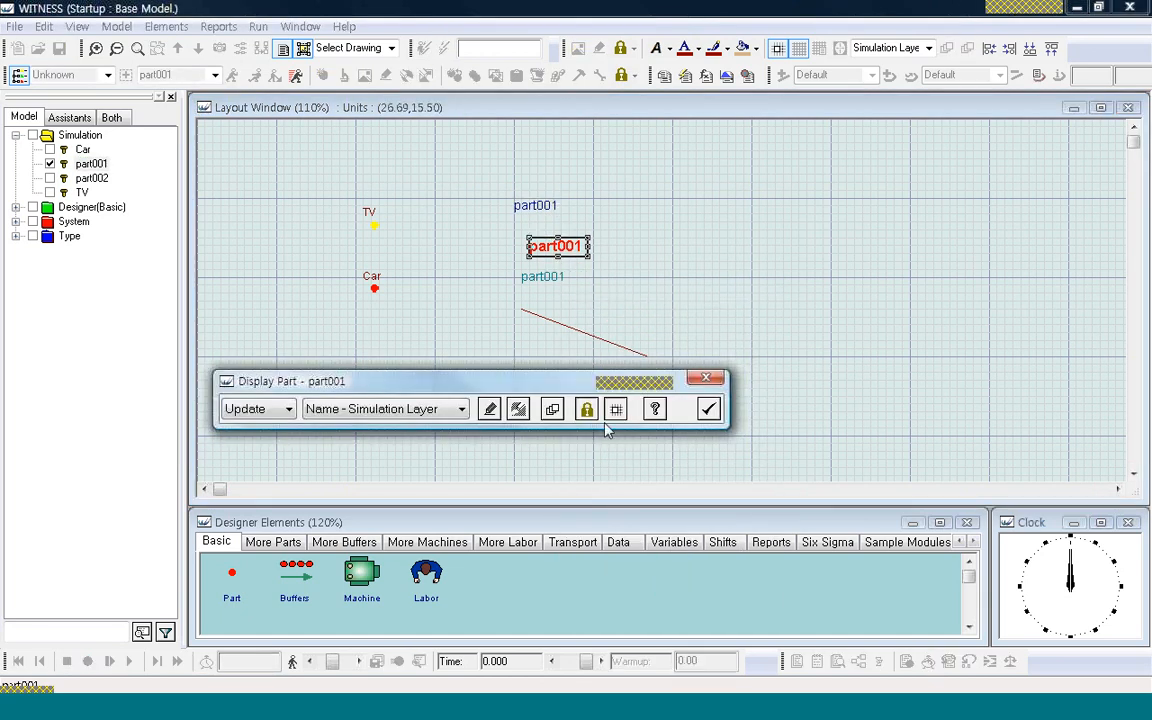
{"action": "left_click", "coordinate": [656, 411]}
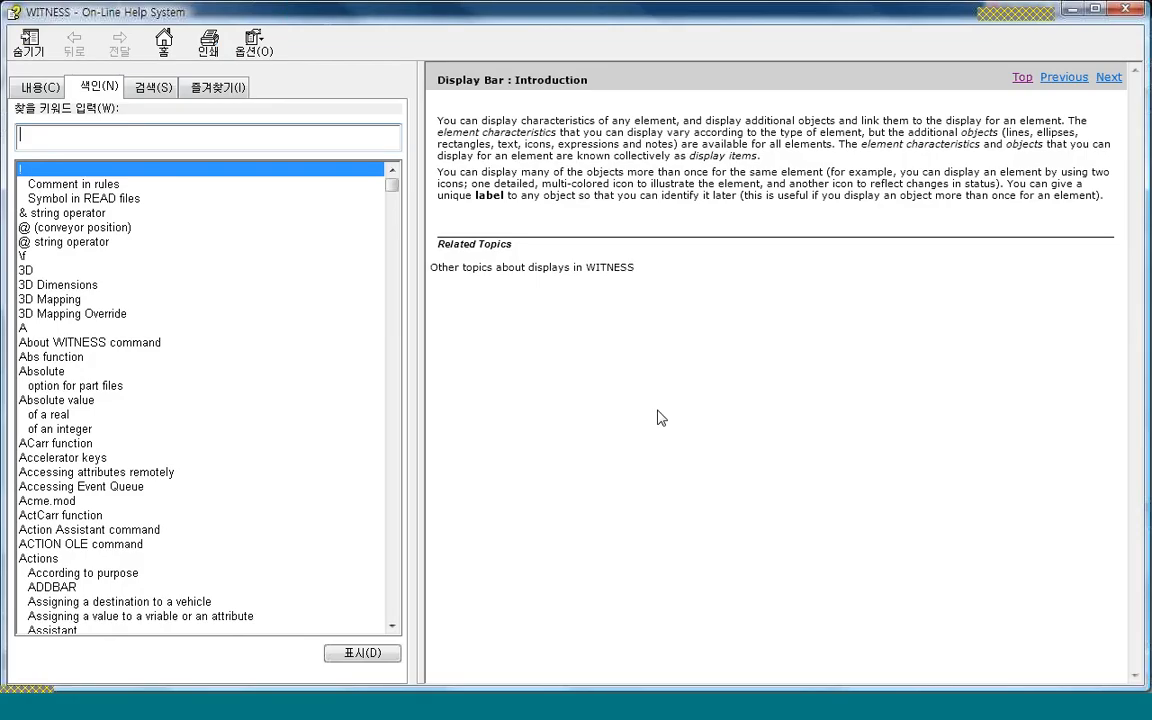
{"action": "left_click", "coordinate": [1126, 10]}
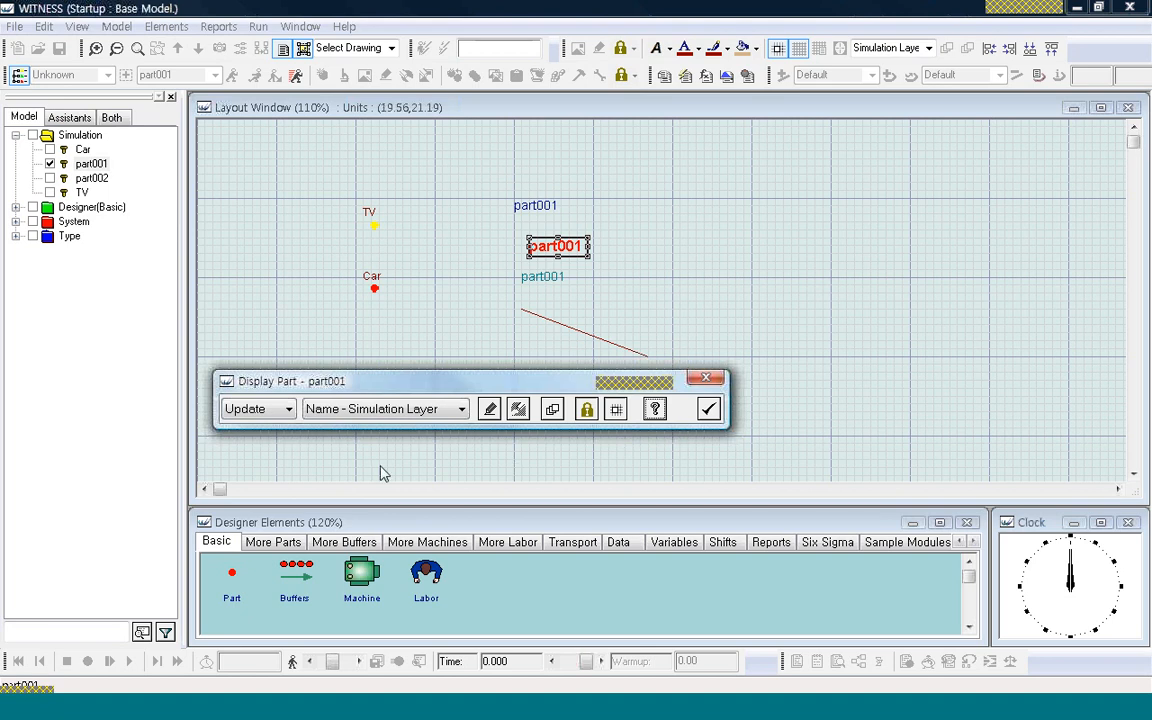
Step: Switch part001's display editor to Draw mode and review the item types that can be drawn
{"action": "left_click", "coordinate": [289, 410]}
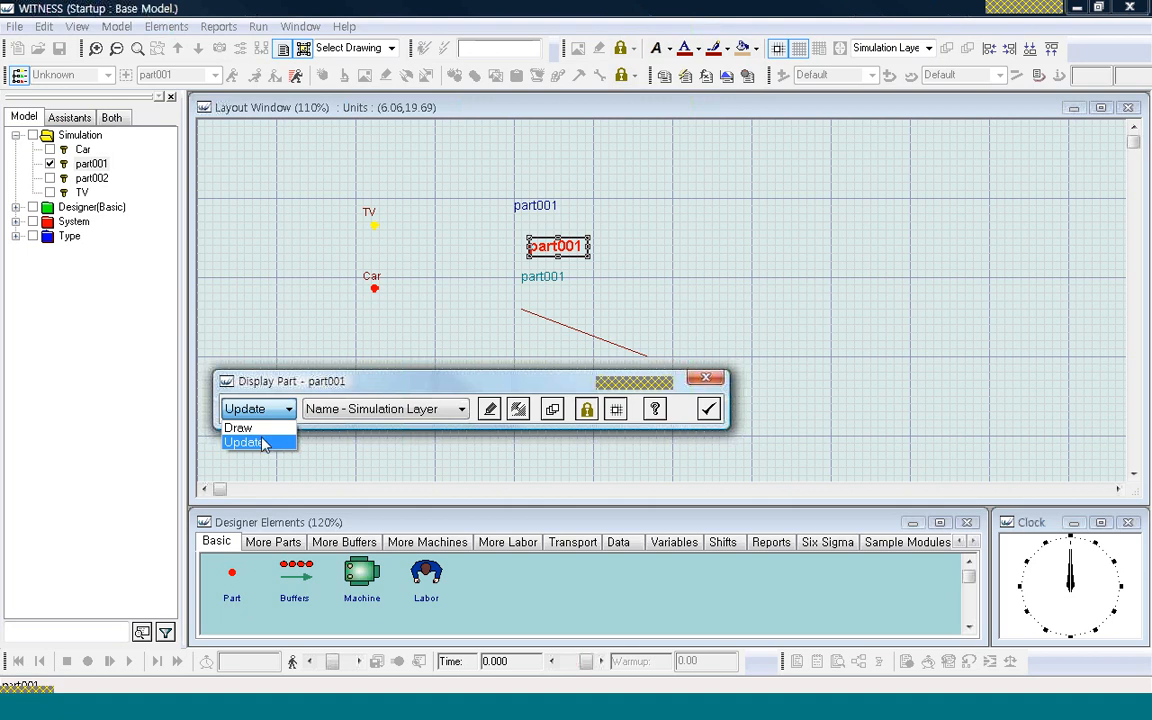
{"action": "left_click", "coordinate": [260, 429]}
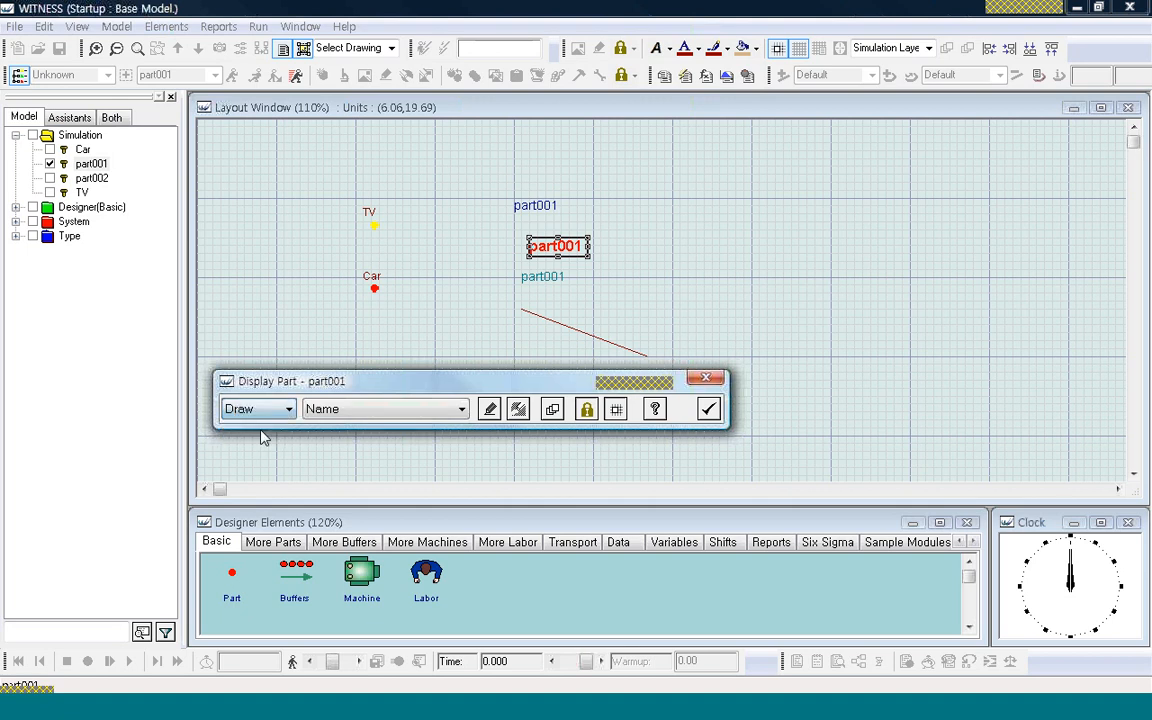
{"action": "left_click", "coordinate": [461, 409]}
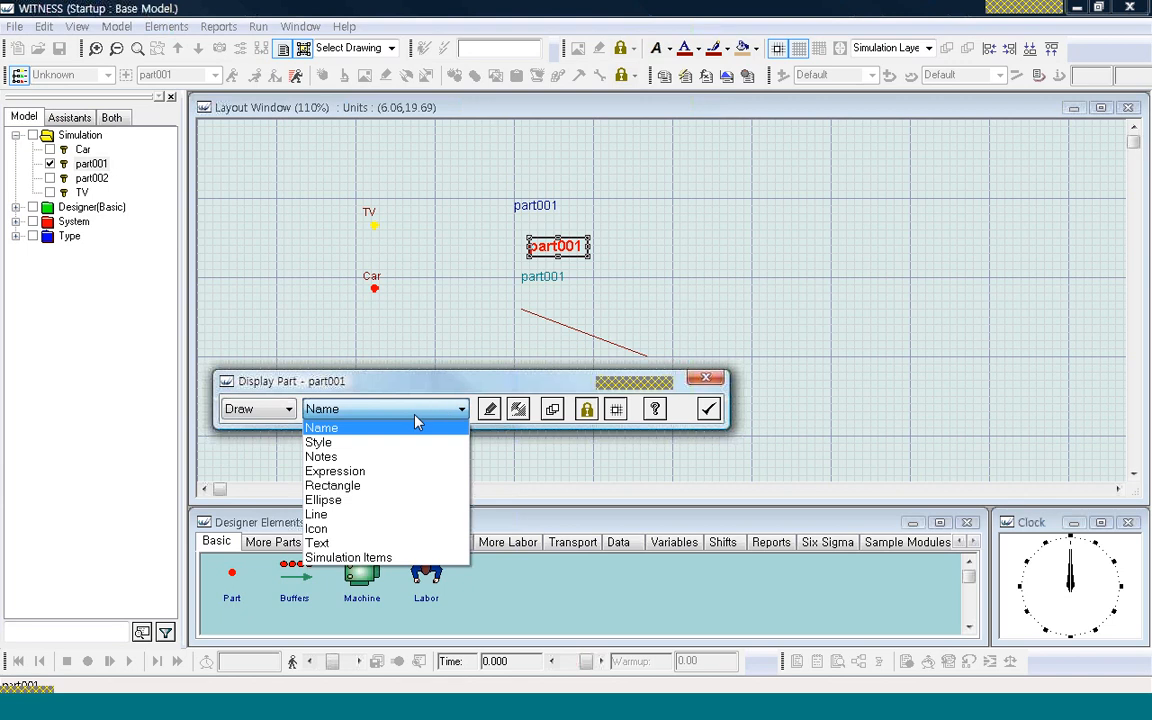
{"action": "left_click", "coordinate": [290, 416]}
{"action": "left_click", "coordinate": [290, 415]}
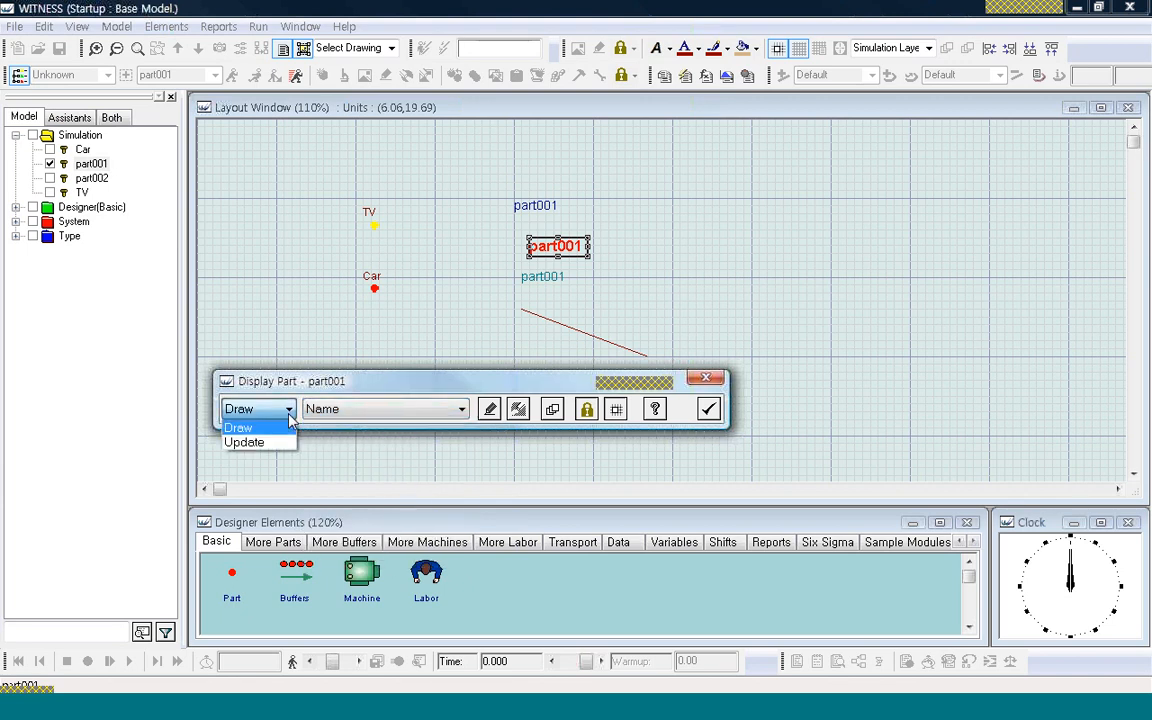
Step: In Update mode, choose part001's line on the Floor plus 1 meter layer and set its colour to yellow
{"action": "left_click", "coordinate": [244, 442]}
{"action": "left_click", "coordinate": [462, 409]}
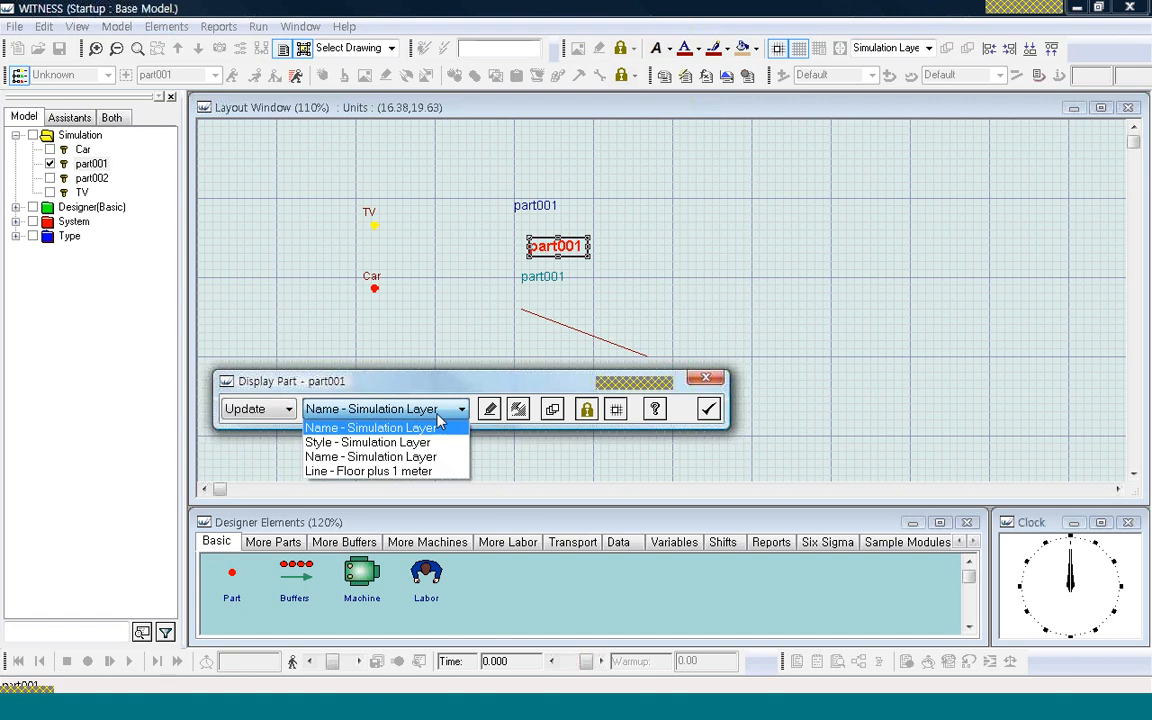
{"action": "left_click", "coordinate": [400, 471]}
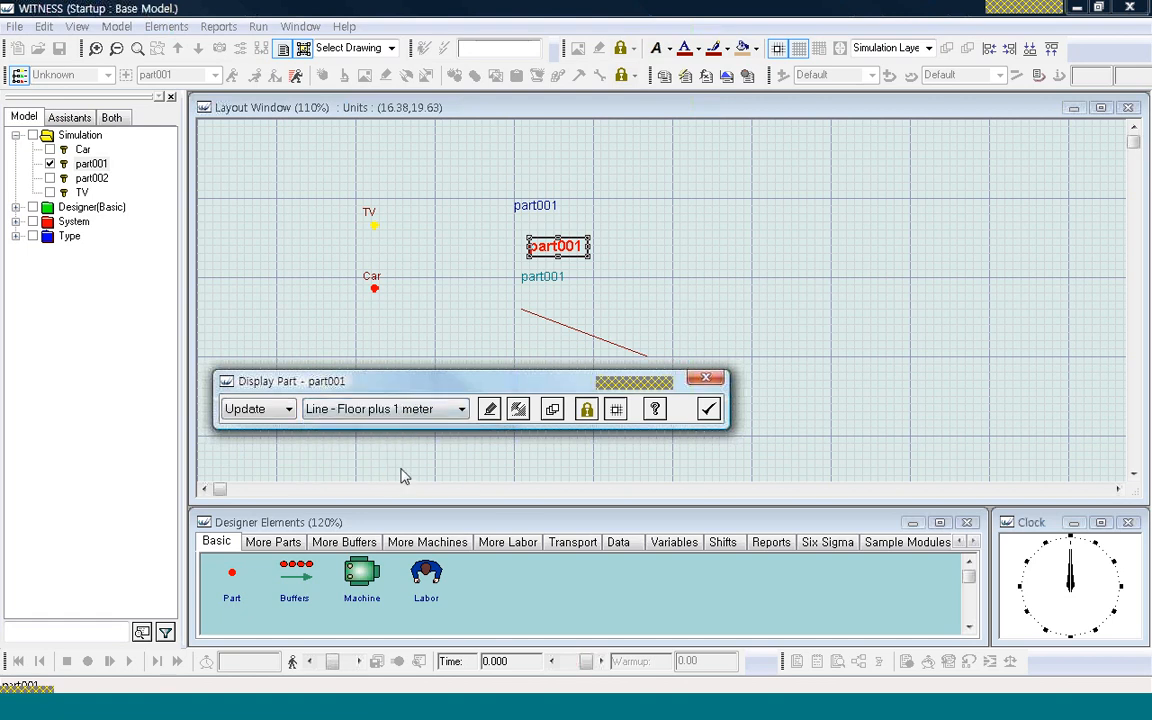
{"action": "left_click", "coordinate": [488, 414]}
{"action": "left_click", "coordinate": [456, 266]}
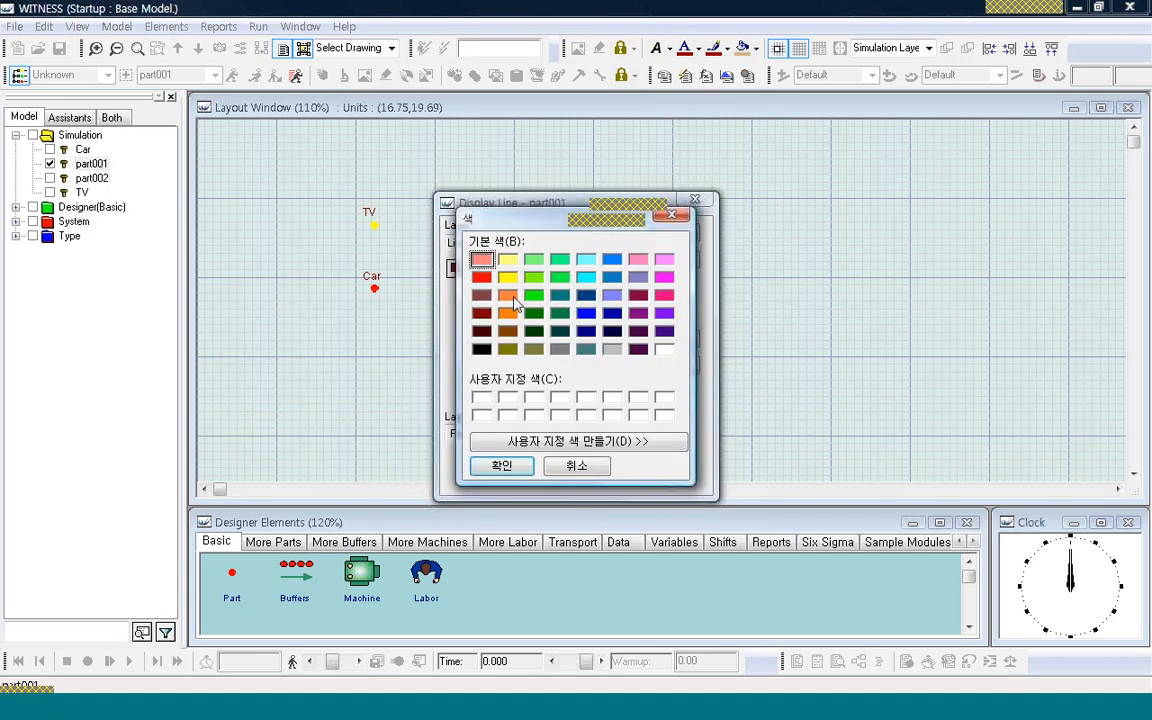
{"action": "left_click", "coordinate": [508, 277]}
{"action": "left_click", "coordinate": [502, 466]}
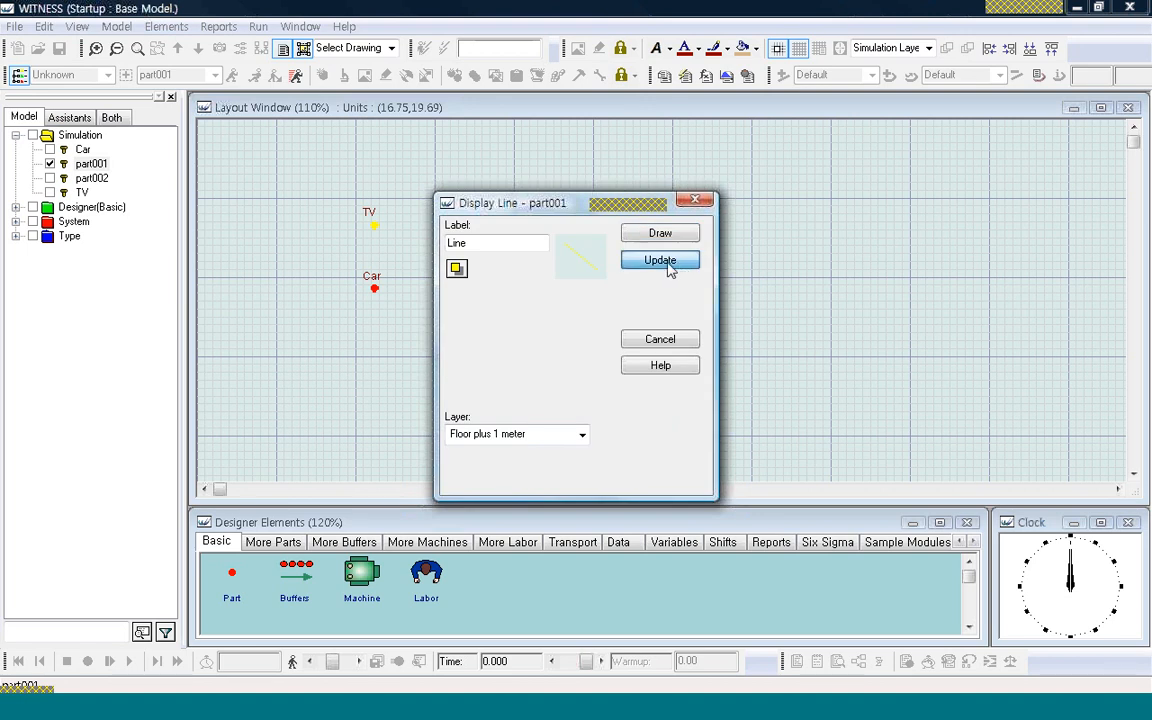
Step: Keep the line on the Floor plus 1 meter layer, apply the update, and close the display editor
{"action": "left_click", "coordinate": [582, 437]}
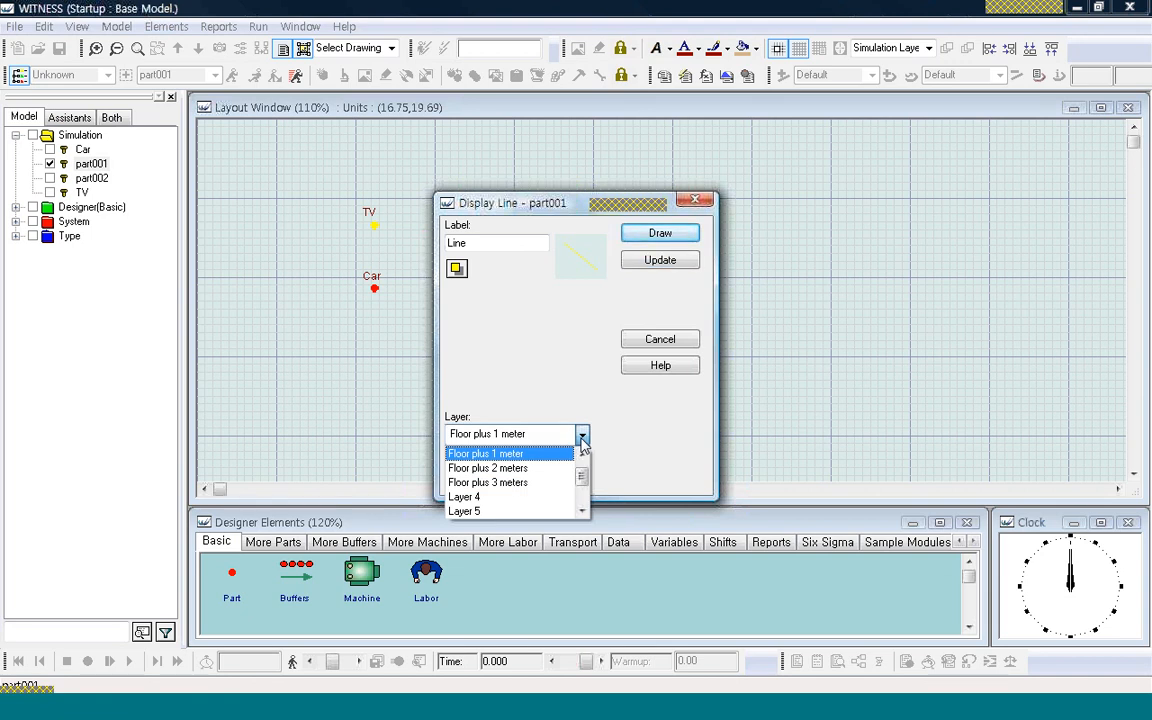
{"action": "left_click", "coordinate": [583, 442]}
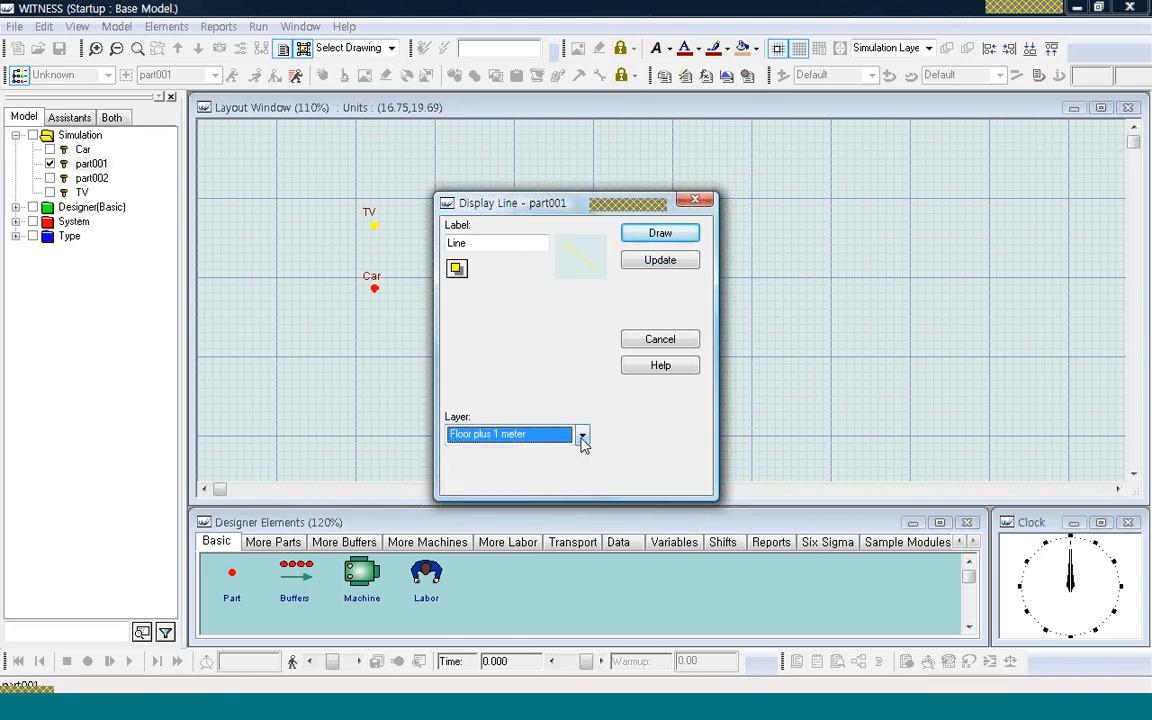
{"action": "left_click", "coordinate": [660, 232]}
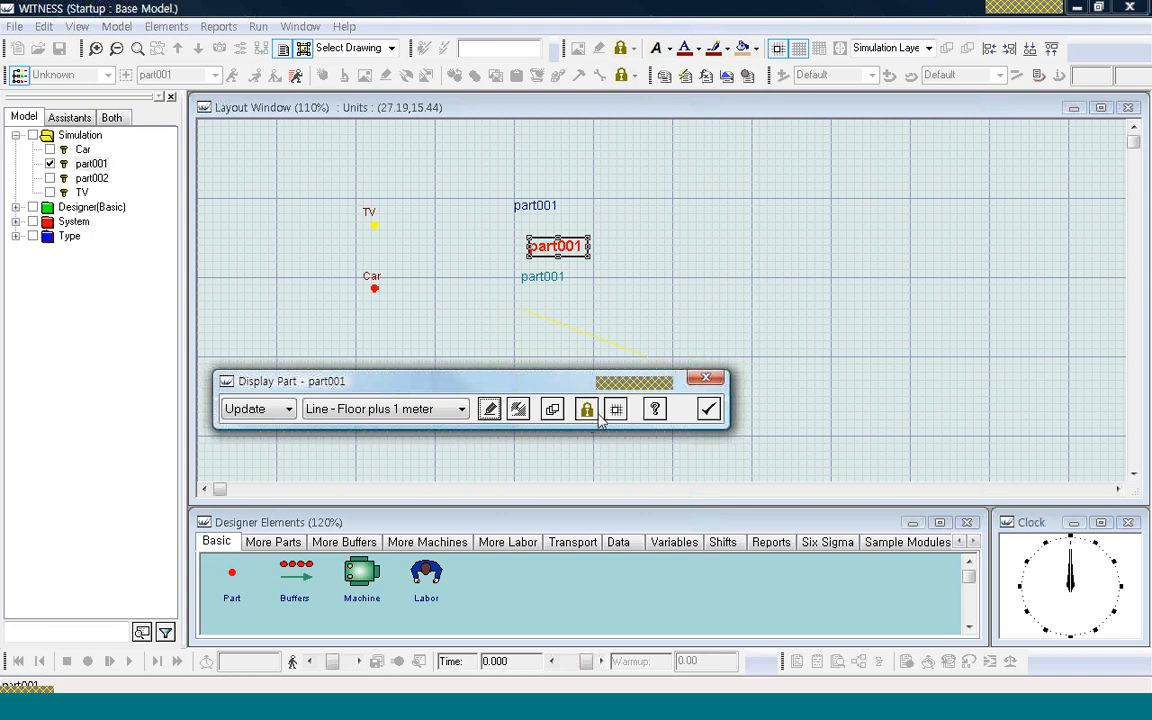
{"action": "left_click", "coordinate": [708, 409]}
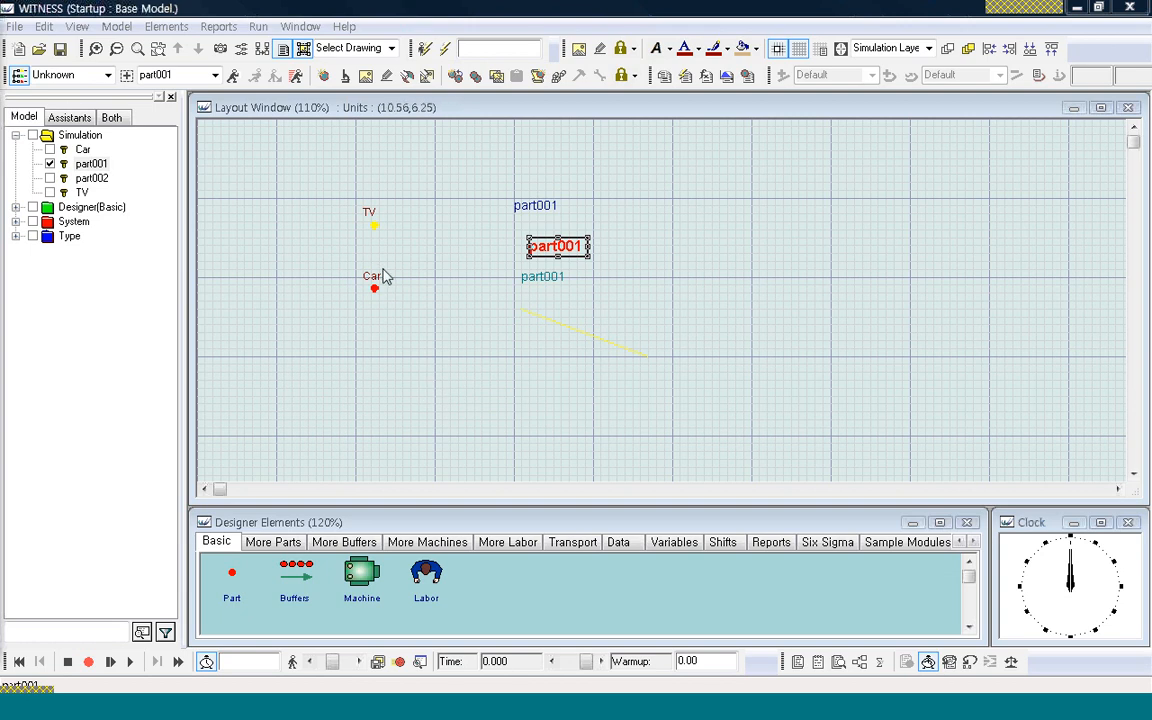
Step: Select the TV, Car and part001 graphics together, open their display editor, and update part001's dark blue name with its existing settings
{"action": "left_click_drag", "start_coordinate": [292, 151], "coordinate": [720, 362]}
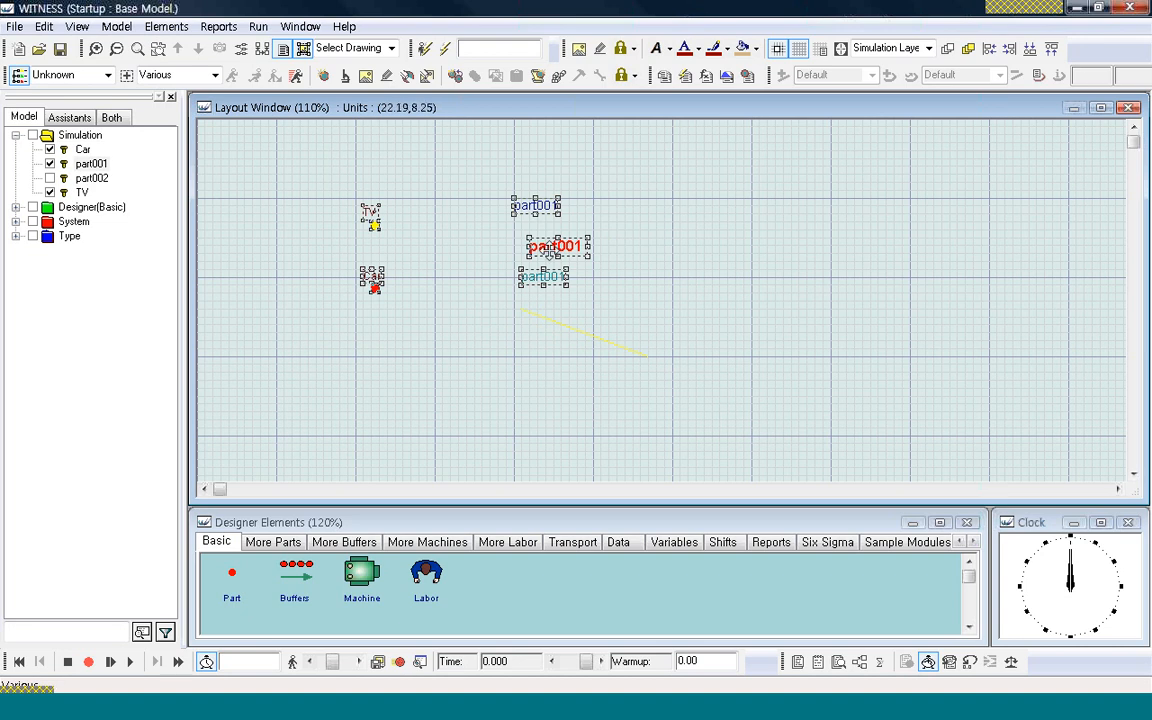
{"action": "right_click", "coordinate": [549, 252]}
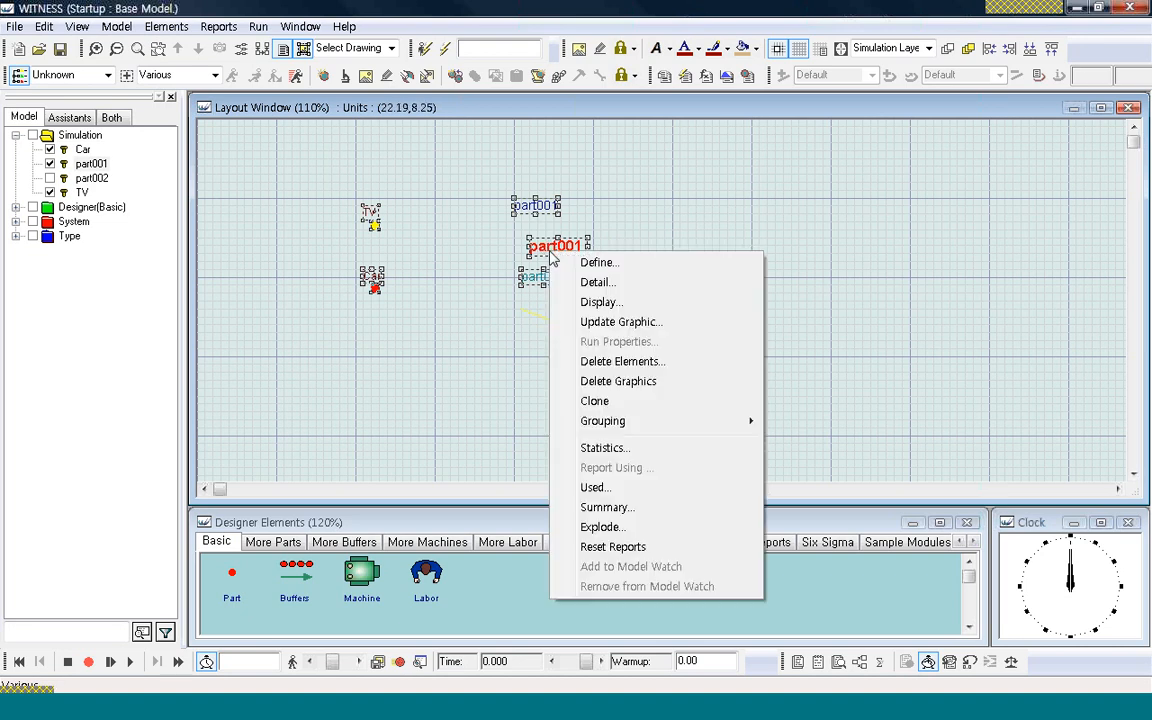
{"action": "left_click", "coordinate": [600, 302]}
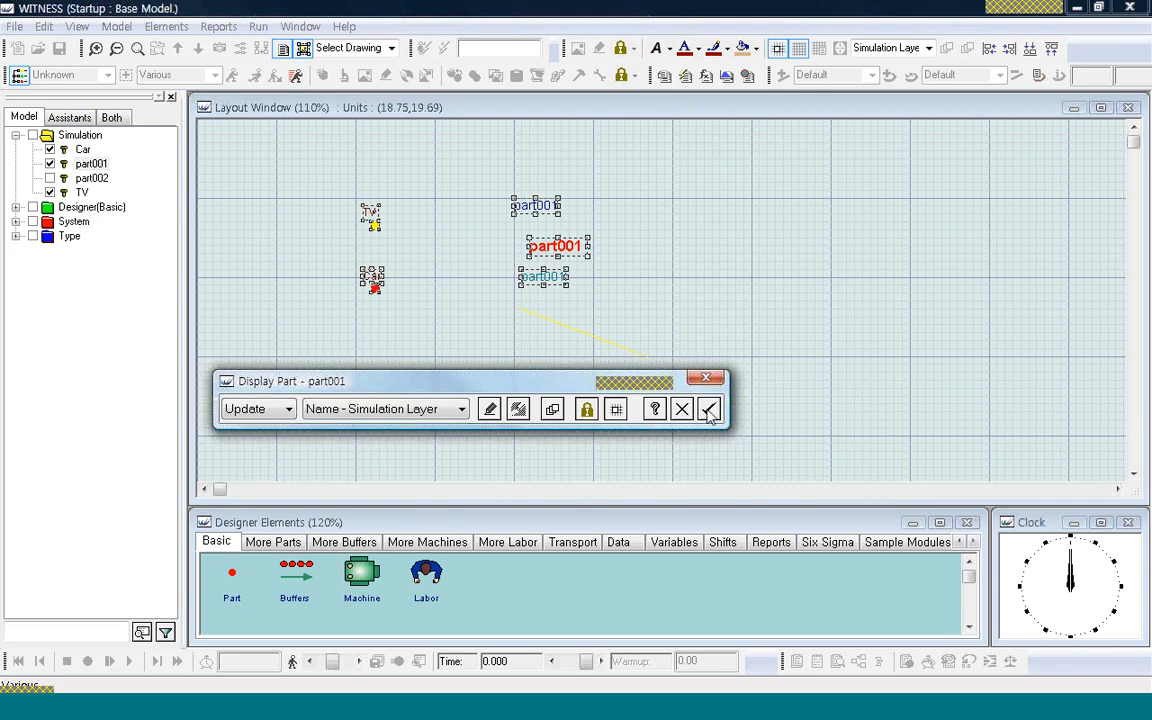
{"action": "left_click", "coordinate": [462, 409]}
{"action": "left_click", "coordinate": [400, 457]}
{"action": "left_click", "coordinate": [489, 409]}
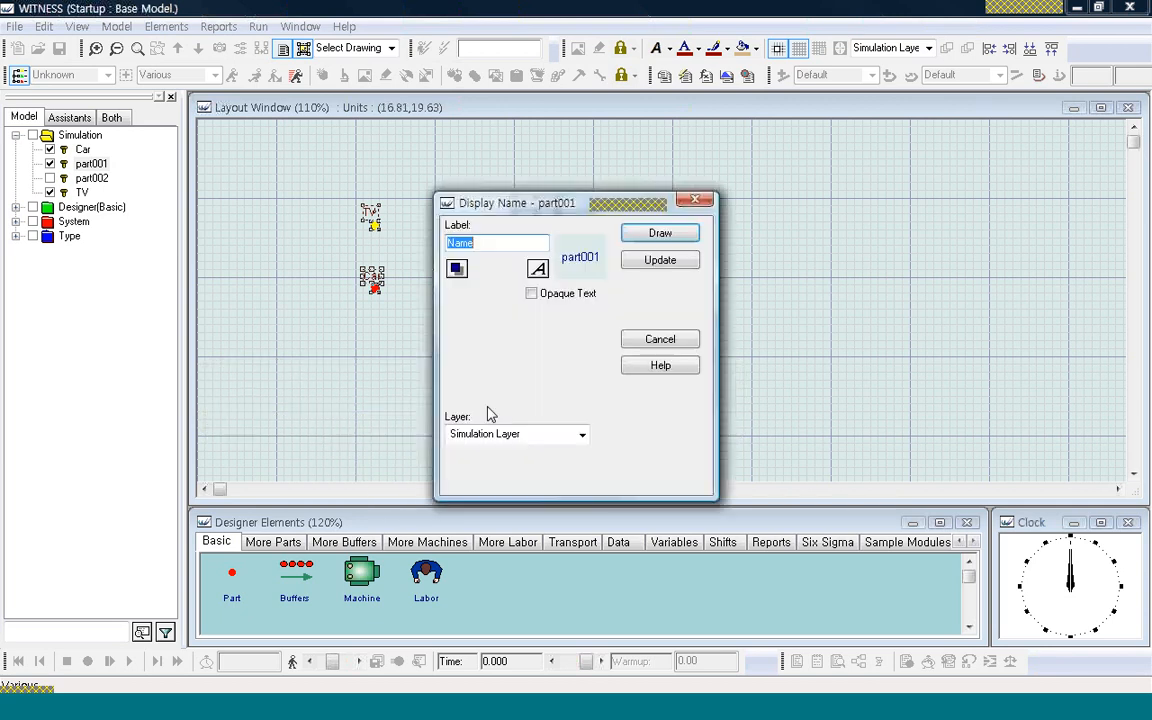
{"action": "left_click", "coordinate": [660, 259]}
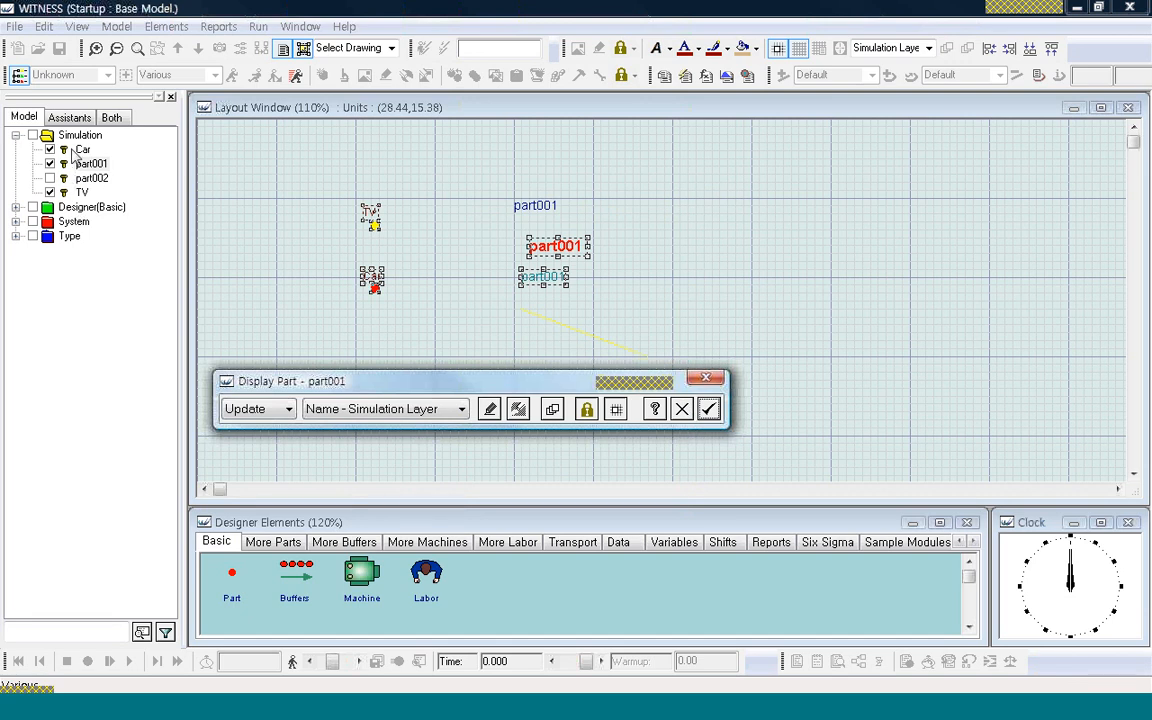
Step: Finish displaying part001 and confirm the display editors of the remaining selected parts one after another until they close
{"action": "left_click", "coordinate": [708, 410]}
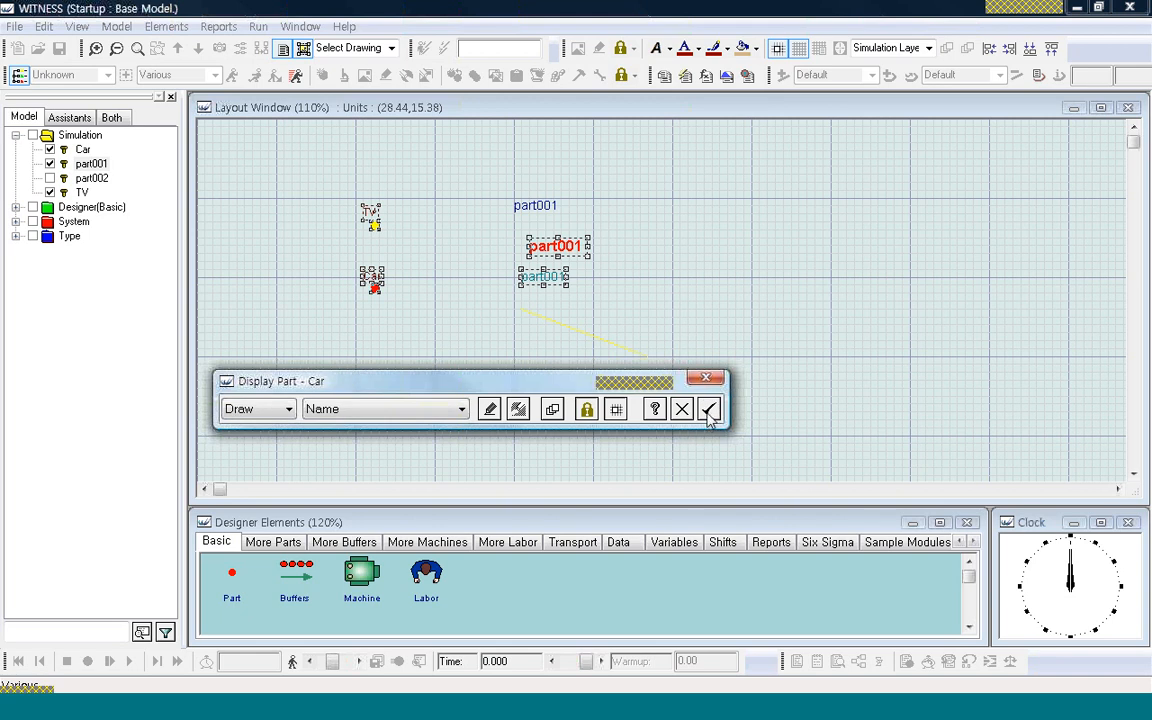
{"action": "left_click", "coordinate": [708, 410]}
{"action": "left_click", "coordinate": [708, 410]}
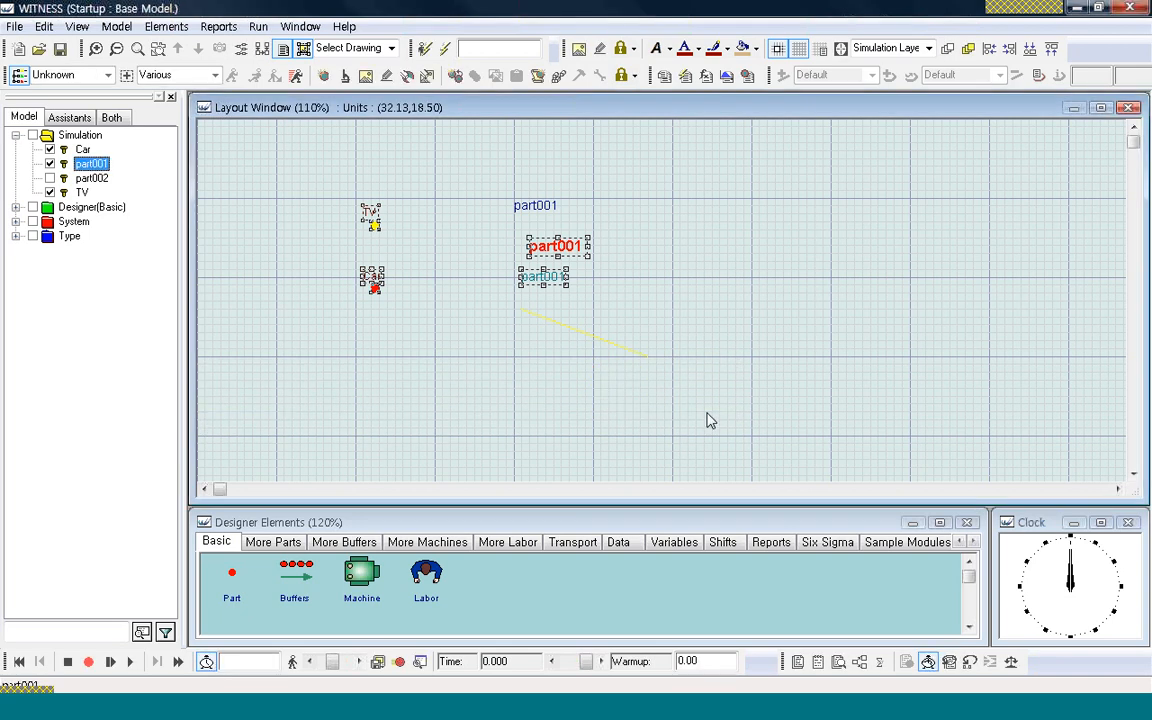
Step: Reselect the TV, Car and part001 graphics, open their display editor, and cancel it for the whole selection
{"action": "left_click", "coordinate": [455, 304]}
{"action": "left_click_drag", "start_coordinate": [316, 159], "coordinate": [830, 432]}
{"action": "right_click", "coordinate": [566, 251]}
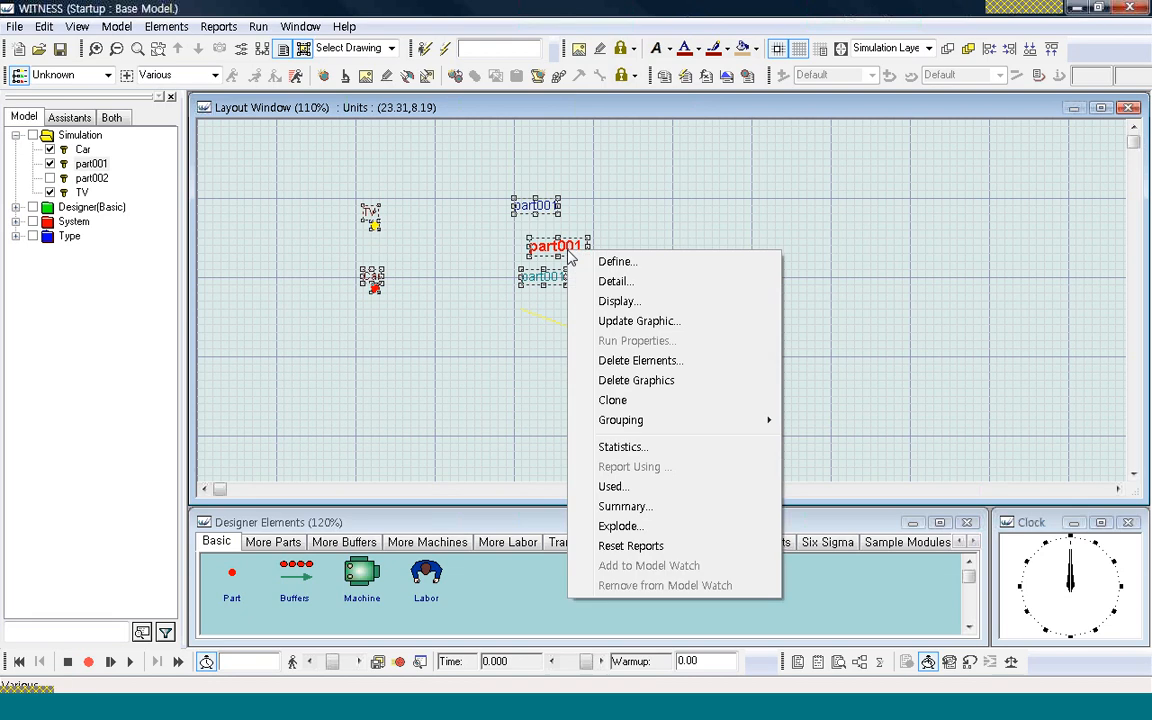
{"action": "left_click", "coordinate": [617, 298]}
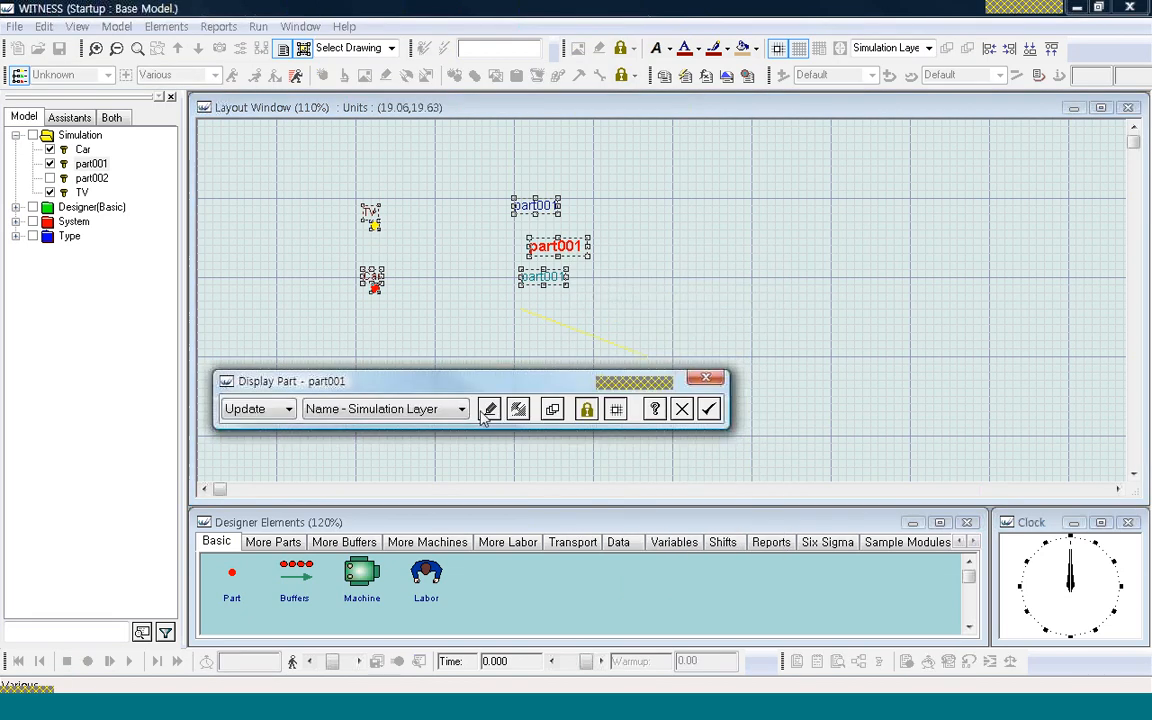
{"action": "left_click", "coordinate": [682, 410]}
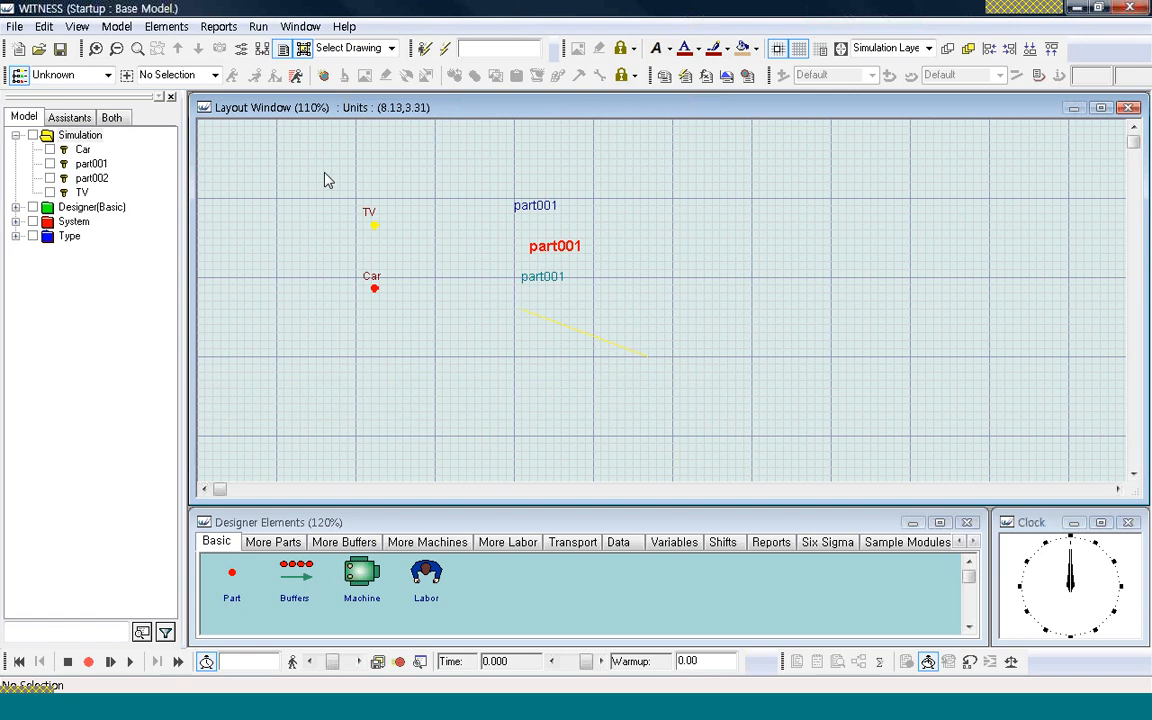
Step: Select the TV and Car graphics together in the layout, leaving part001 out
{"action": "left_click_drag", "start_coordinate": [323, 180], "coordinate": [477, 348]}
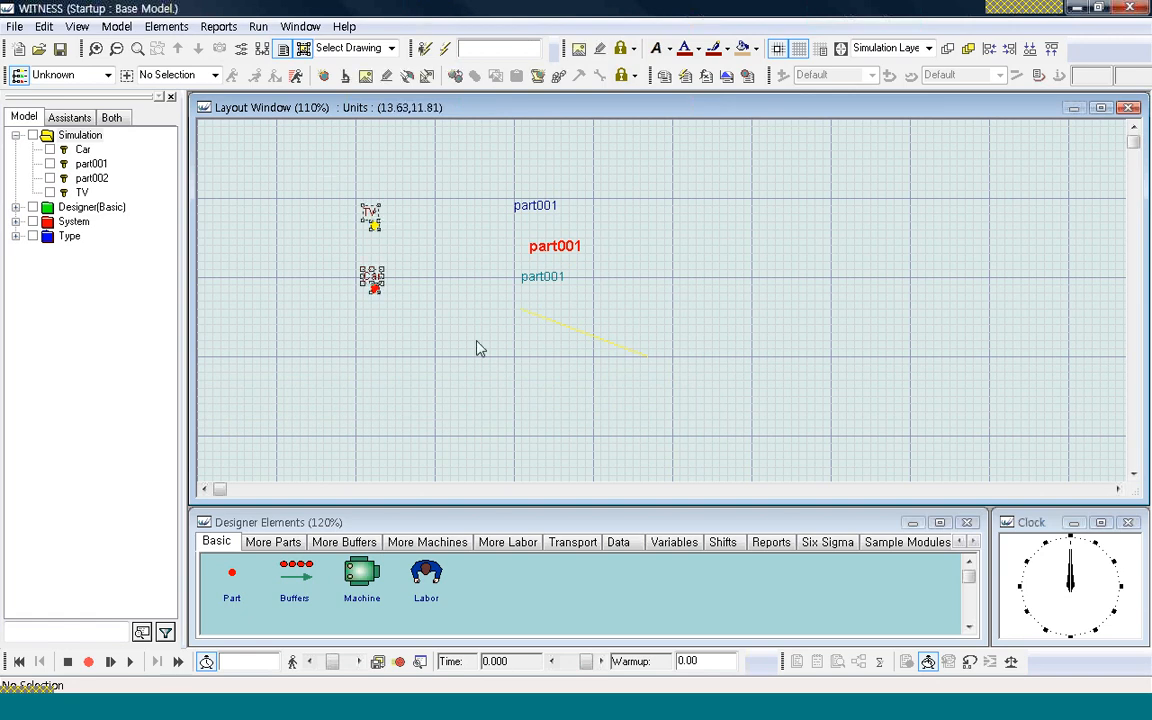